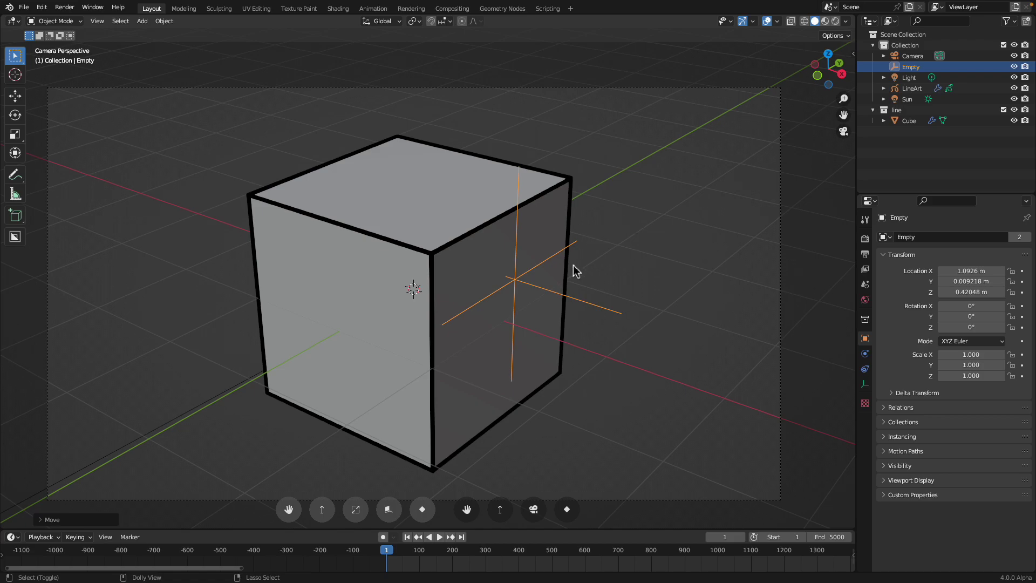
Step: Return the timeline to frame 1 and play the cube-carving simulation forward
{"action": "key", "text": "ctrl+shift+space"}
{"action": "key", "text": "ctrl+shift+space"}
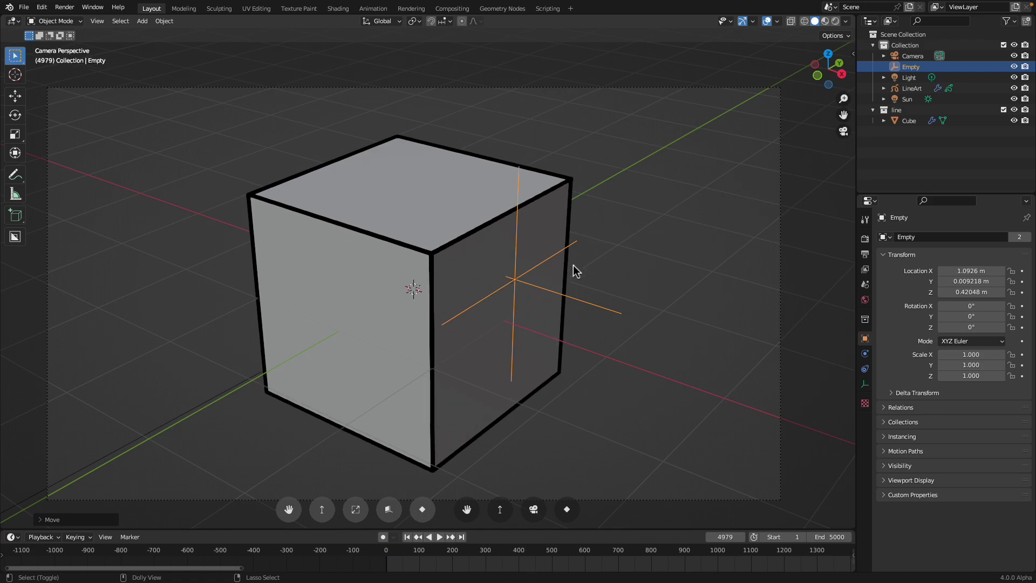
{"action": "left_click", "coordinate": [408, 538]}
{"action": "mouse_move", "coordinate": [451, 565]}
{"action": "middle_mouse_down"}
{"action": "mouse_move", "coordinate": [267, 568]}
{"action": "mouse_move", "coordinate": [444, 557]}
{"action": "mouse_move", "coordinate": [443, 534]}
{"action": "middle_mouse_up"}
{"action": "scroll", "coordinate": [385, 555], "scroll_direction": "down", "scroll_amount": 2}
{"action": "left_click", "coordinate": [440, 536]}
Step: Move the Empty along the cube's shaded side face while the simulation plays, briefly constraining the movement to the X axis
{"action": "key", "text": "g"}
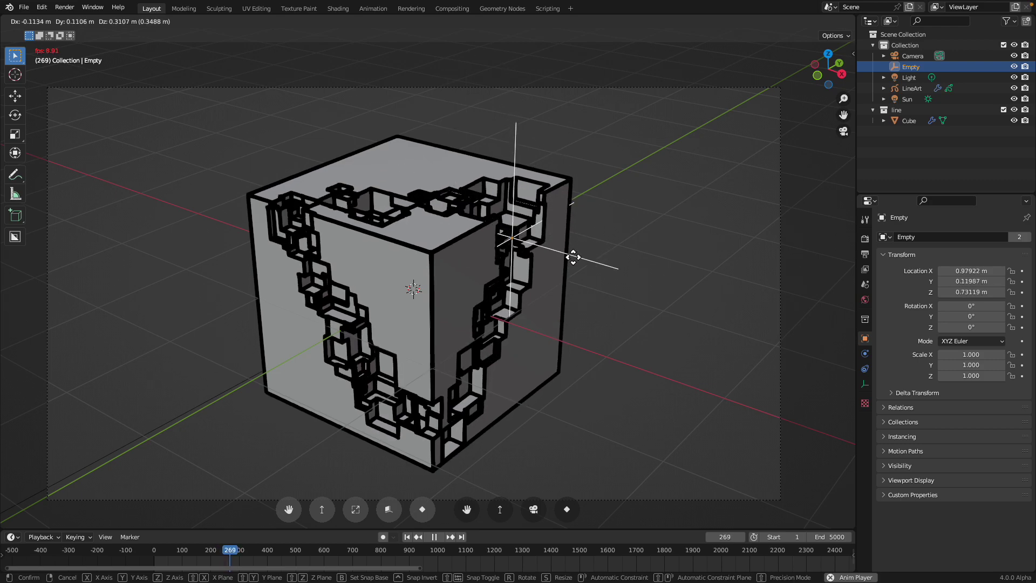
{"action": "key", "text": "z"}
{"action": "key", "text": "x"}
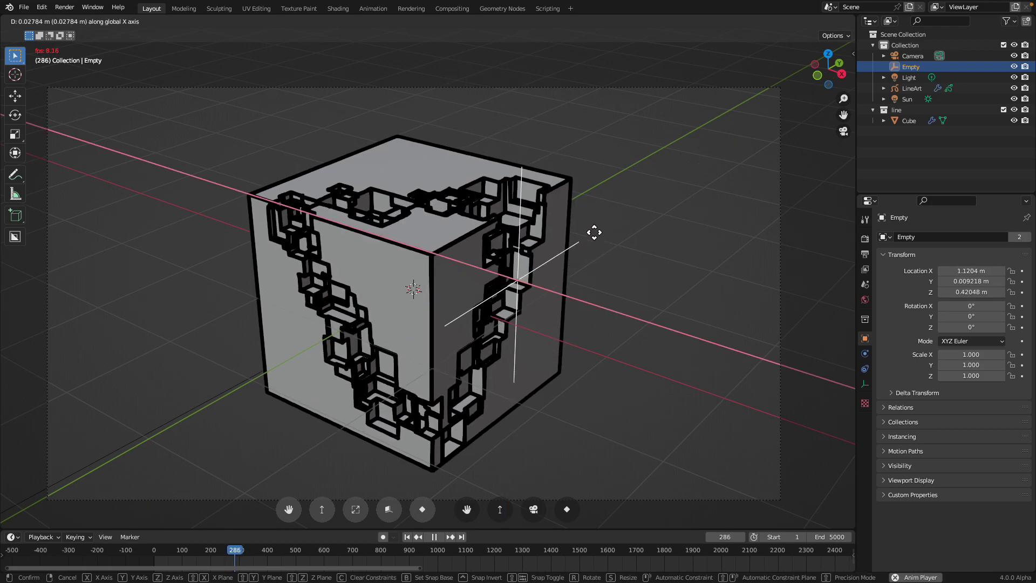
{"action": "left_click", "coordinate": [539, 296]}
{"action": "key", "text": "g"}
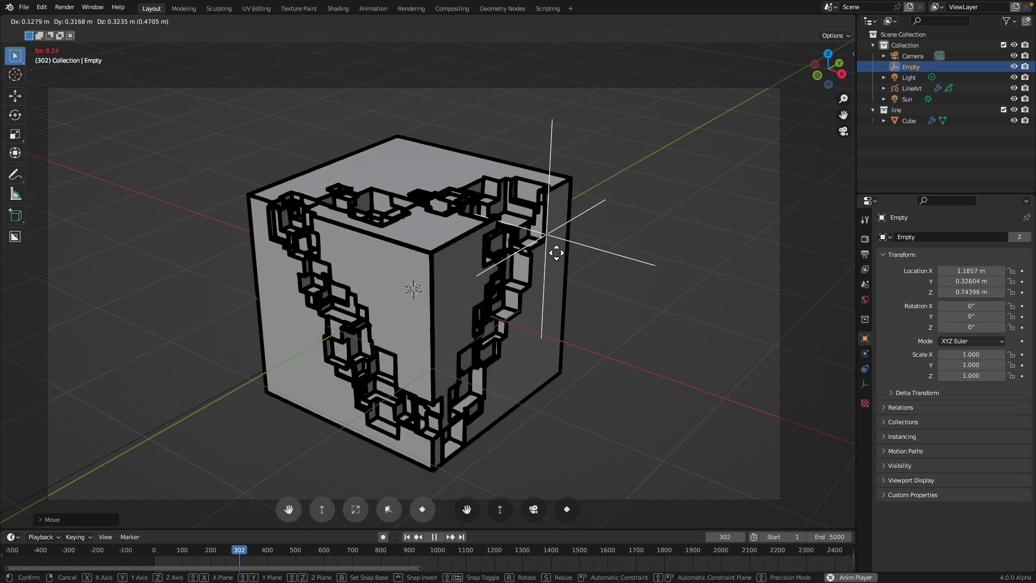
{"action": "left_click", "coordinate": [554, 262]}
Step: Leave the camera view, carve down the side face with the Empty to about X 1.23, Y 0.36, Z -0.15 m, and stop playback at frame 355
{"action": "key", "text": "KP_0"}
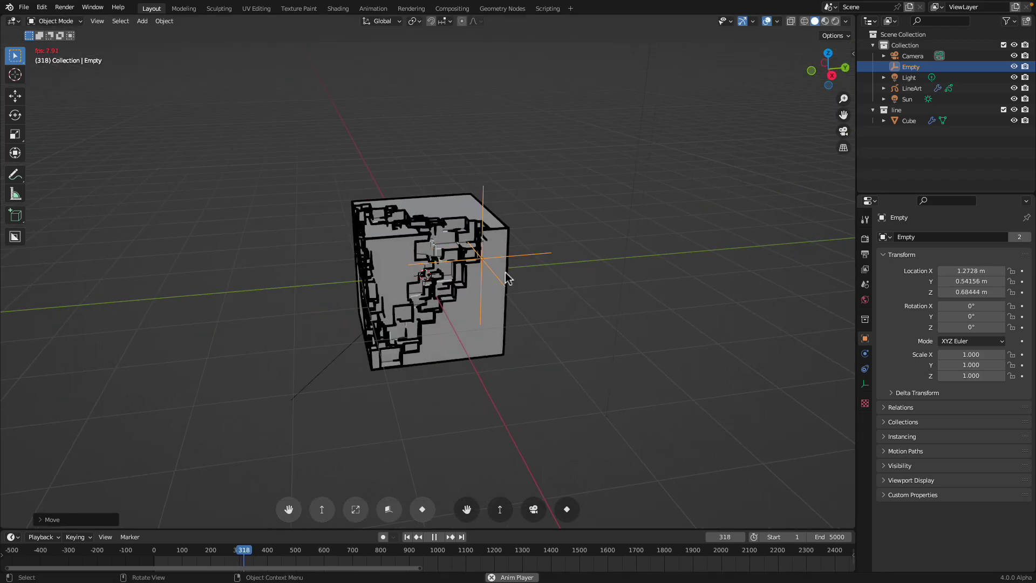
{"action": "middle_click_drag", "start_coordinate": [467, 250], "coordinate": [390, 250]}
{"action": "scroll", "coordinate": [432, 280], "scroll_direction": "up", "scroll_amount": 2}
{"action": "key", "text": "g"}
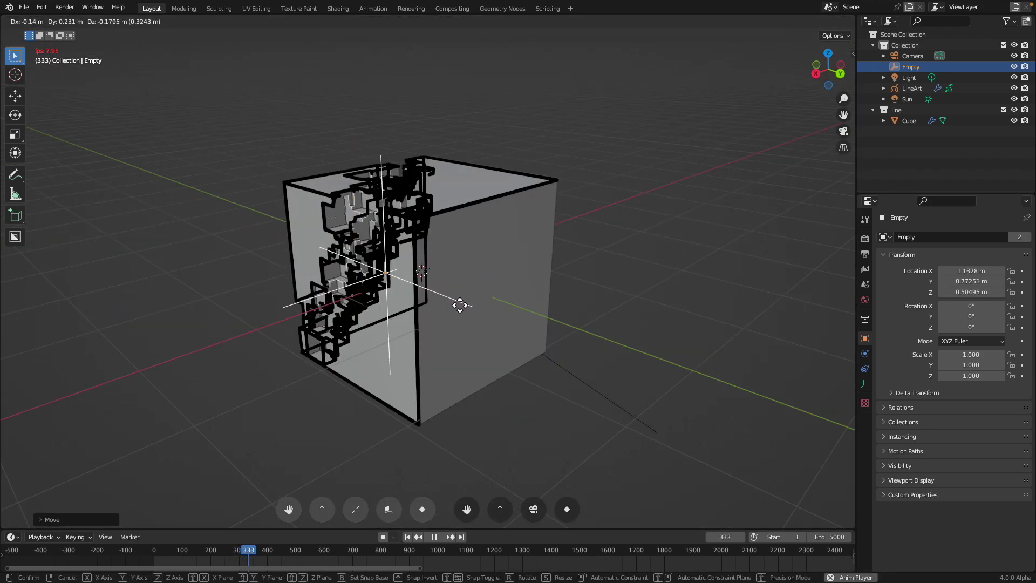
{"action": "left_click", "coordinate": [459, 305]}
{"action": "middle_click_drag", "start_coordinate": [460, 305], "coordinate": [535, 338]}
{"action": "key", "text": "g"}
{"action": "left_click", "coordinate": [476, 363]}
{"action": "key", "text": "space"}
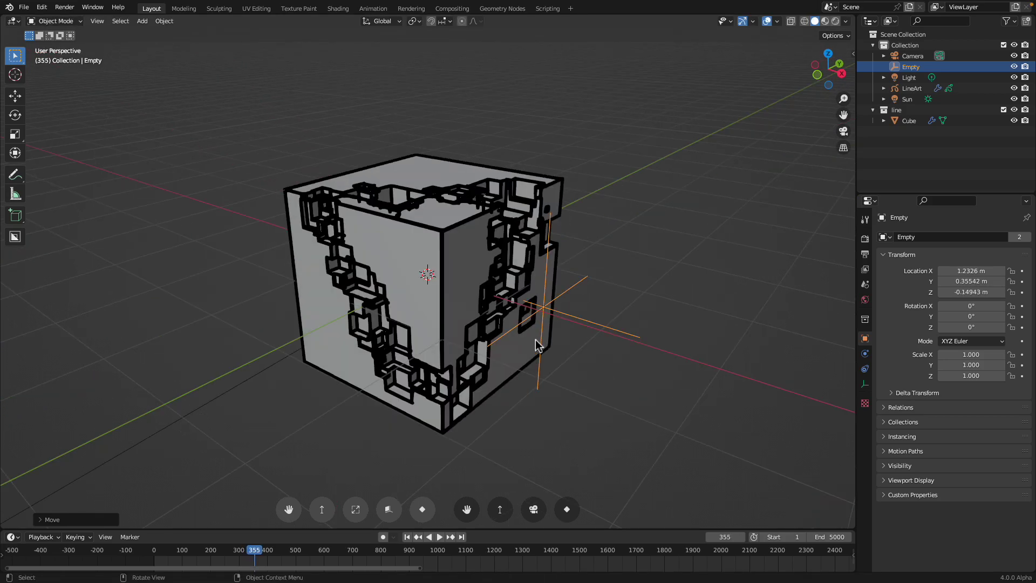
Step: Return to the camera view, compare the cube with and without LineArt, and hide LineArt in the viewport
{"action": "key", "text": "KP_0"}
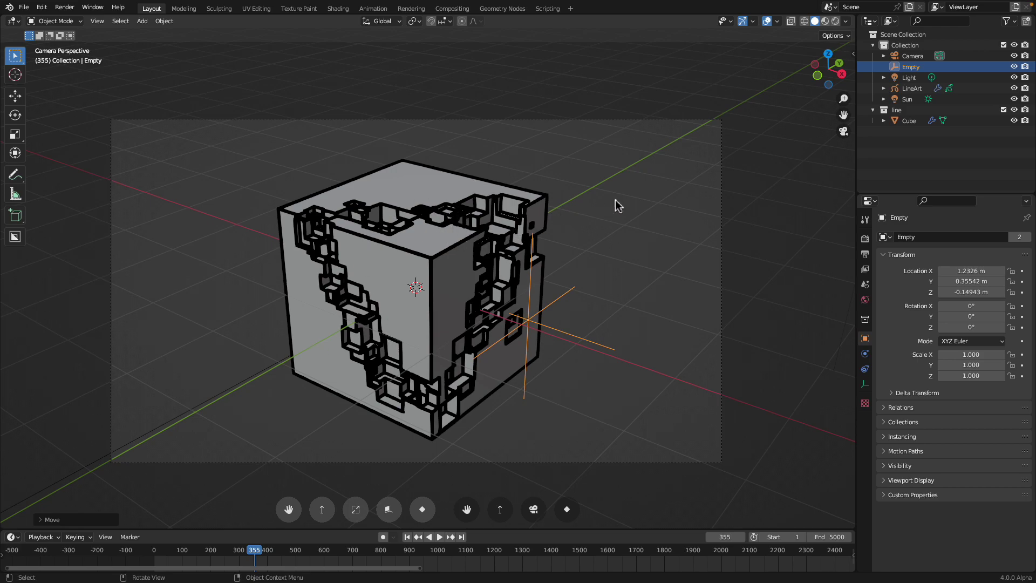
{"action": "left_click", "coordinate": [1015, 88]}
{"action": "left_click", "coordinate": [1015, 88]}
{"action": "left_click", "coordinate": [1015, 88]}
{"action": "left_click", "coordinate": [1015, 88]}
{"action": "middle_click_drag", "start_coordinate": [690, 147], "coordinate": [659, 165], "text": "shift"}
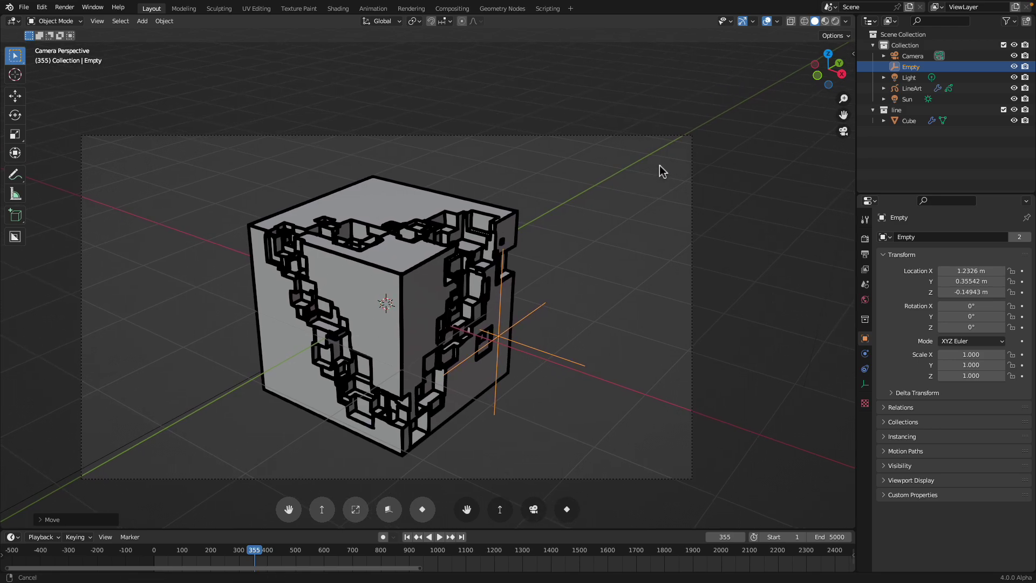
{"action": "left_click", "coordinate": [1014, 87]}
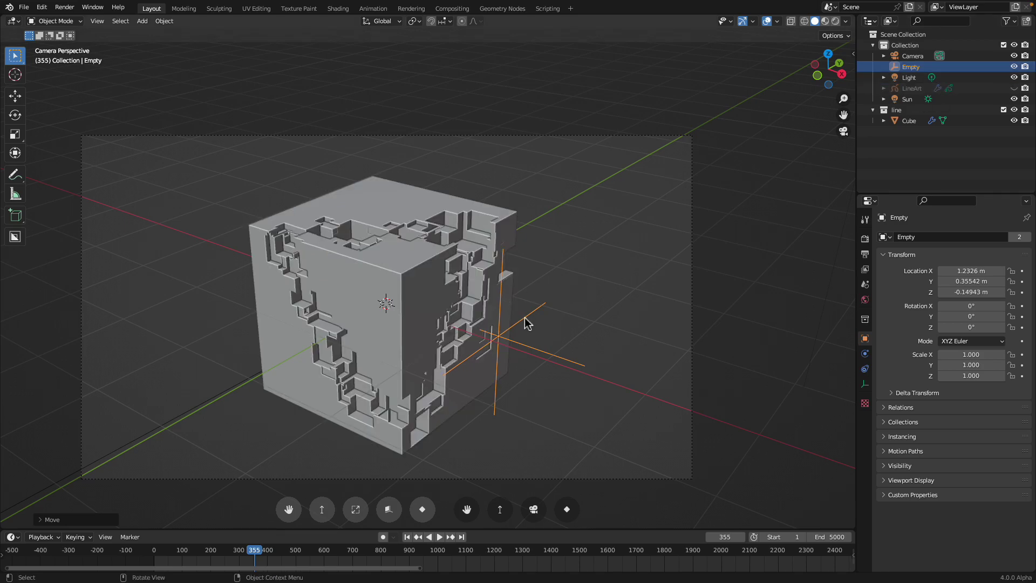
{"action": "middle_click_drag", "start_coordinate": [527, 323], "coordinate": [448, 287]}
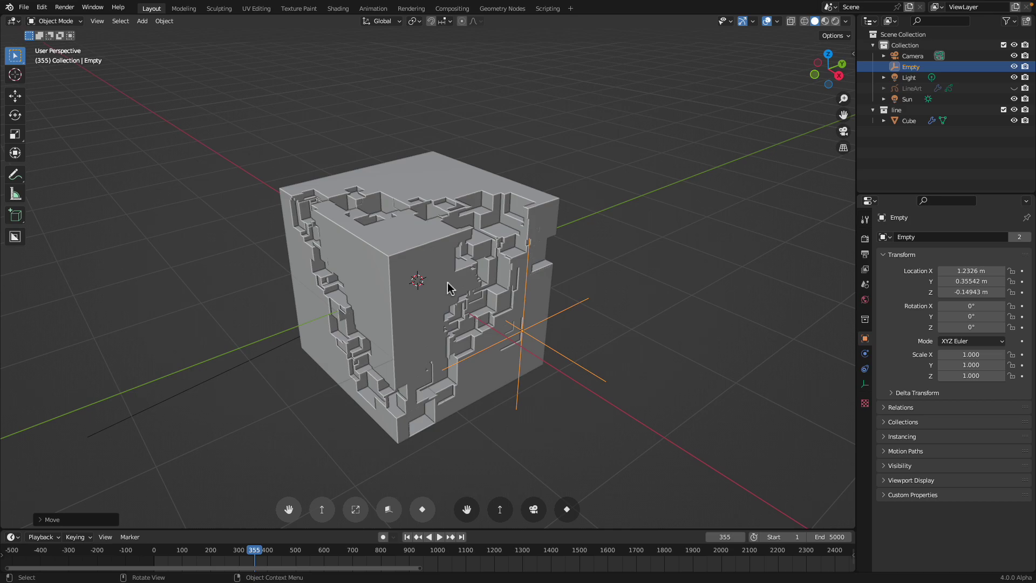
Step: Compare the cube's solid shading with Cavity and Shadow switched on and off, leaving only Cavity of the two enabled
{"action": "left_click", "coordinate": [846, 21]}
{"action": "left_click", "coordinate": [789, 263]}
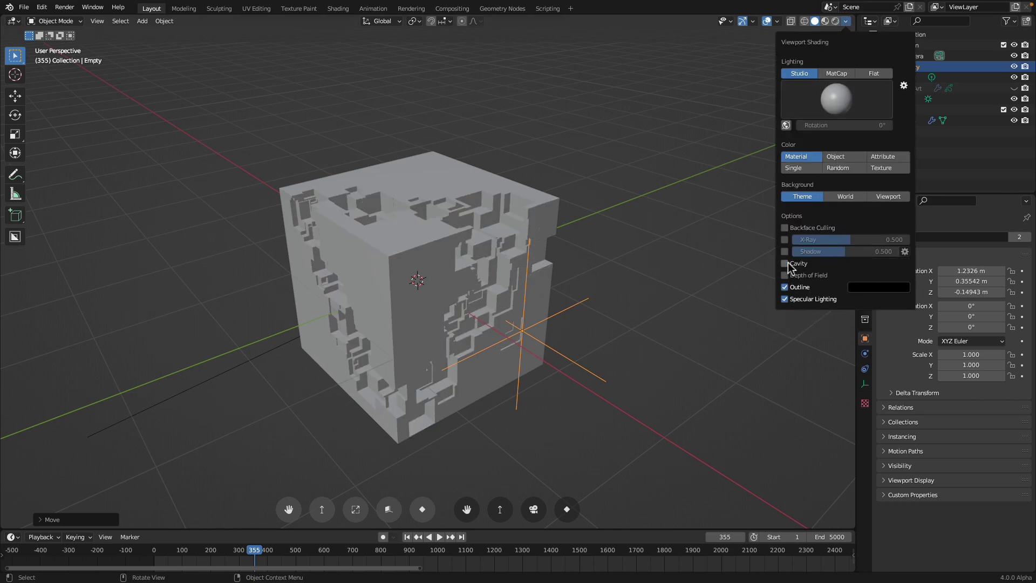
{"action": "left_click", "coordinate": [789, 262]}
{"action": "left_click", "coordinate": [787, 252]}
{"action": "left_click", "coordinate": [788, 252]}
{"action": "left_click", "coordinate": [787, 252]}
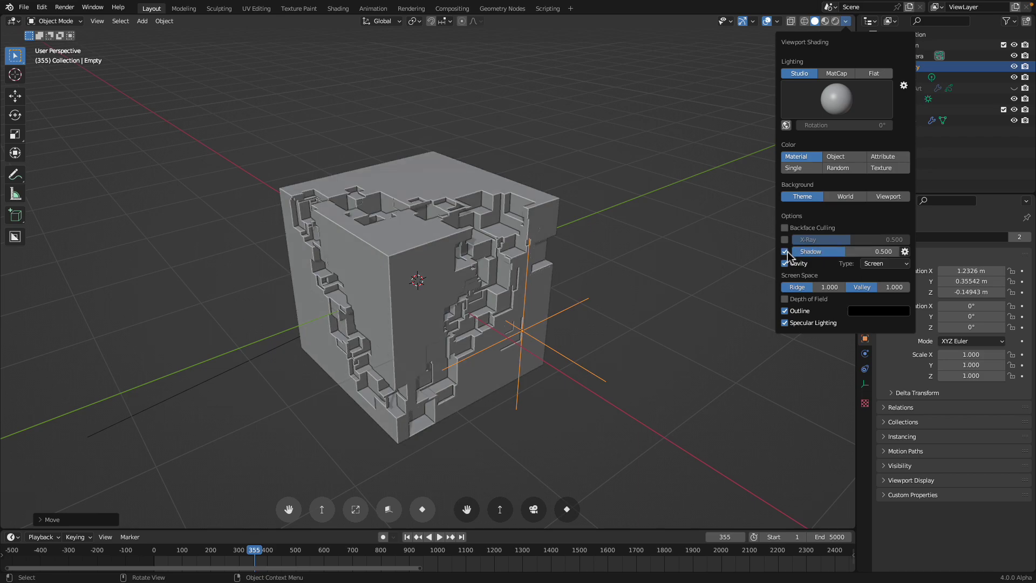
{"action": "left_click", "coordinate": [786, 251]}
{"action": "left_click", "coordinate": [786, 251]}
{"action": "left_click", "coordinate": [786, 251]}
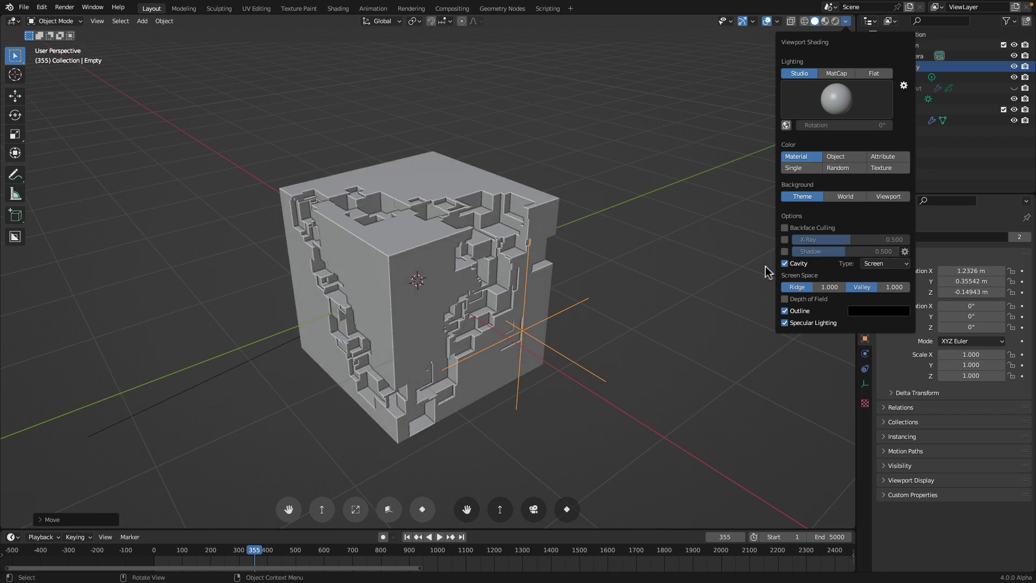
Step: Place the Empty on the cube's upper edge at about X 0.76, Y 0.52, Z 1.00 m and run the simulation from frame 1 to 23
{"action": "mouse_move", "coordinate": [537, 258]}
{"action": "middle_mouse_down"}
{"action": "mouse_move", "coordinate": [484, 252]}
{"action": "mouse_move", "coordinate": [512, 245]}
{"action": "middle_mouse_up"}
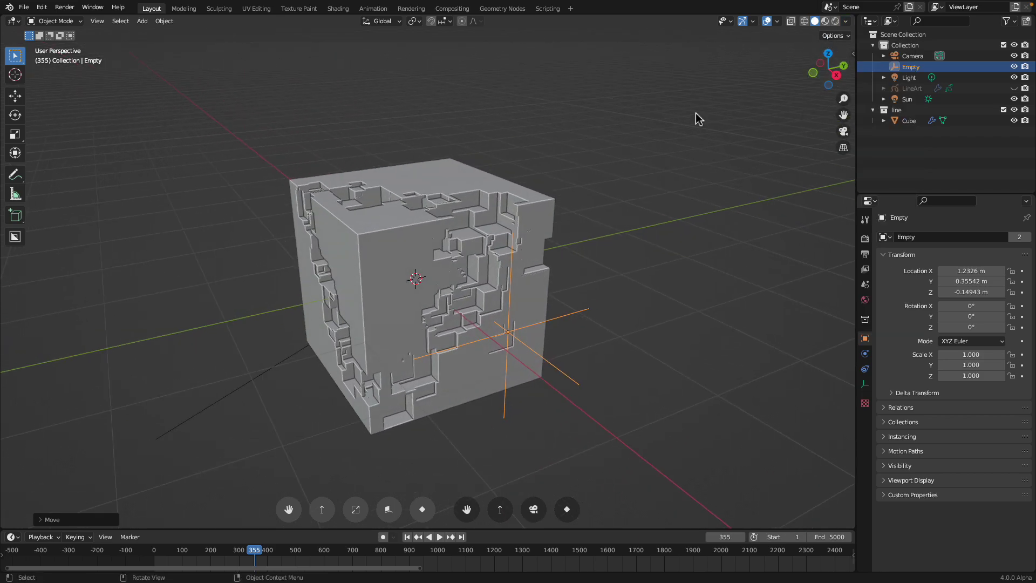
{"action": "middle_click_drag", "start_coordinate": [539, 307], "coordinate": [569, 302]}
{"action": "key", "text": "g"}
{"action": "left_click", "coordinate": [534, 189]}
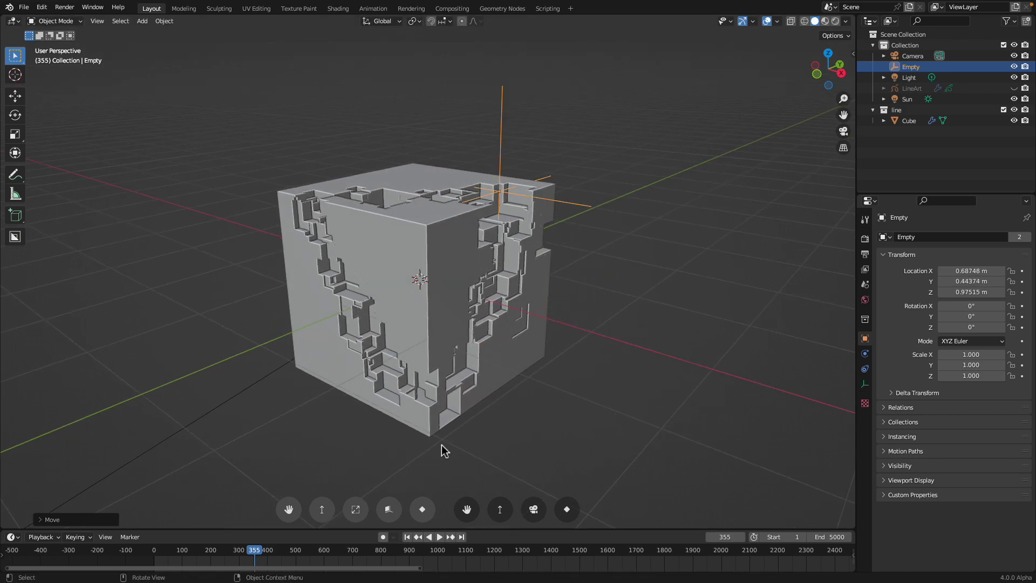
{"action": "left_click", "coordinate": [416, 537]}
{"action": "key", "text": "g"}
{"action": "left_click", "coordinate": [489, 359]}
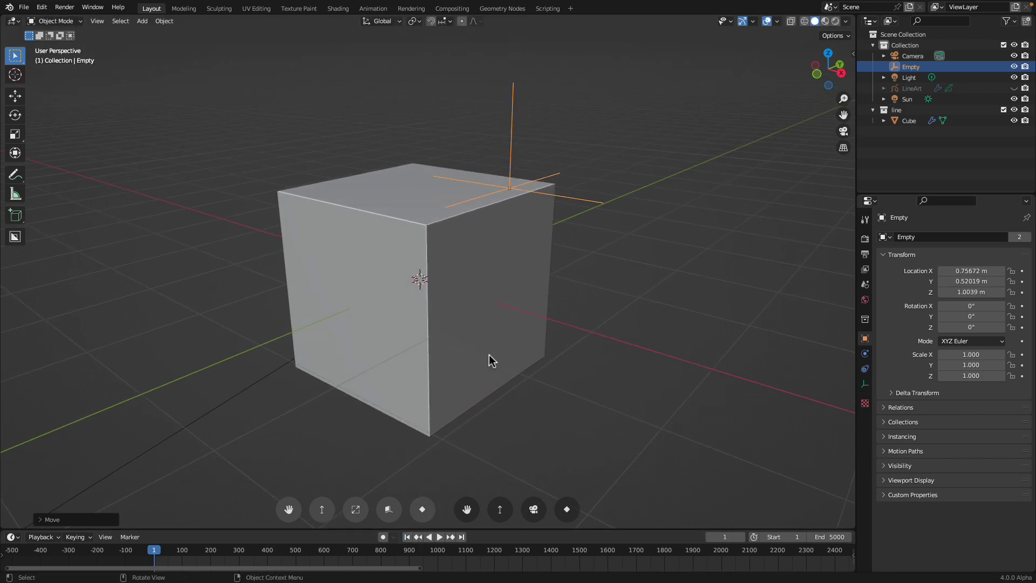
{"action": "left_click", "coordinate": [441, 538]}
{"action": "left_click", "coordinate": [441, 538]}
{"action": "middle_click_drag", "start_coordinate": [561, 316], "coordinate": [522, 328]}
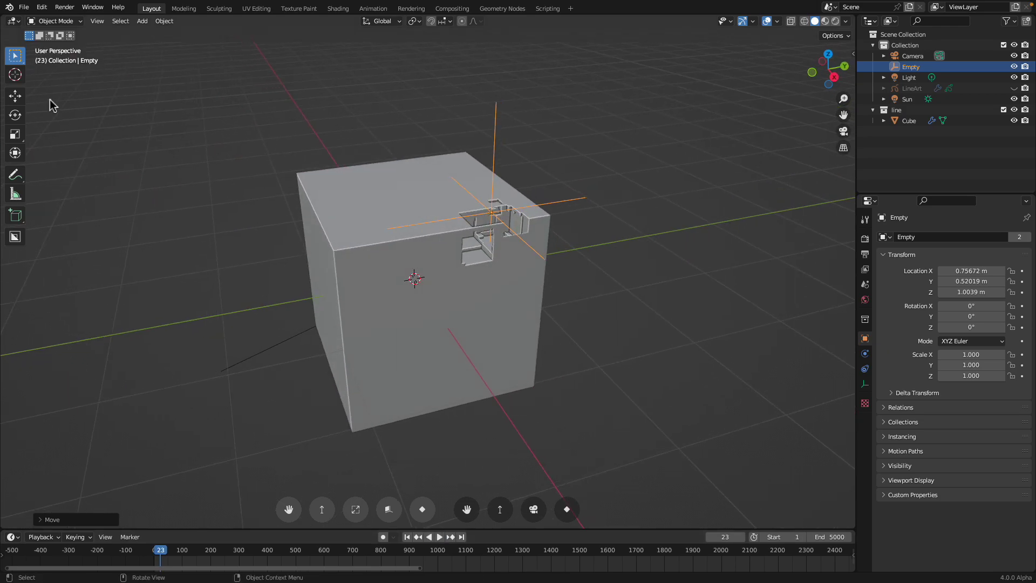
Step: Check the program version on the splash screen
{"action": "left_click", "coordinate": [9, 7]}
{"action": "left_click", "coordinate": [32, 19]}
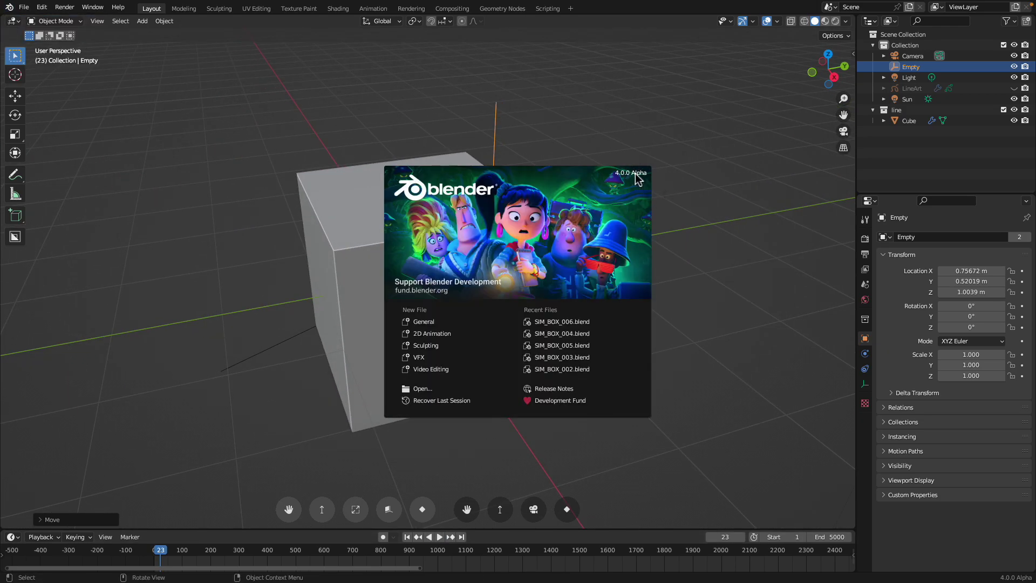
{"action": "left_click", "coordinate": [724, 171]}
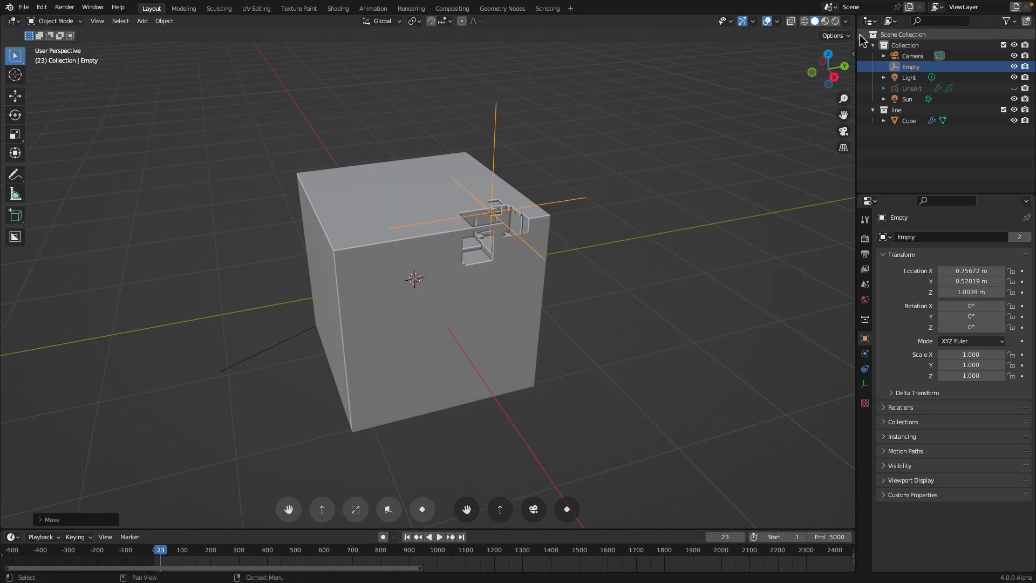
Step: Split the 3D viewport into two stacked areas, make the upper one a Geometry Node Editor, and load the cube's node tree
{"action": "left_click_drag", "start_coordinate": [853, 19], "coordinate": [848, 294]}
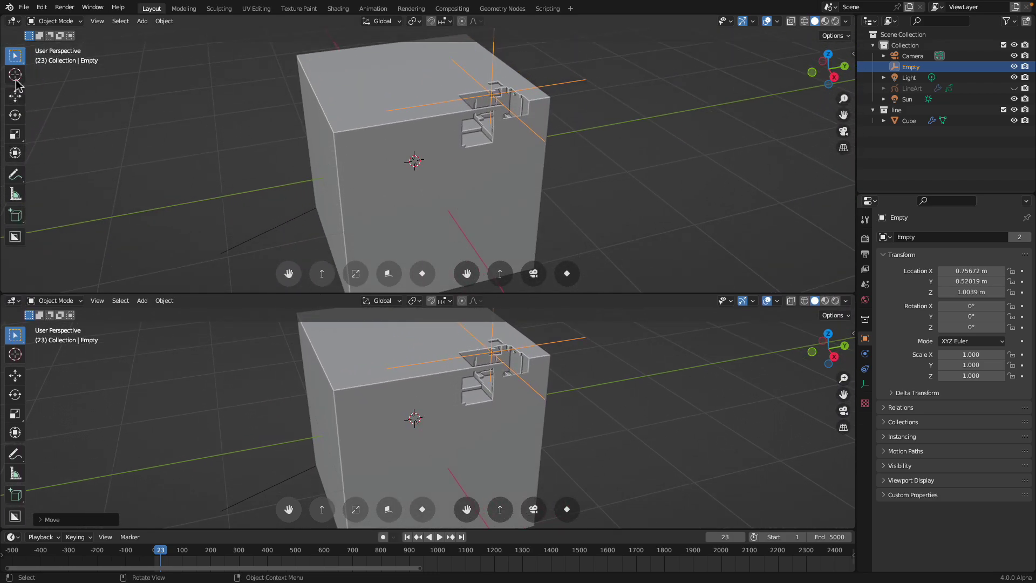
{"action": "left_click", "coordinate": [14, 21]}
{"action": "left_click", "coordinate": [70, 117]}
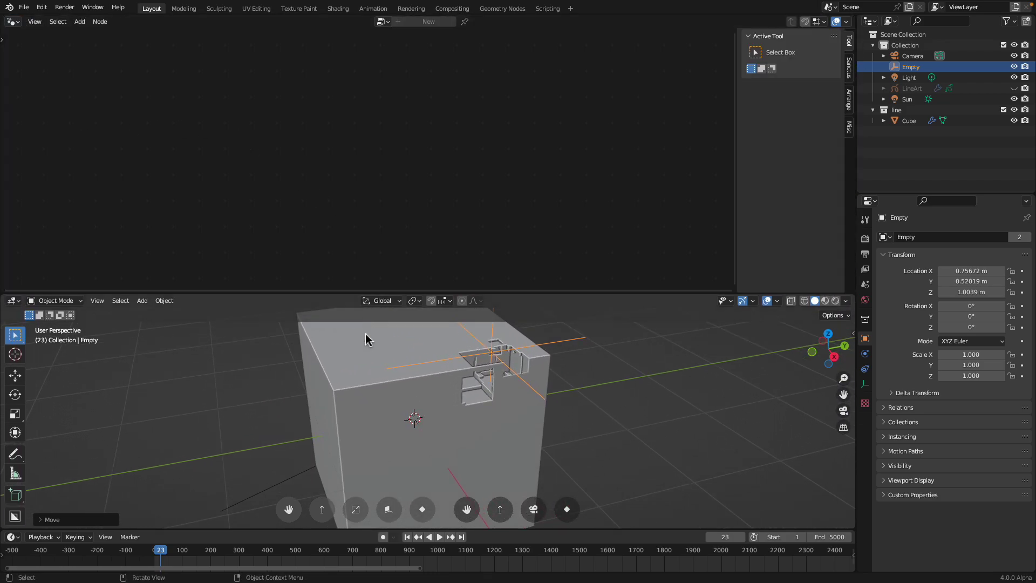
{"action": "left_click", "coordinate": [354, 356]}
{"action": "left_click_drag", "start_coordinate": [504, 295], "coordinate": [504, 334]}
Step: Look over the cube's whole geometry node tree, select the Empty in the viewport, and reselect the cube
{"action": "scroll", "coordinate": [492, 390], "scroll_direction": "down", "scroll_amount": 2}
{"action": "middle_click_drag", "start_coordinate": [492, 389], "coordinate": [507, 397]}
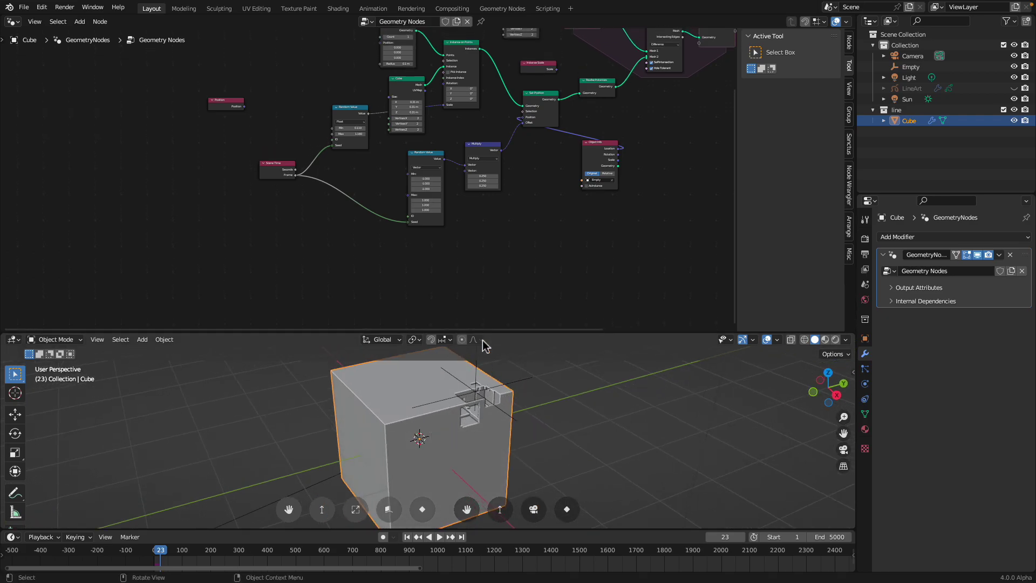
{"action": "middle_click_drag", "start_coordinate": [525, 219], "coordinate": [416, 270]}
{"action": "scroll", "coordinate": [605, 263], "scroll_direction": "down", "scroll_amount": 1}
{"action": "middle_click_drag", "start_coordinate": [585, 257], "coordinate": [565, 283]}
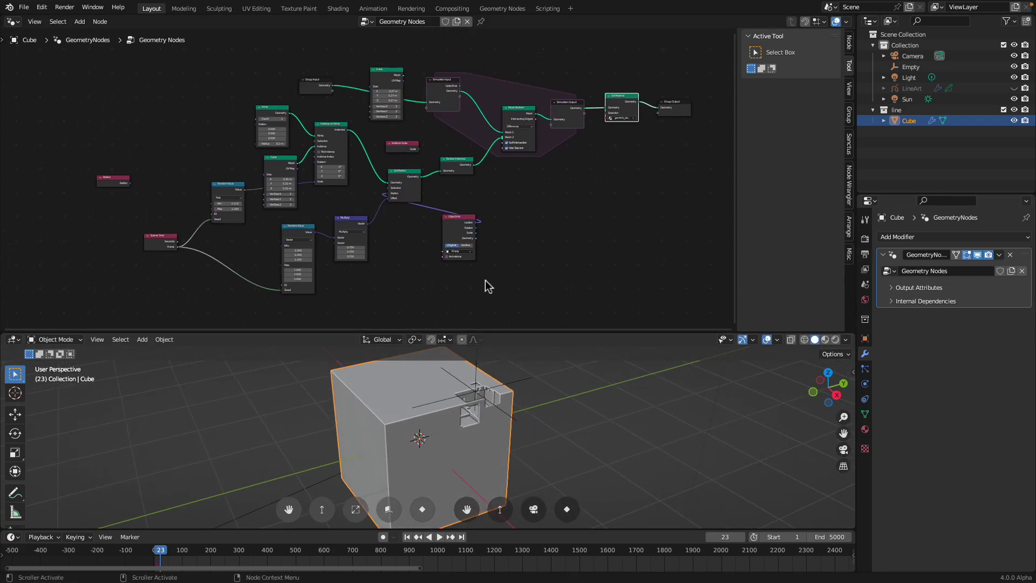
{"action": "middle_click_drag", "start_coordinate": [406, 387], "coordinate": [442, 400]}
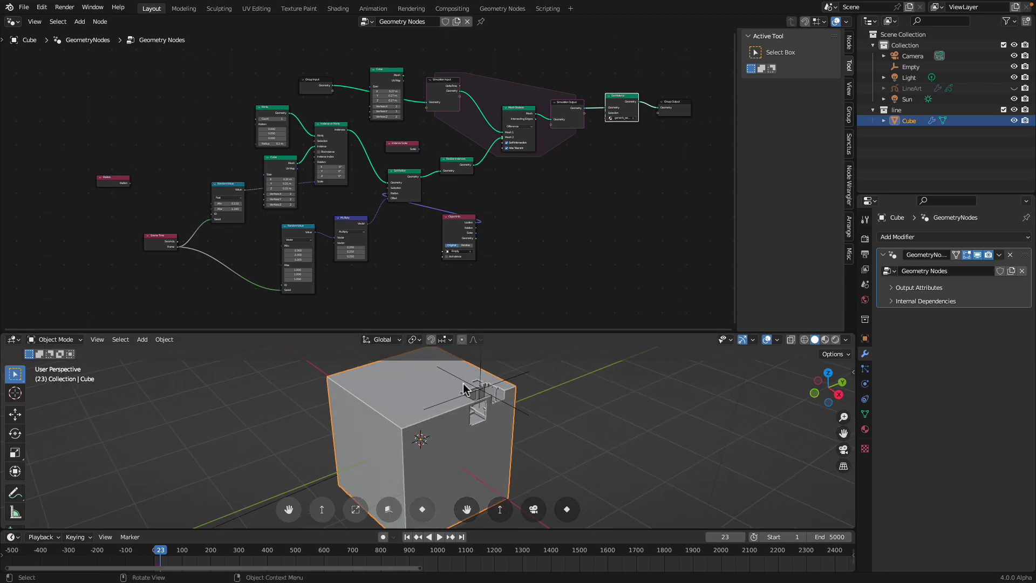
{"action": "left_click", "coordinate": [523, 380]}
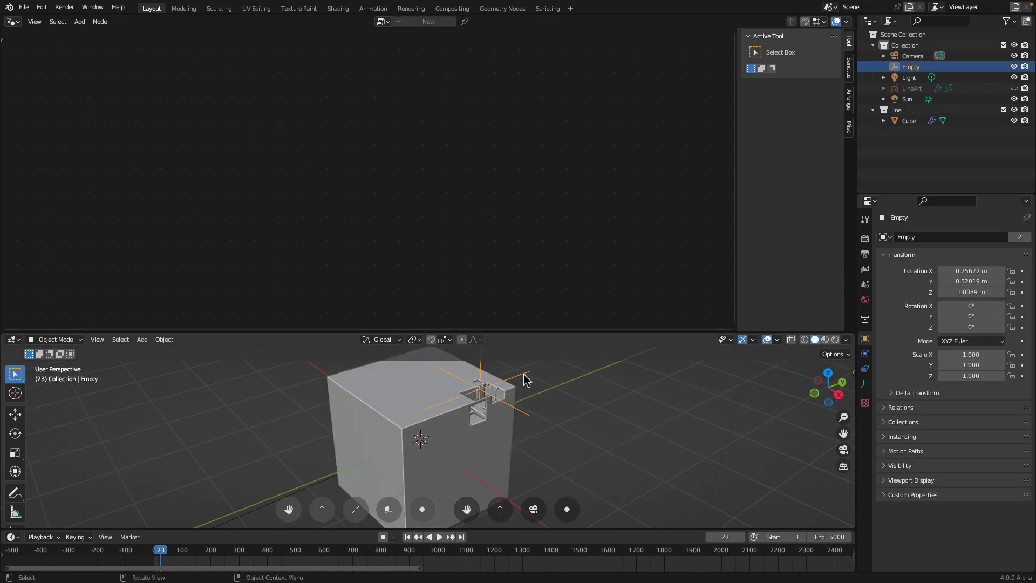
{"action": "left_click", "coordinate": [464, 437]}
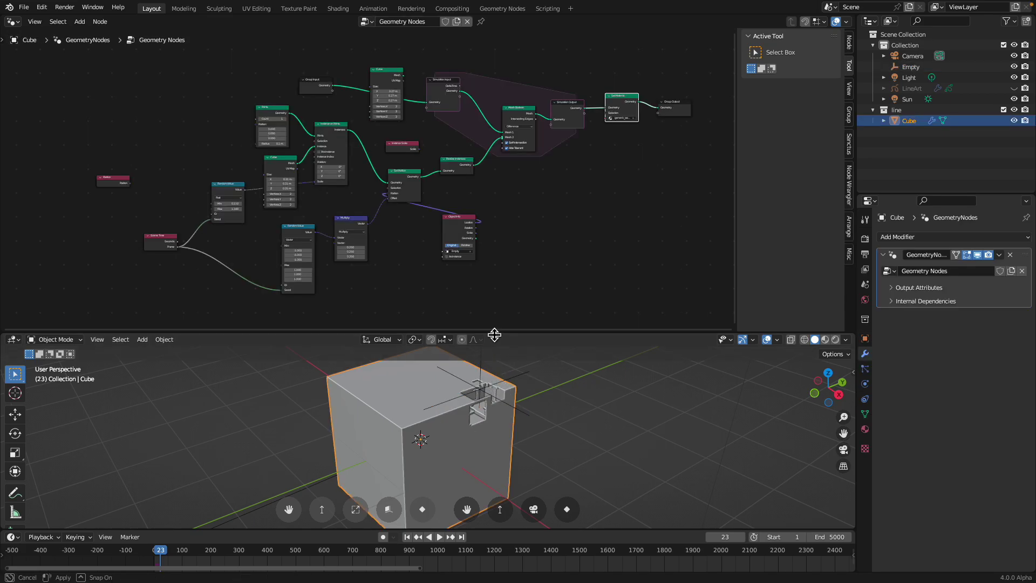
Step: Enlarge the node editor area and examine the nodes inside the simulation zone, from Simulation Input to Simulation Output
{"action": "left_click_drag", "start_coordinate": [494, 335], "coordinate": [495, 373]}
{"action": "scroll", "coordinate": [356, 216], "scroll_direction": "up", "scroll_amount": 3}
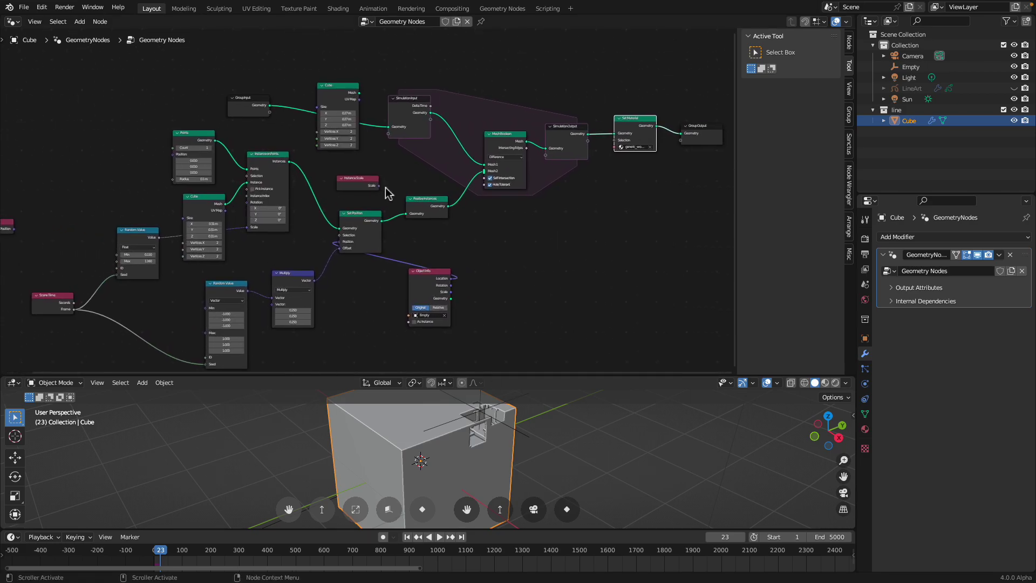
{"action": "middle_click_drag", "start_coordinate": [386, 193], "coordinate": [367, 208]}
{"action": "middle_click_drag", "start_coordinate": [497, 183], "coordinate": [574, 176]}
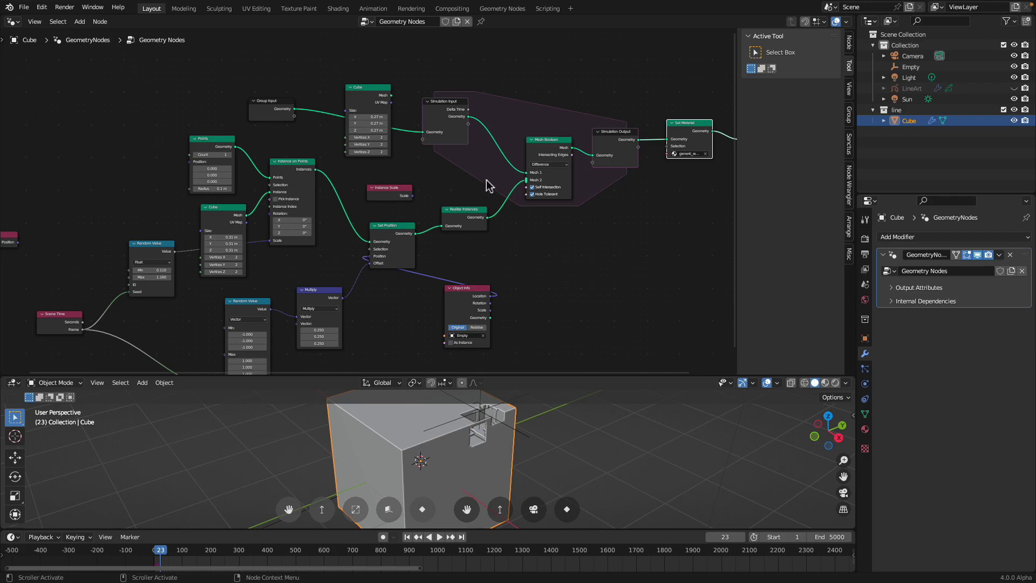
{"action": "scroll", "coordinate": [476, 193], "scroll_direction": "up", "scroll_amount": 6}
{"action": "middle_click_drag", "start_coordinate": [523, 166], "coordinate": [429, 204]}
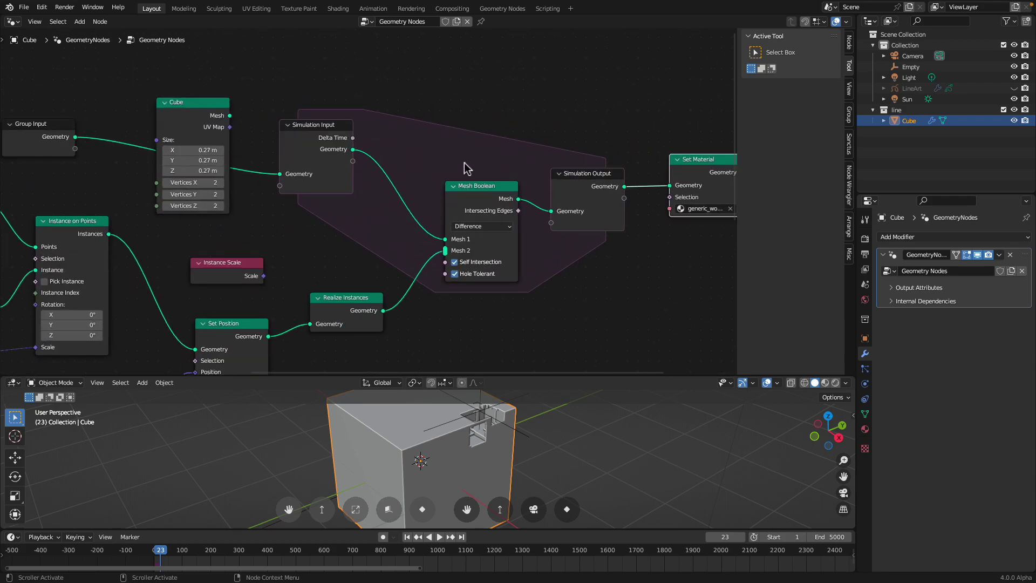
Step: Nudge the Mesh Boolean node within the simulation zone and review its operation options, keeping Difference
{"action": "left_click_drag", "start_coordinate": [479, 185], "coordinate": [472, 176]}
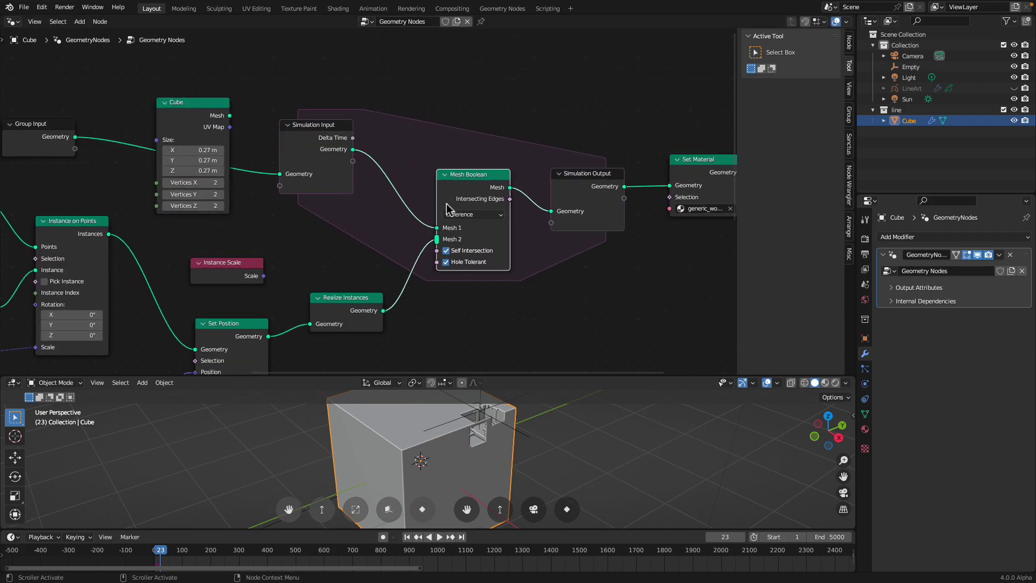
{"action": "scroll", "coordinate": [482, 220], "scroll_direction": "down", "scroll_amount": 2}
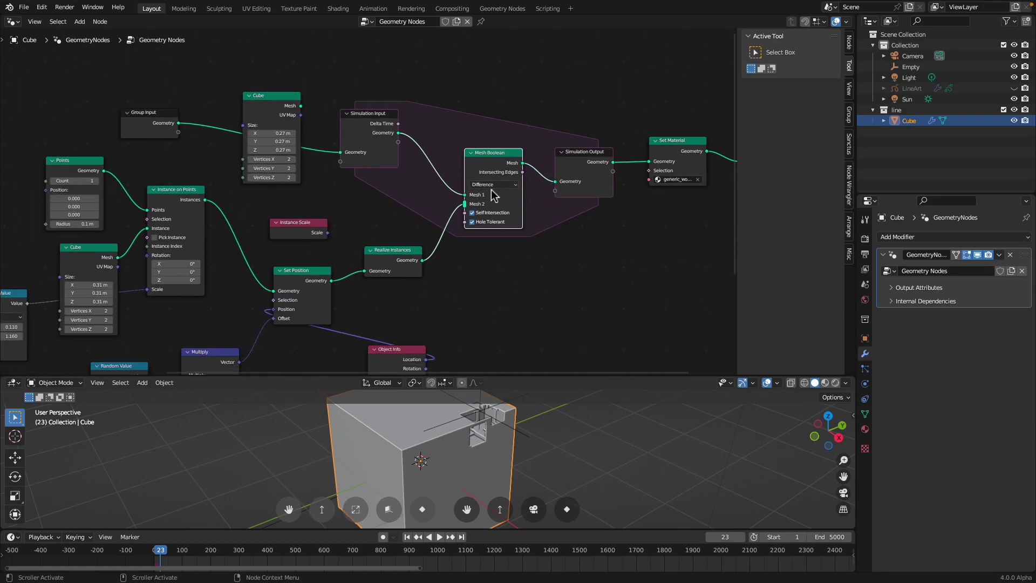
{"action": "left_click", "coordinate": [494, 187]}
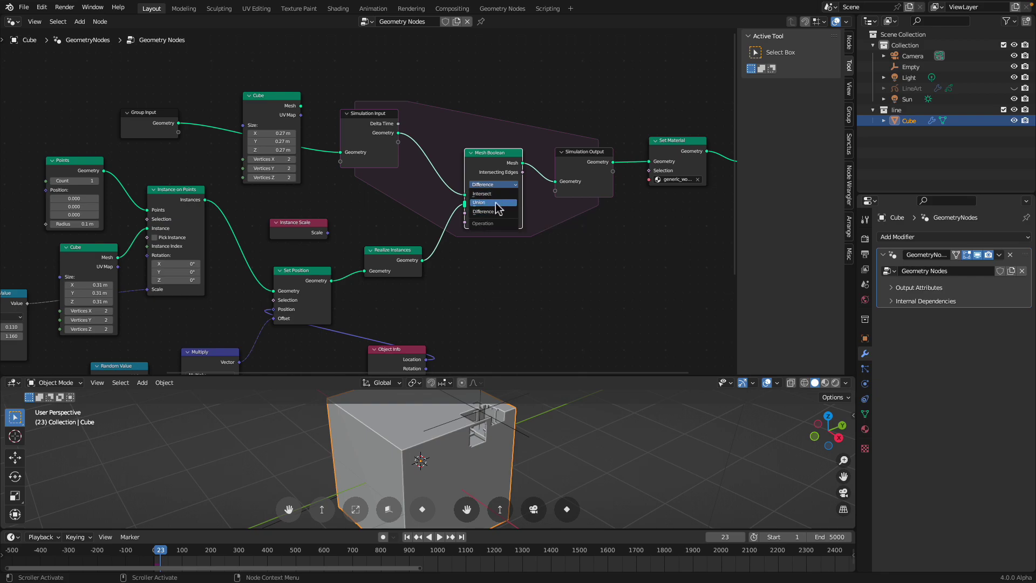
{"action": "left_click", "coordinate": [521, 263]}
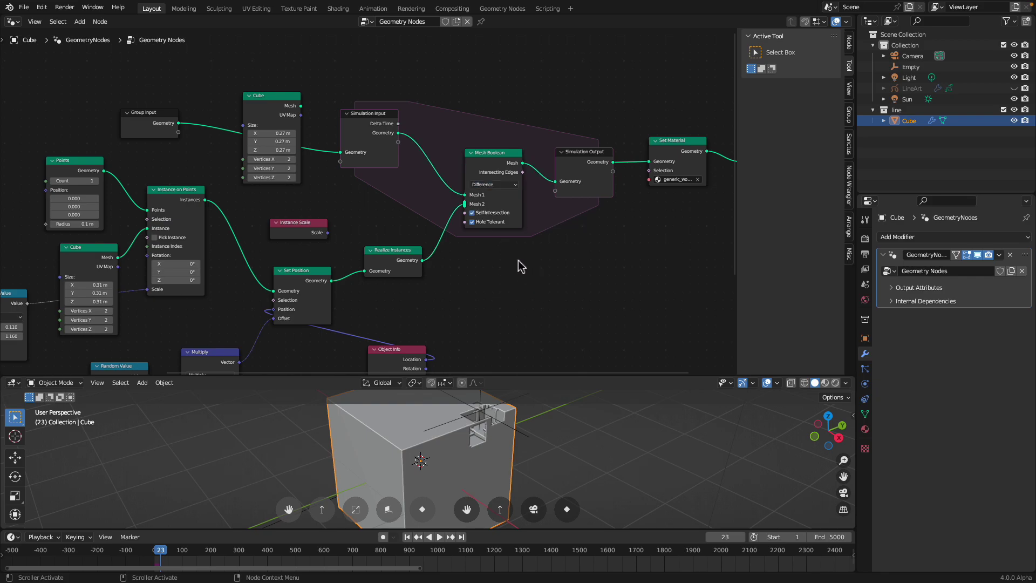
Step: Select the Empty in the viewport, and reselect the cube to bring its node tree back into the editor
{"action": "middle_click_drag", "start_coordinate": [520, 263], "coordinate": [532, 254]}
{"action": "left_click", "coordinate": [523, 439]}
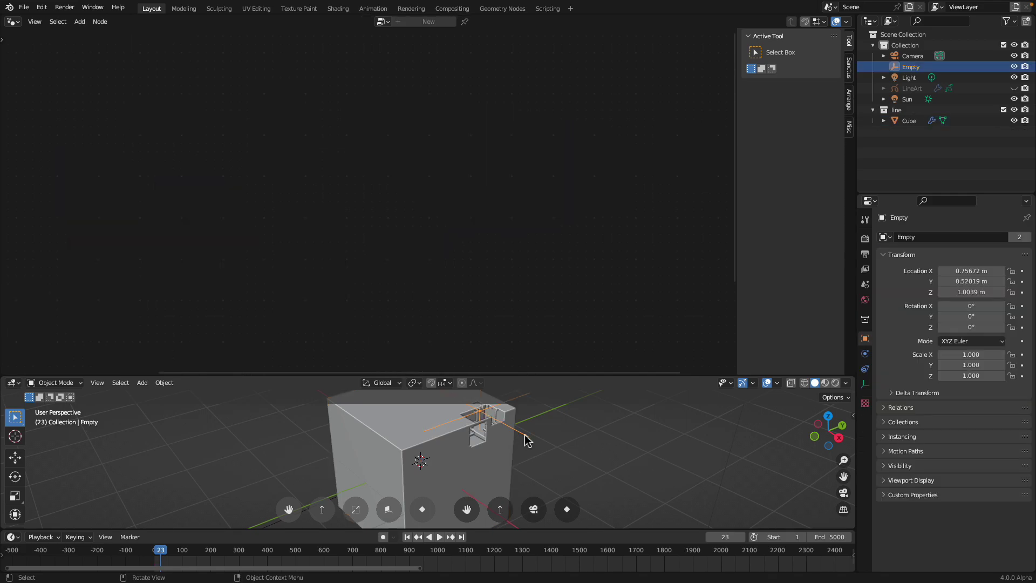
{"action": "left_click", "coordinate": [492, 446]}
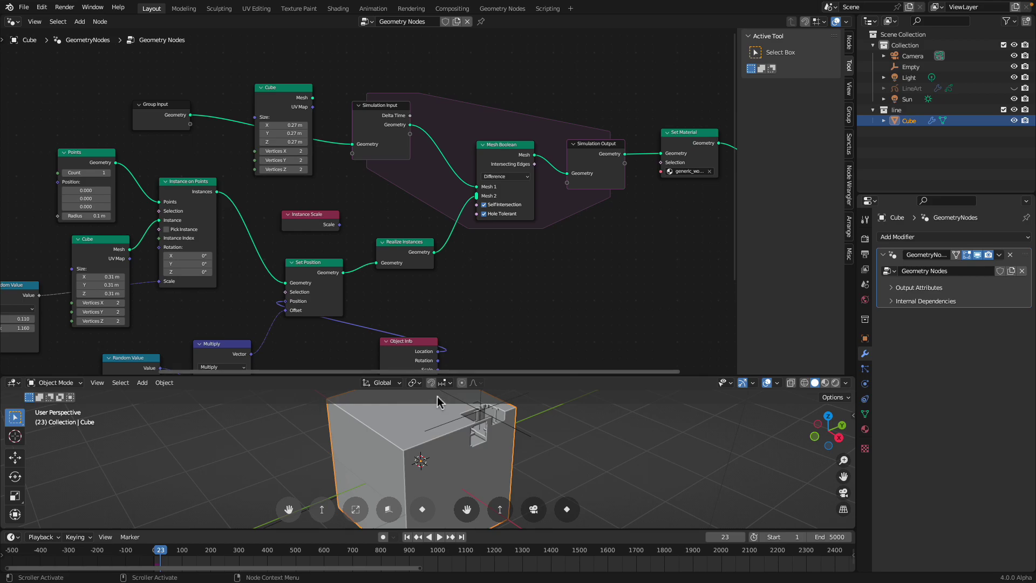
{"action": "middle_click_drag", "start_coordinate": [343, 211], "coordinate": [463, 218]}
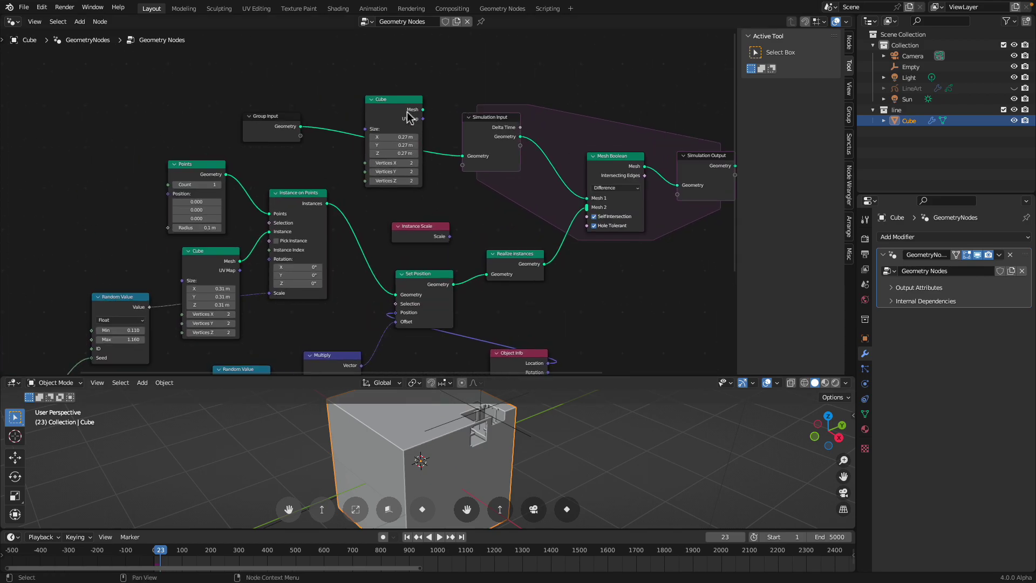
Step: Move the unconnected 0.27 m Cube node up, and spread out the float Random Value, Scene Time and Position nodes
{"action": "left_click_drag", "start_coordinate": [410, 113], "coordinate": [384, 70]}
{"action": "middle_click_drag", "start_coordinate": [345, 193], "coordinate": [390, 131]}
{"action": "scroll", "coordinate": [334, 163], "scroll_direction": "up", "scroll_amount": 2}
{"action": "mouse_move", "coordinate": [243, 145]}
{"action": "middle_mouse_down"}
{"action": "mouse_move", "coordinate": [312, 81]}
{"action": "mouse_move", "coordinate": [363, 60]}
{"action": "mouse_move", "coordinate": [227, 161]}
{"action": "mouse_move", "coordinate": [241, 141]}
{"action": "middle_mouse_up"}
{"action": "left_click_drag", "start_coordinate": [201, 172], "coordinate": [193, 172]}
{"action": "middle_click_drag", "start_coordinate": [194, 173], "coordinate": [315, 123]}
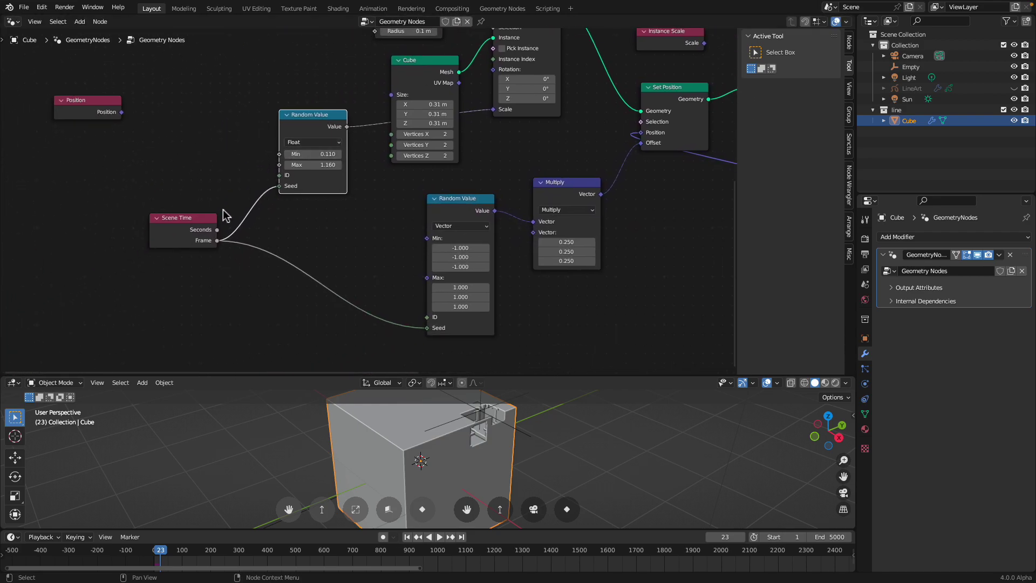
{"action": "left_click_drag", "start_coordinate": [185, 234], "coordinate": [149, 236]}
{"action": "scroll", "coordinate": [151, 114], "scroll_direction": "down", "scroll_amount": 1}
{"action": "middle_click_drag", "start_coordinate": [152, 114], "coordinate": [126, 189]}
{"action": "left_click_drag", "start_coordinate": [126, 189], "coordinate": [143, 133]}
Step: Move the Group Output and Set Material nodes farther from the simulation zone, and nudge the Mesh Boolean node
{"action": "middle_click_drag", "start_coordinate": [439, 158], "coordinate": [125, 253]}
{"action": "middle_click_drag", "start_coordinate": [686, 186], "coordinate": [477, 221]}
{"action": "left_click_drag", "start_coordinate": [574, 189], "coordinate": [659, 186]}
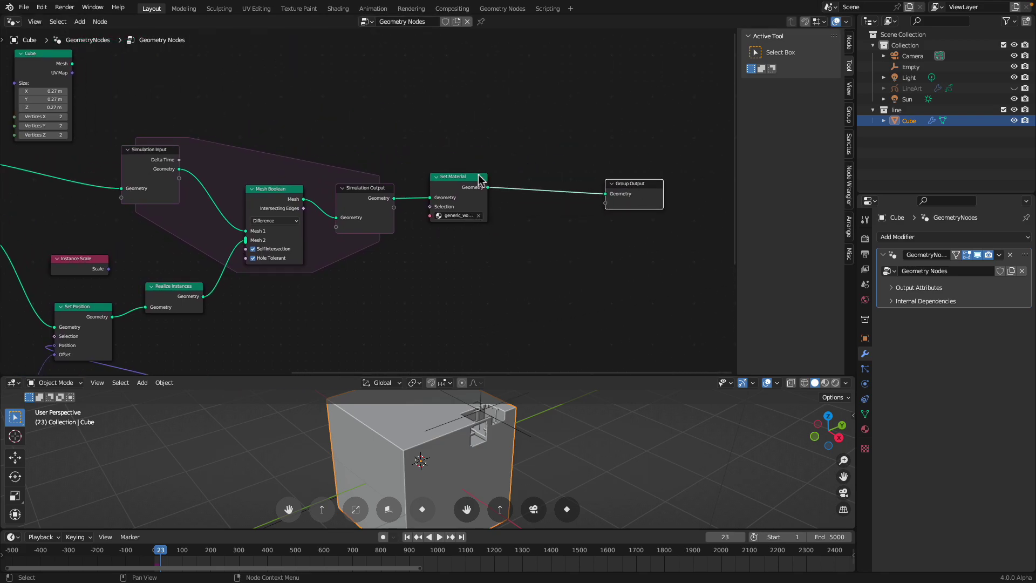
{"action": "left_click_drag", "start_coordinate": [472, 175], "coordinate": [535, 156]}
{"action": "middle_click_drag", "start_coordinate": [480, 186], "coordinate": [629, 192]}
{"action": "left_click_drag", "start_coordinate": [428, 198], "coordinate": [428, 193]}
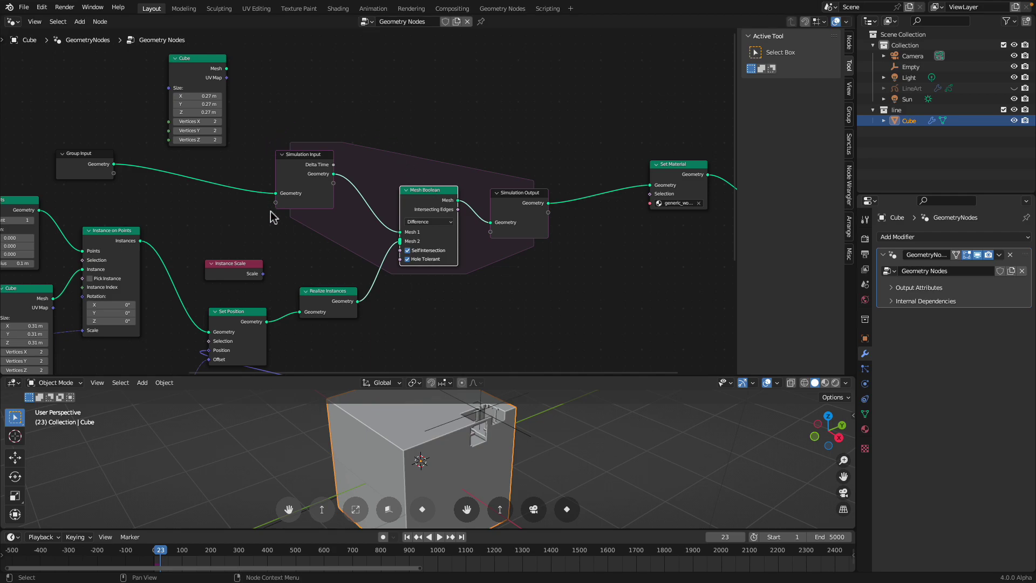
Step: Delete the unconnected 0.27 m Cube node and move Group Input closer to the Simulation Input node
{"action": "middle_click_drag", "start_coordinate": [291, 101], "coordinate": [427, 131]}
{"action": "left_click", "coordinate": [330, 91]}
{"action": "key", "text": "x"}
{"action": "middle_click_drag", "start_coordinate": [370, 154], "coordinate": [382, 114]}
{"action": "left_click_drag", "start_coordinate": [231, 153], "coordinate": [351, 120]}
{"action": "middle_click_drag", "start_coordinate": [351, 120], "coordinate": [294, 174]}
{"action": "scroll", "coordinate": [307, 176], "scroll_direction": "up", "scroll_amount": 1}
{"action": "scroll", "coordinate": [310, 181], "scroll_direction": "up", "scroll_amount": 1}
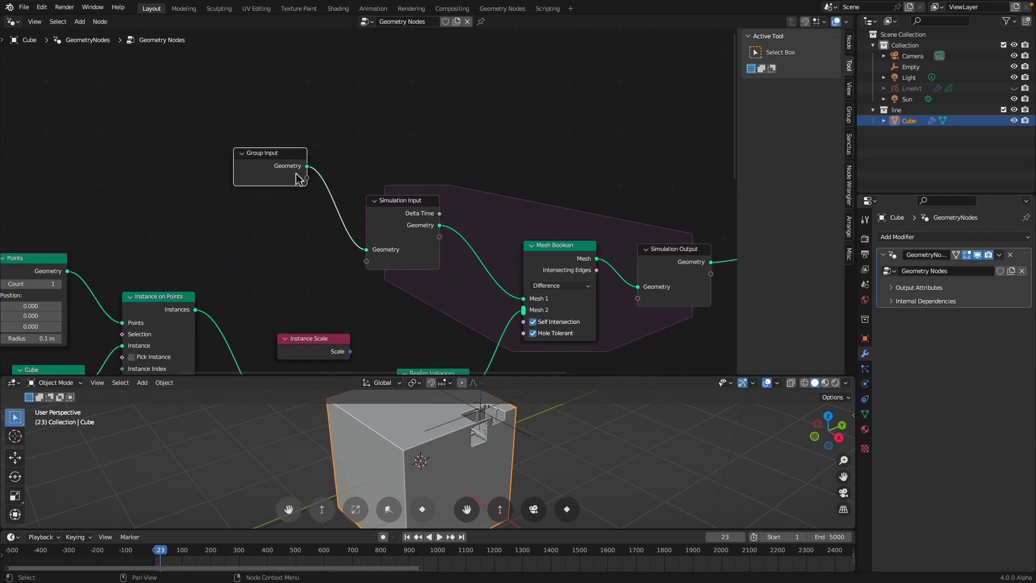
Step: Nudge the Simulation Input node upward and the Realize Instances node slightly to tidy the chain feeding Mesh Boolean
{"action": "left_click_drag", "start_coordinate": [410, 207], "coordinate": [409, 186]}
{"action": "middle_click_drag", "start_coordinate": [375, 171], "coordinate": [340, 124]}
{"action": "middle_click_drag", "start_coordinate": [502, 231], "coordinate": [570, 109]}
{"action": "left_click_drag", "start_coordinate": [463, 210], "coordinate": [457, 213]}
{"action": "scroll", "coordinate": [432, 227], "scroll_direction": "down", "scroll_amount": 3}
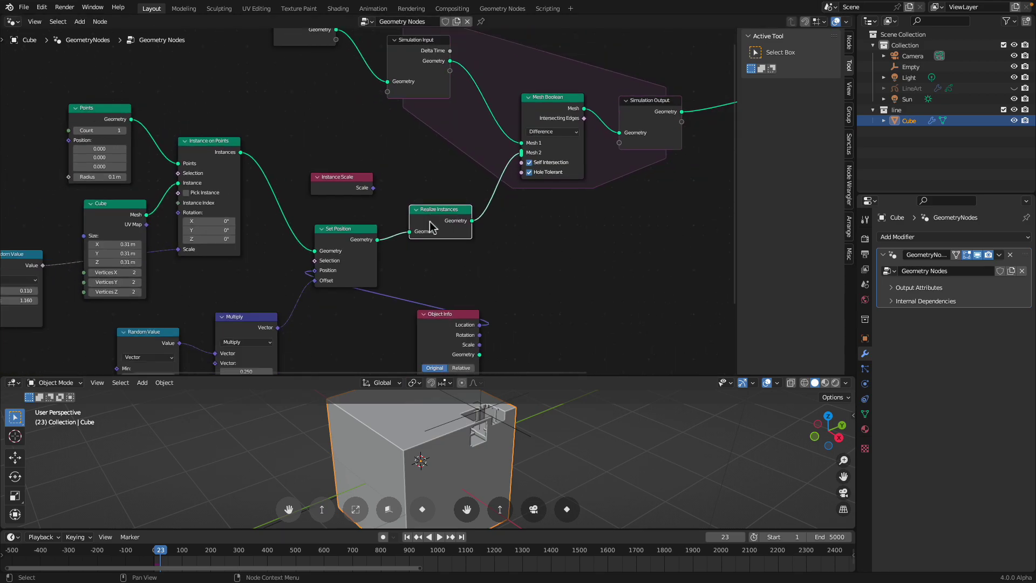
{"action": "middle_click_drag", "start_coordinate": [325, 191], "coordinate": [424, 180]}
{"action": "middle_click_drag", "start_coordinate": [344, 164], "coordinate": [347, 181]}
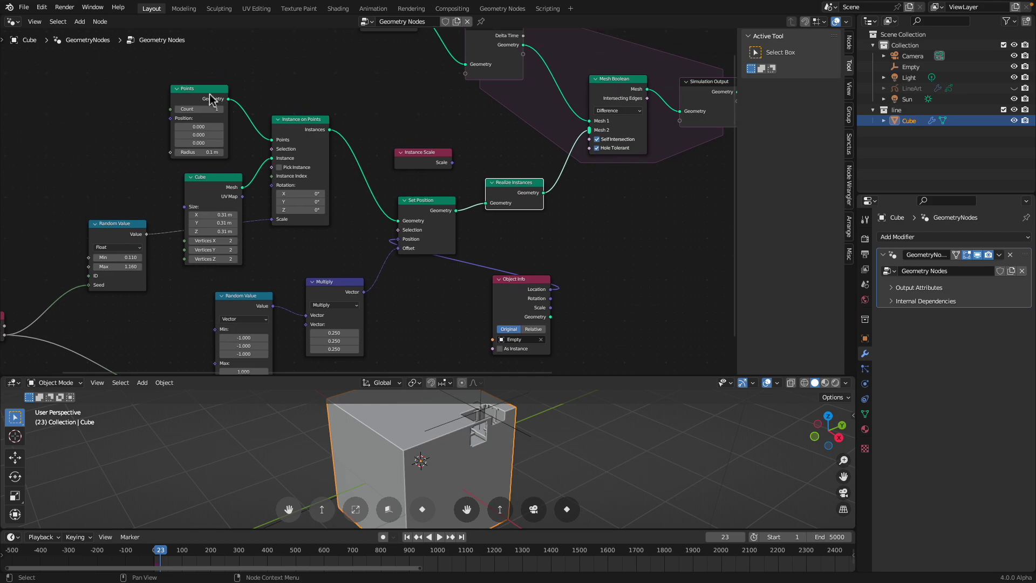
Step: Shift the Points node upward and place the instanced Cube node to its left, above the float Random Value node
{"action": "left_click_drag", "start_coordinate": [202, 93], "coordinate": [209, 80]}
{"action": "left_click_drag", "start_coordinate": [215, 189], "coordinate": [206, 176]}
{"action": "middle_click_drag", "start_coordinate": [209, 171], "coordinate": [248, 174]}
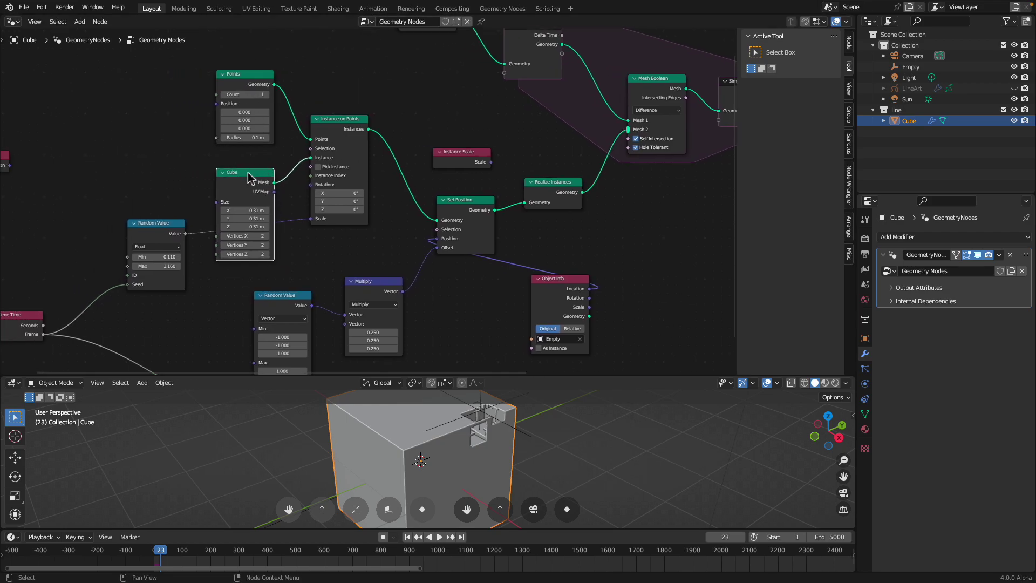
{"action": "left_click_drag", "start_coordinate": [234, 170], "coordinate": [150, 115]}
{"action": "scroll", "coordinate": [160, 134], "scroll_direction": "up", "scroll_amount": 2}
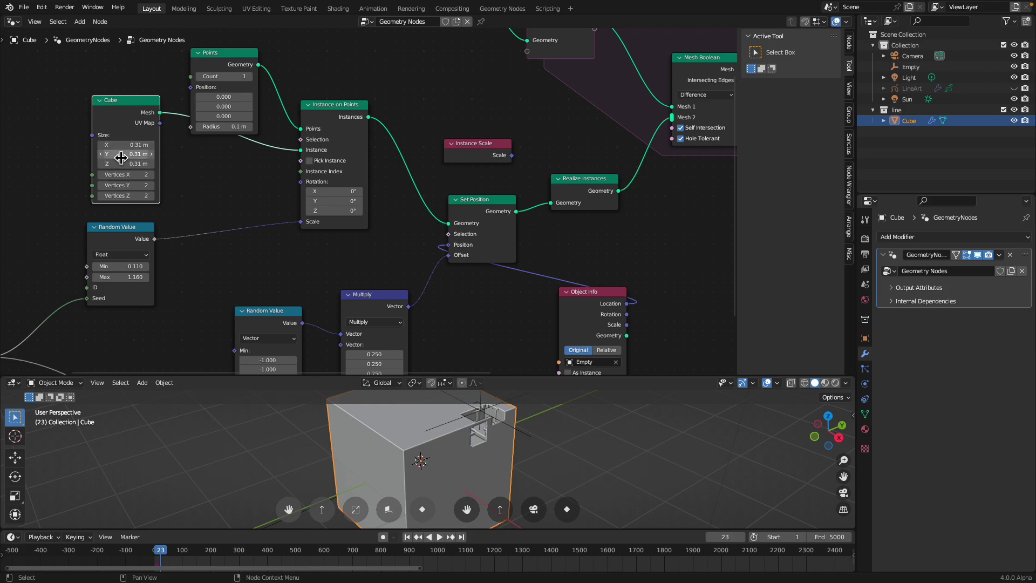
Step: Set the instanced Cube node's X, Y and Z size to 1 m
{"action": "left_click_drag", "start_coordinate": [122, 148], "coordinate": [122, 163], "text": "shift"}
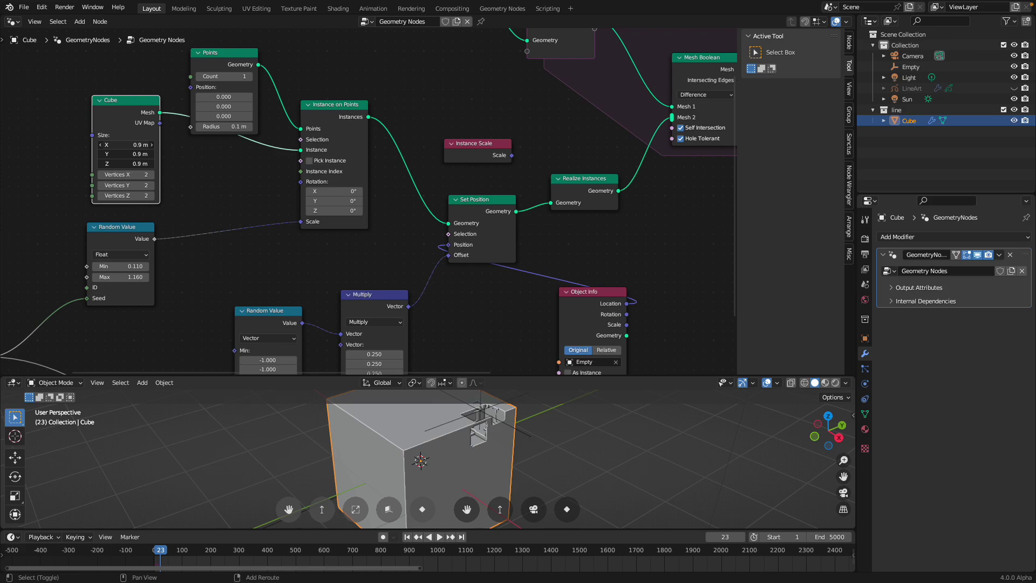
{"action": "left_click_drag", "start_coordinate": [122, 144], "coordinate": [122, 164]}
{"action": "type", "text": "1"}
{"action": "key", "text": "Return"}
Step: Replay the simulation from frame 1, stop it, and inspect the carved cube from another angle
{"action": "left_click", "coordinate": [407, 537]}
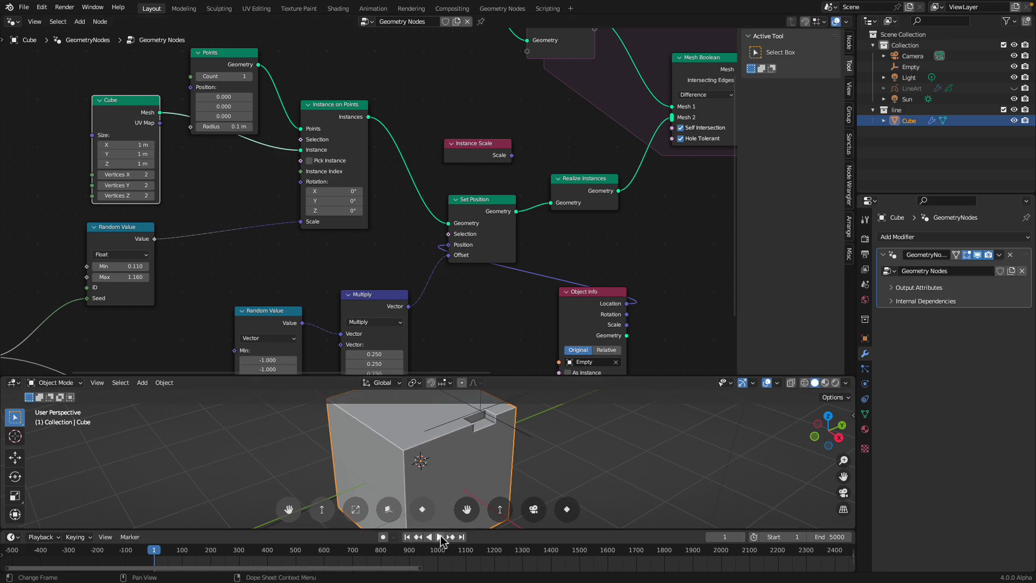
{"action": "left_click", "coordinate": [440, 537]}
{"action": "left_click", "coordinate": [439, 536]}
{"action": "scroll", "coordinate": [499, 453], "scroll_direction": "down", "scroll_amount": 2}
{"action": "middle_click_drag", "start_coordinate": [500, 457], "coordinate": [473, 458]}
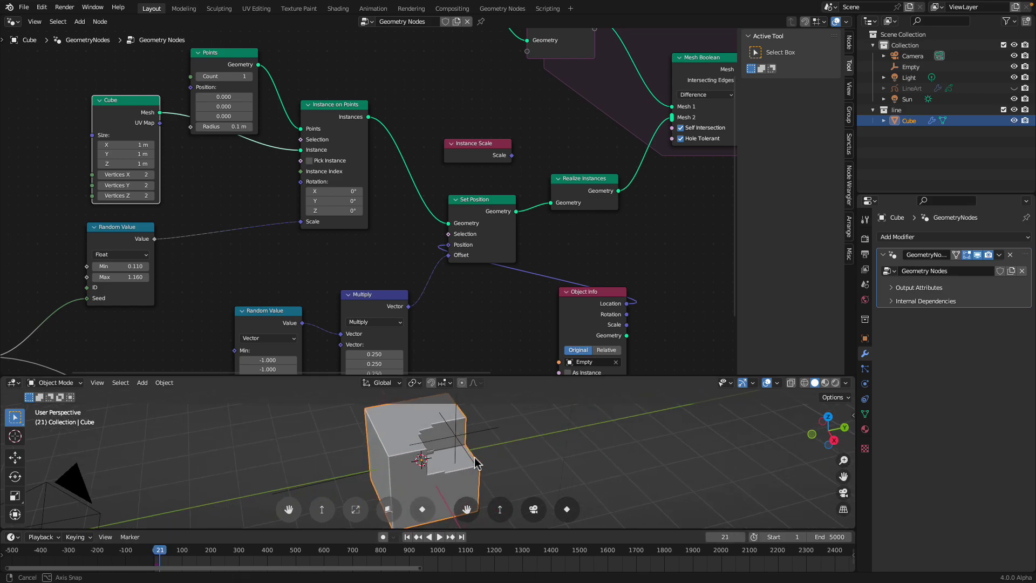
Step: Set the instanced Cube node's X, Y and Z size to 0.5 m and save the file
{"action": "left_click_drag", "start_coordinate": [123, 145], "coordinate": [123, 163]}
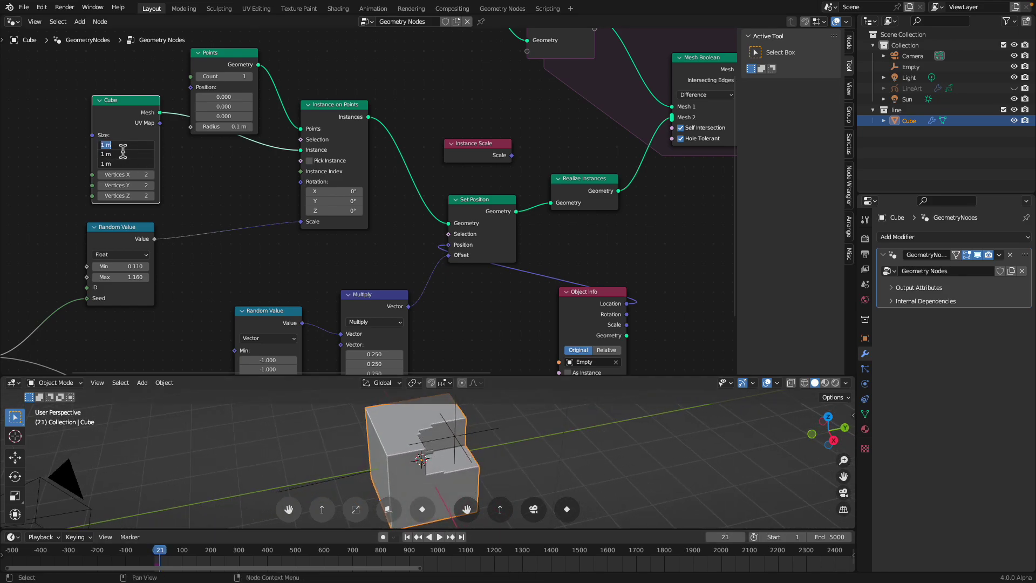
{"action": "key", "text": "Return"}
{"action": "middle_click_drag", "start_coordinate": [370, 192], "coordinate": [316, 140]}
{"action": "key", "text": "ctrl+s"}
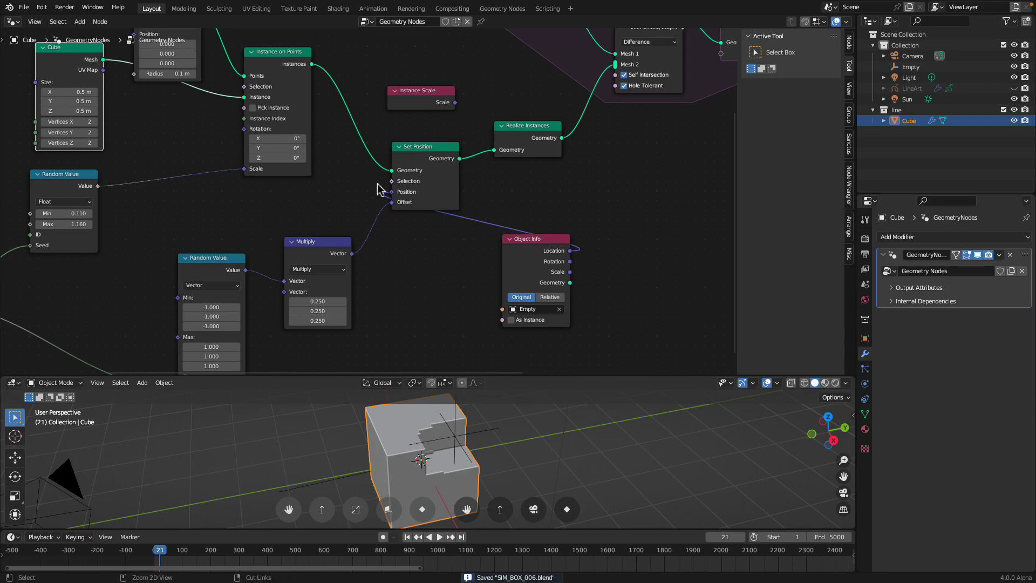
Step: Set all three vector values of the Multiply node to 0.530 and play the simulation briefly
{"action": "middle_click_drag", "start_coordinate": [352, 226], "coordinate": [354, 213]}
{"action": "left_click_drag", "start_coordinate": [318, 230], "coordinate": [301, 217]}
{"action": "middle_click_drag", "start_coordinate": [278, 225], "coordinate": [319, 188]}
{"action": "scroll", "coordinate": [319, 187], "scroll_direction": "up", "scroll_amount": 1}
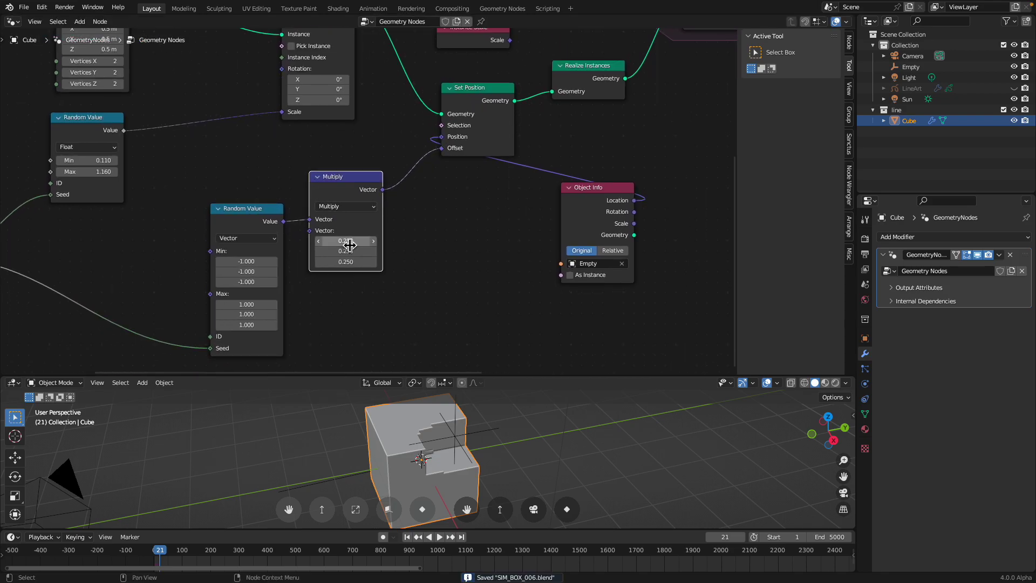
{"action": "left_click_drag", "start_coordinate": [346, 240], "coordinate": [340, 261], "text": "shift"}
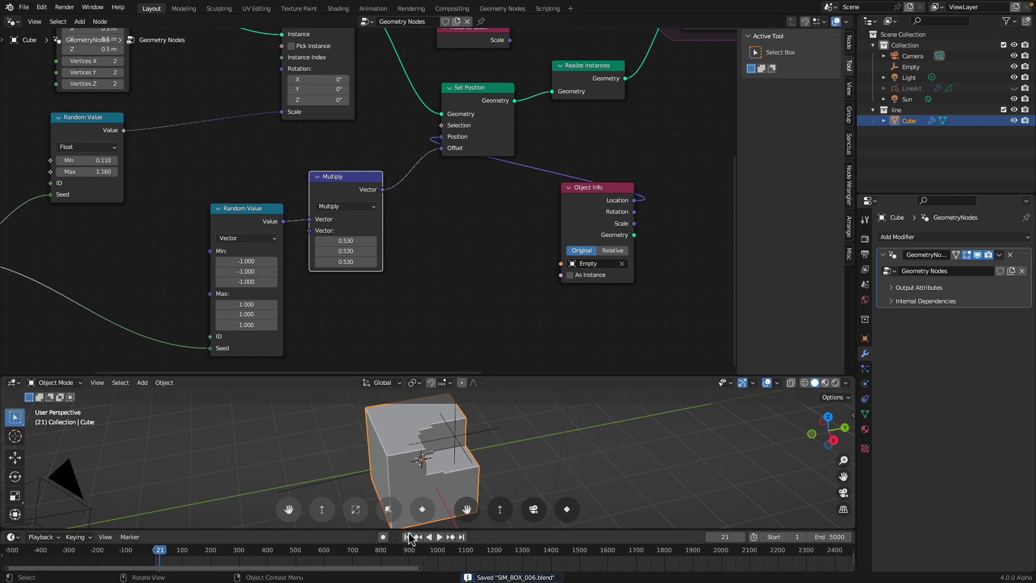
{"action": "left_click", "coordinate": [439, 537]}
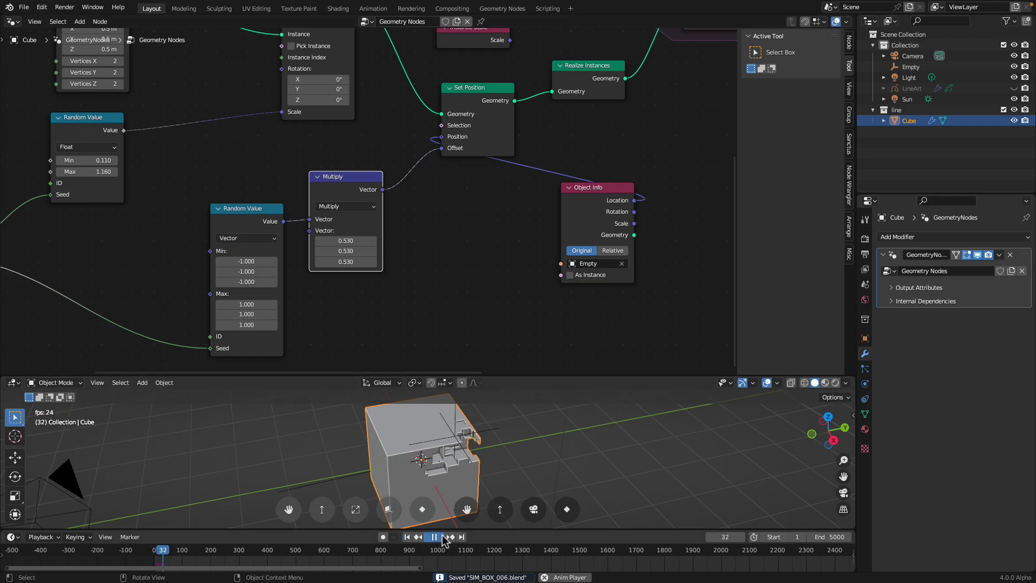
{"action": "left_click", "coordinate": [442, 537]}
Step: Move the Empty to about X 0.72, Y -0.77, Z 1.17 m at the cube's upper corner, and replay the simulation from the start
{"action": "left_click", "coordinate": [479, 421]}
{"action": "key", "text": "g"}
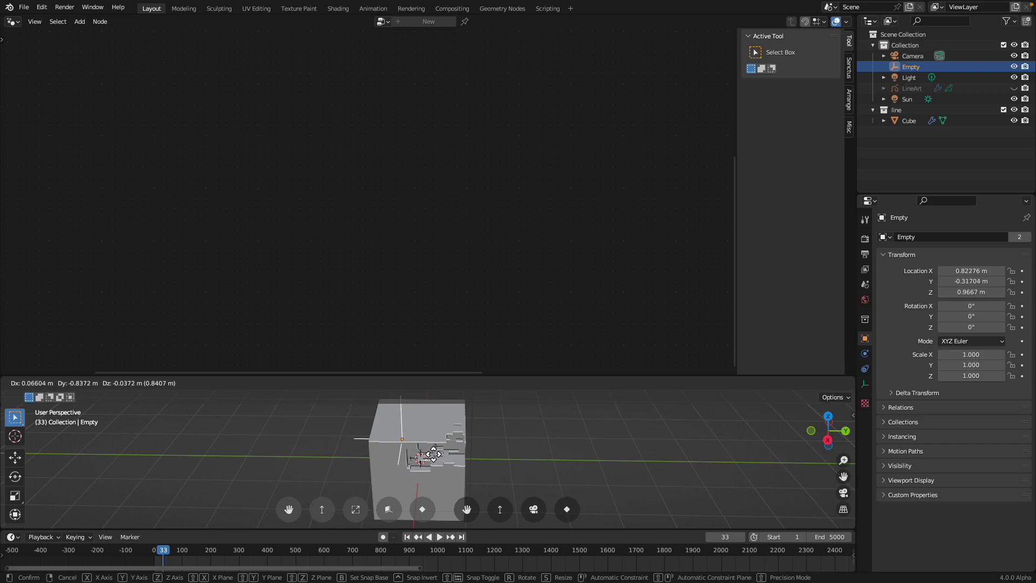
{"action": "left_click", "coordinate": [414, 443]}
{"action": "middle_click_drag", "start_coordinate": [414, 444], "coordinate": [418, 444]}
{"action": "key", "text": "space"}
{"action": "left_click", "coordinate": [409, 538]}
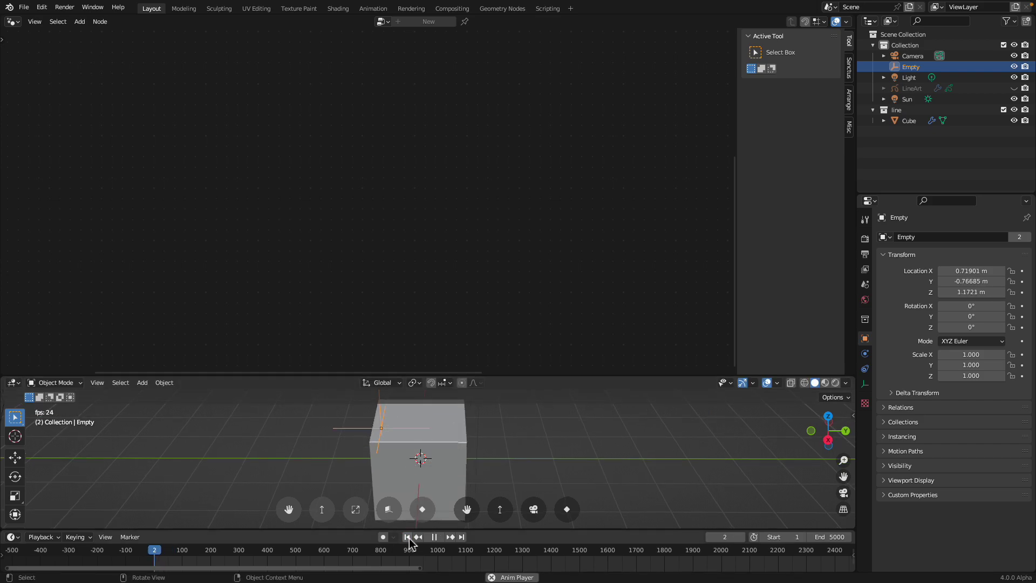
{"action": "left_click", "coordinate": [409, 538]}
{"action": "key", "text": "space"}
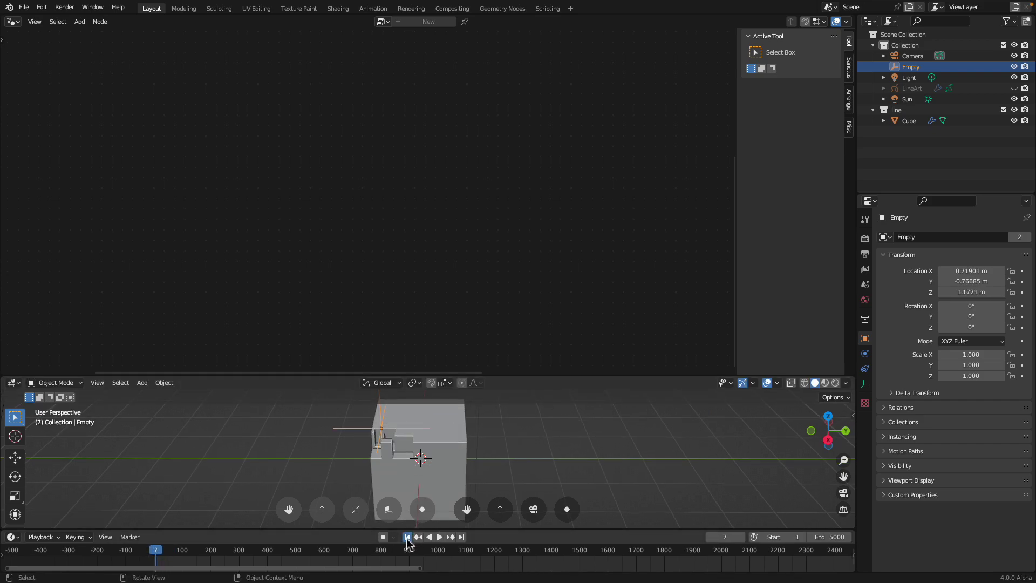
Step: Restart the simulation and move the Empty during playback to about X 0.65, Y -1.06, Z 0.78 m
{"action": "left_click", "coordinate": [407, 537]}
{"action": "left_click", "coordinate": [439, 538]}
{"action": "middle_click_drag", "start_coordinate": [432, 474], "coordinate": [488, 404]}
{"action": "key", "text": "g"}
{"action": "left_click", "coordinate": [476, 469]}
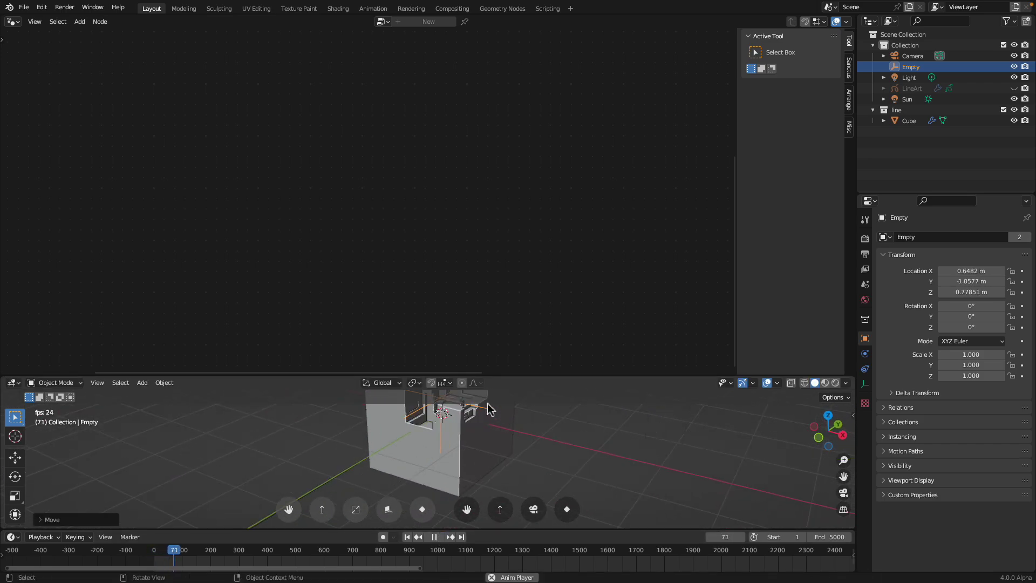
Step: Enlarge the 3D viewport and carve down the cube's face by moving the Empty to about X 0.22, Y -1.39, Z -0.28 m
{"action": "left_click_drag", "start_coordinate": [512, 380], "coordinate": [512, 287]}
{"action": "key", "text": "g"}
{"action": "left_click", "coordinate": [485, 415]}
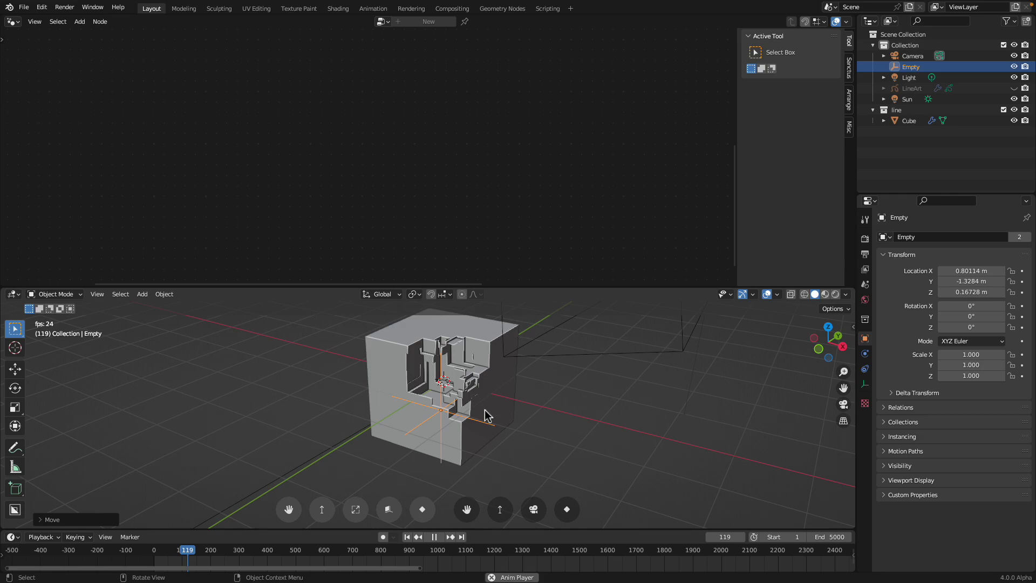
{"action": "middle_click_drag", "start_coordinate": [485, 415], "coordinate": [520, 392]}
{"action": "key", "text": "g"}
{"action": "left_click", "coordinate": [493, 421]}
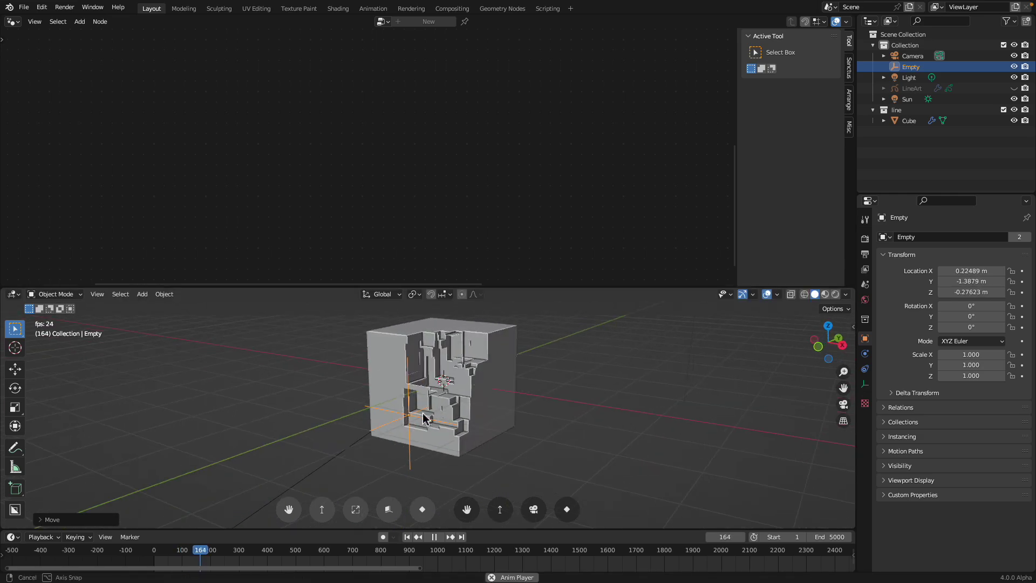
Step: Carve across the cube's adjacent face by moving the Empty to about X 0.88, Y 0.70, Z 0.37 m, and stop playback
{"action": "middle_click_drag", "start_coordinate": [423, 414], "coordinate": [415, 414]}
{"action": "key", "text": "g"}
{"action": "left_click", "coordinate": [484, 431]}
{"action": "middle_click_drag", "start_coordinate": [484, 431], "coordinate": [457, 422]}
{"action": "key", "text": "g"}
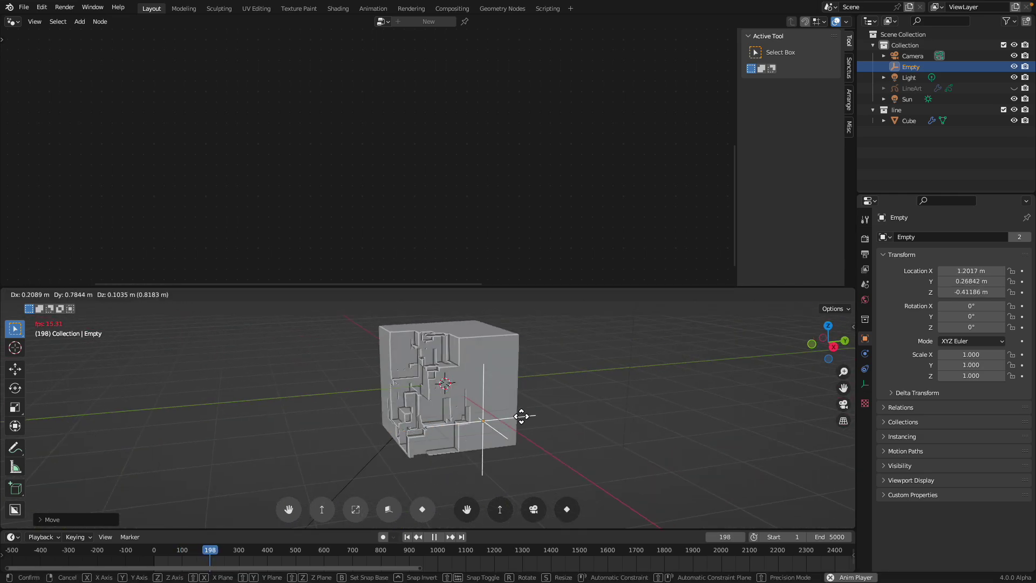
{"action": "left_click", "coordinate": [521, 415]}
{"action": "middle_click_drag", "start_coordinate": [521, 416], "coordinate": [529, 388]}
{"action": "key", "text": "space"}
Step: Switch the viewport's solid shading lighting from Studio to MatCap
{"action": "left_click", "coordinate": [846, 294]}
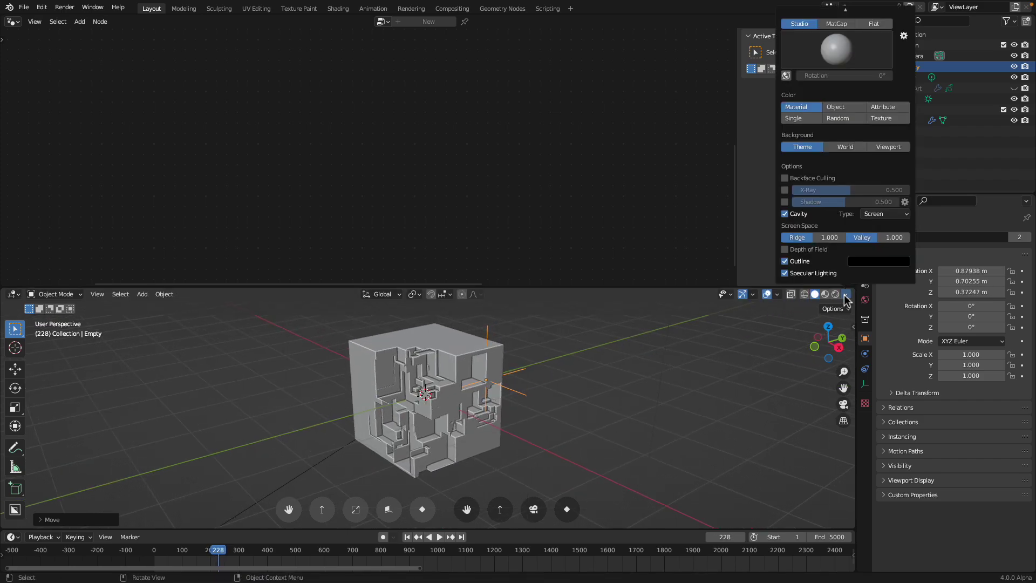
{"action": "left_click", "coordinate": [846, 295]}
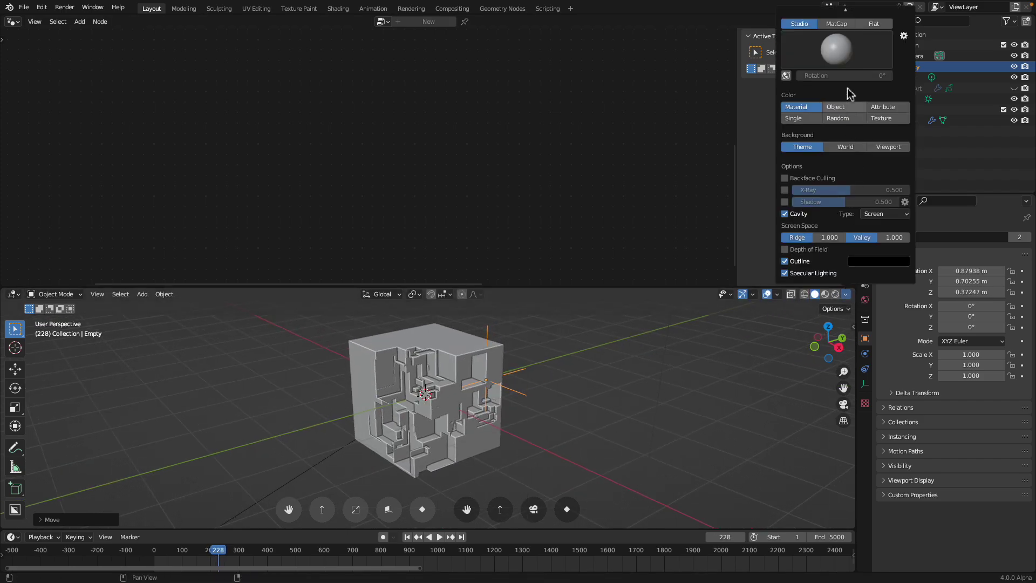
{"action": "left_click", "coordinate": [834, 27]}
{"action": "mouse_move", "coordinate": [511, 394]}
{"action": "middle_mouse_down"}
{"action": "mouse_move", "coordinate": [536, 402]}
{"action": "mouse_move", "coordinate": [548, 393]}
{"action": "mouse_move", "coordinate": [493, 403]}
{"action": "middle_mouse_up"}
Step: Resume the simulation, move the Empty up to the cube's top face to carve it, and stop playback
{"action": "key", "text": "space"}
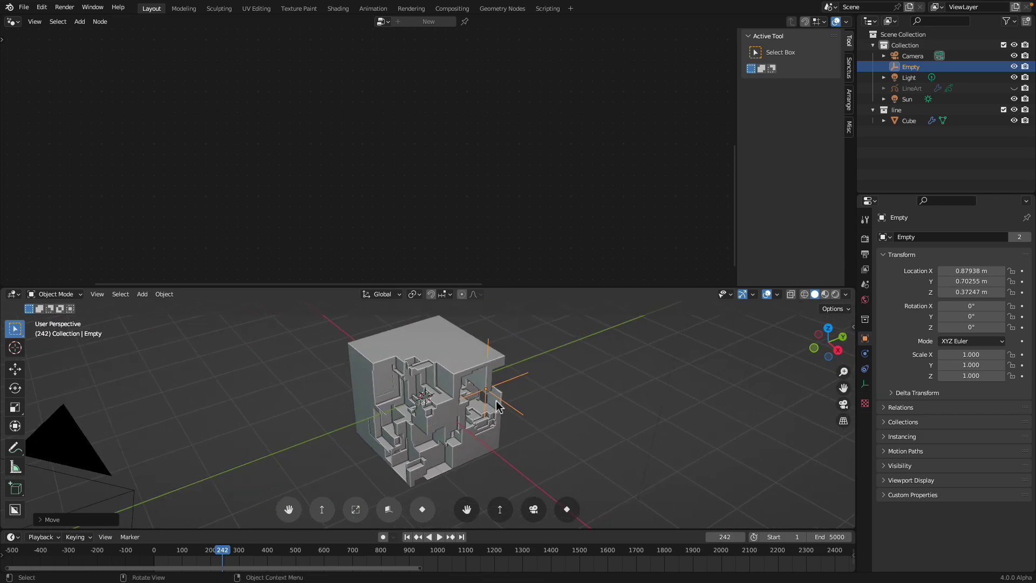
{"action": "key", "text": "g"}
{"action": "left_click", "coordinate": [512, 363]}
{"action": "key", "text": "space"}
{"action": "middle_click_drag", "start_coordinate": [513, 365], "coordinate": [455, 415]}
{"action": "key", "text": "space"}
Step: Select the carved cube and enlarge the node editor area to show its node tree
{"action": "left_click", "coordinate": [455, 415]}
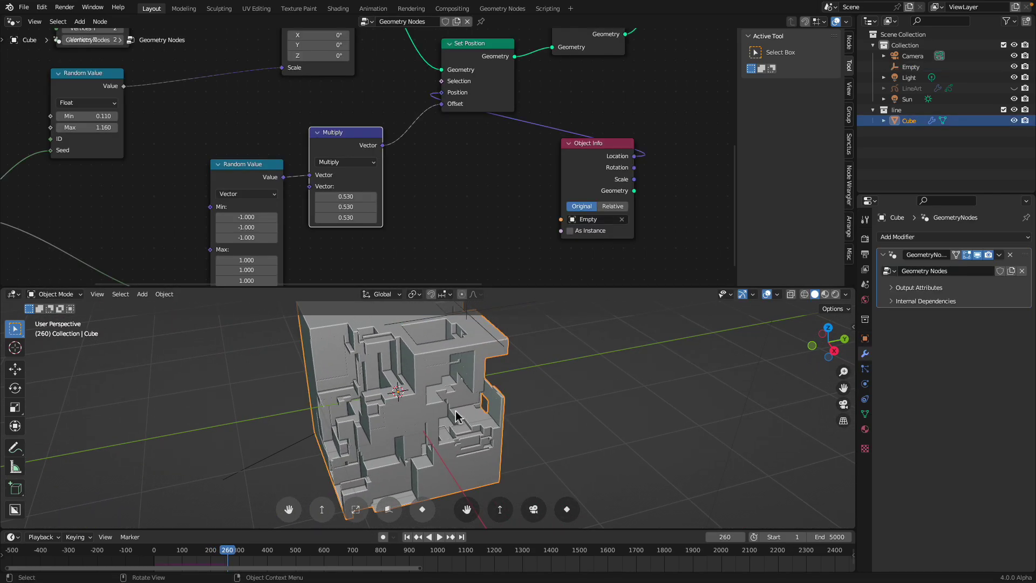
{"action": "scroll", "coordinate": [439, 203], "scroll_direction": "down", "scroll_amount": 3}
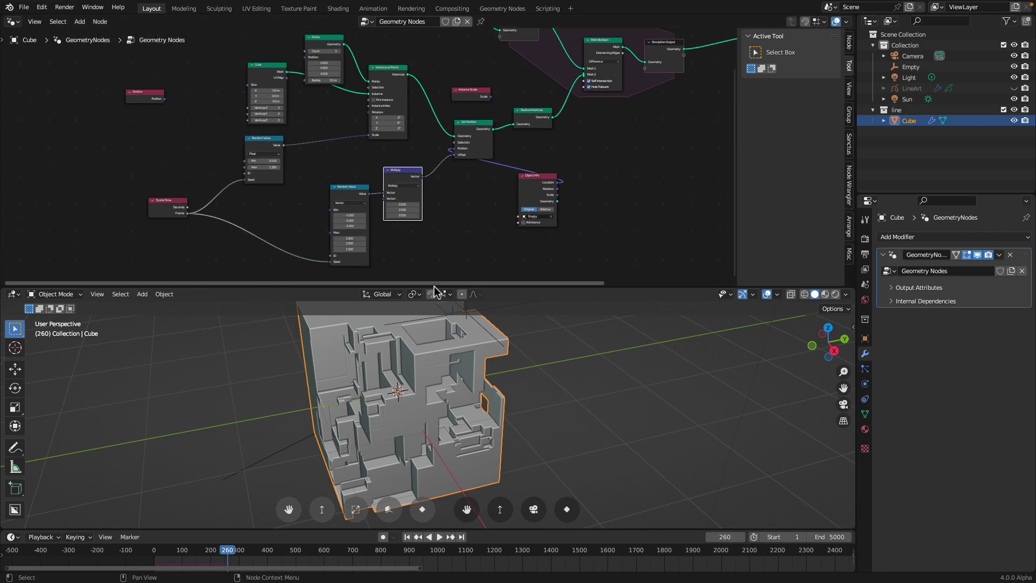
{"action": "left_click_drag", "start_coordinate": [496, 292], "coordinate": [496, 375]}
{"action": "scroll", "coordinate": [254, 233], "scroll_direction": "up", "scroll_amount": 1}
{"action": "scroll", "coordinate": [185, 259], "scroll_direction": "up", "scroll_amount": 1}
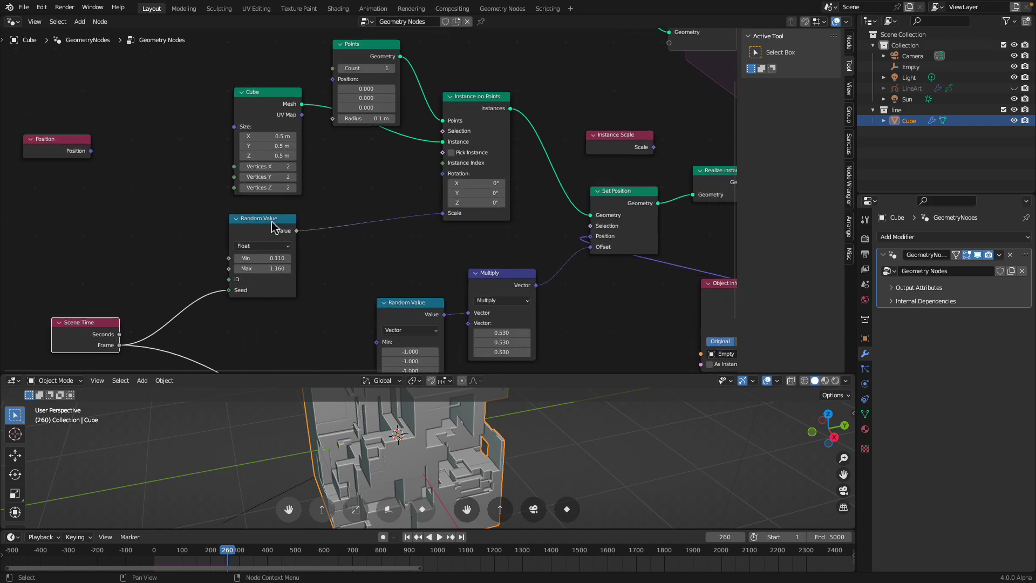
Step: Rearrange the Points node directly above the 0.5 m Cube node, both to the left of Instance on Points
{"action": "scroll", "coordinate": [247, 224], "scroll_direction": "up", "scroll_amount": 1}
{"action": "left_click_drag", "start_coordinate": [238, 132], "coordinate": [170, 125]}
{"action": "middle_click_drag", "start_coordinate": [296, 110], "coordinate": [251, 143]}
{"action": "left_click_drag", "start_coordinate": [301, 117], "coordinate": [241, 64]}
{"action": "left_click_drag", "start_coordinate": [148, 167], "coordinate": [252, 165]}
{"action": "left_click_drag", "start_coordinate": [262, 71], "coordinate": [261, 64]}
{"action": "scroll", "coordinate": [261, 81], "scroll_direction": "up", "scroll_amount": 2}
{"action": "middle_click_drag", "start_coordinate": [260, 84], "coordinate": [210, 132]}
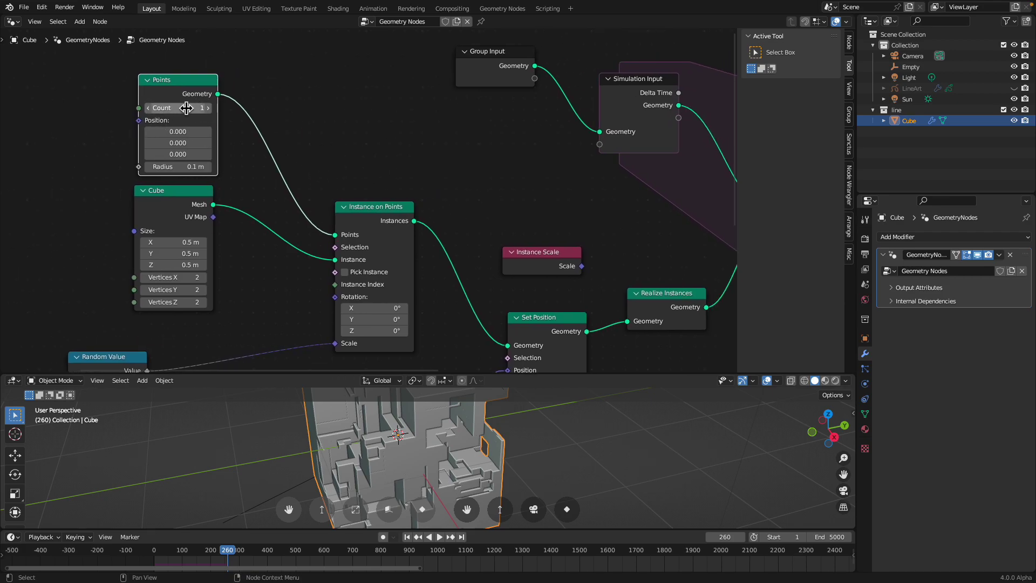
{"action": "left_click_drag", "start_coordinate": [182, 94], "coordinate": [181, 94]}
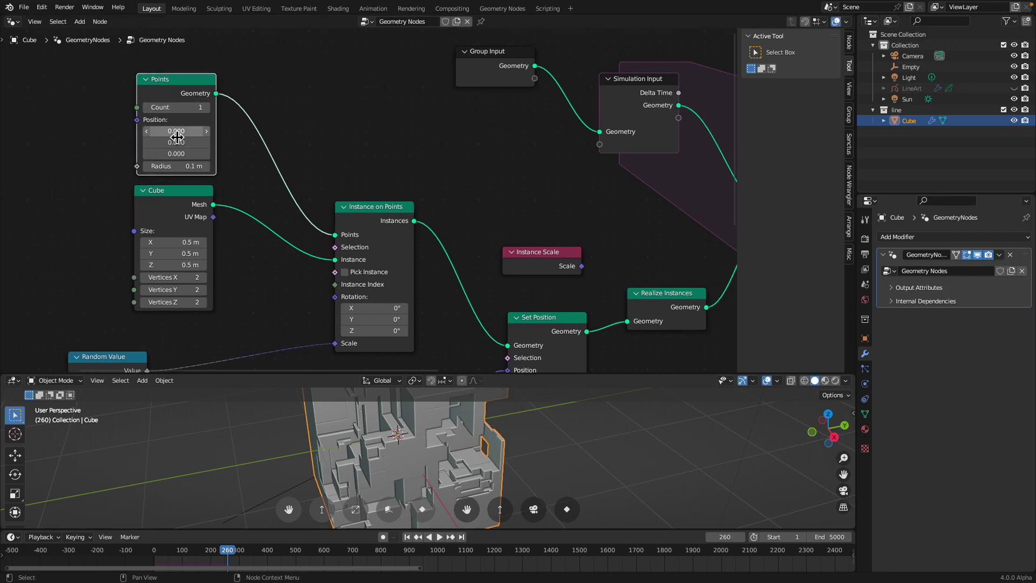
{"action": "middle_click_drag", "start_coordinate": [251, 171], "coordinate": [248, 163]}
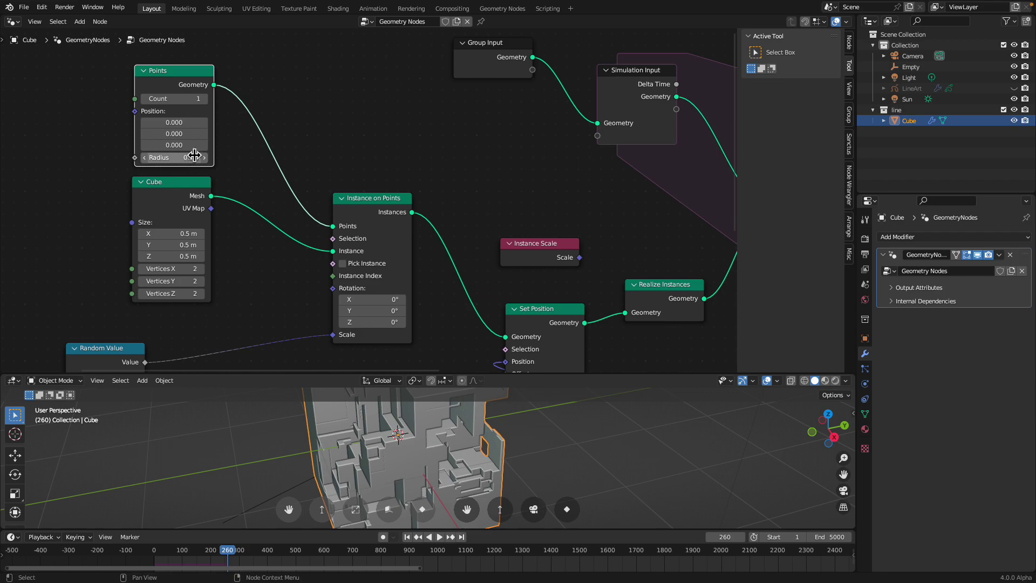
Step: Move the Instance on Points node up beside the Points and Cube nodes, and shift Set Position slightly upward
{"action": "left_click_drag", "start_coordinate": [351, 198], "coordinate": [321, 134]}
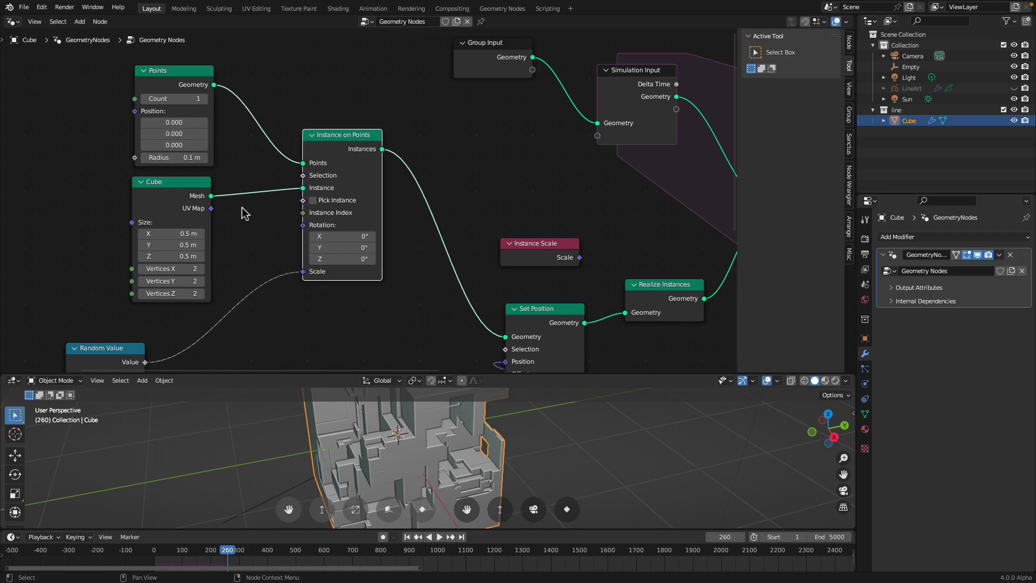
{"action": "scroll", "coordinate": [264, 194], "scroll_direction": "down", "scroll_amount": 2}
{"action": "middle_click_drag", "start_coordinate": [348, 155], "coordinate": [269, 126]}
{"action": "middle_click_drag", "start_coordinate": [453, 210], "coordinate": [459, 199]}
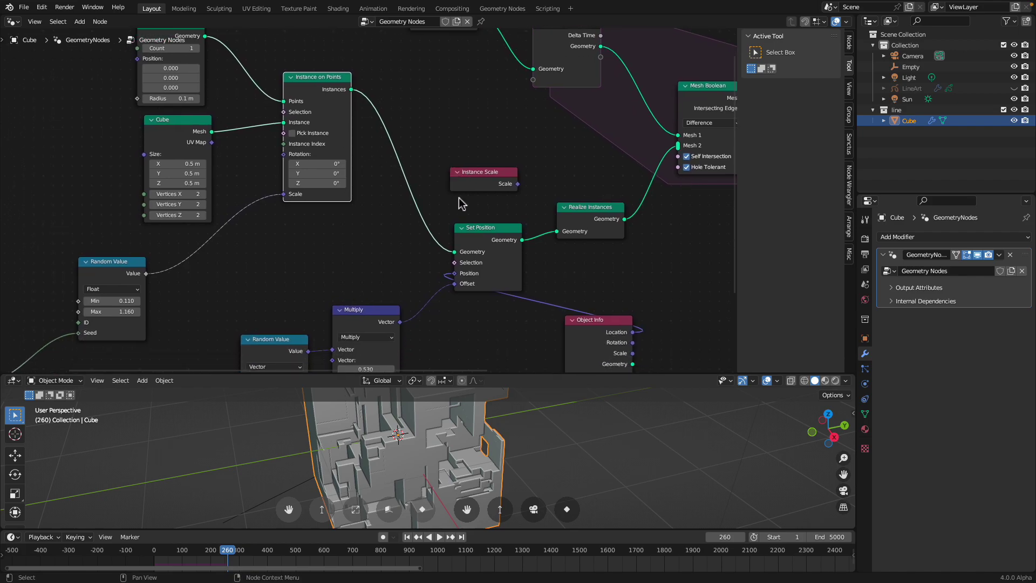
{"action": "scroll", "coordinate": [476, 236], "scroll_direction": "down", "scroll_amount": 1}
{"action": "left_click_drag", "start_coordinate": [476, 232], "coordinate": [476, 222]}
{"action": "middle_click_drag", "start_coordinate": [404, 271], "coordinate": [411, 238]}
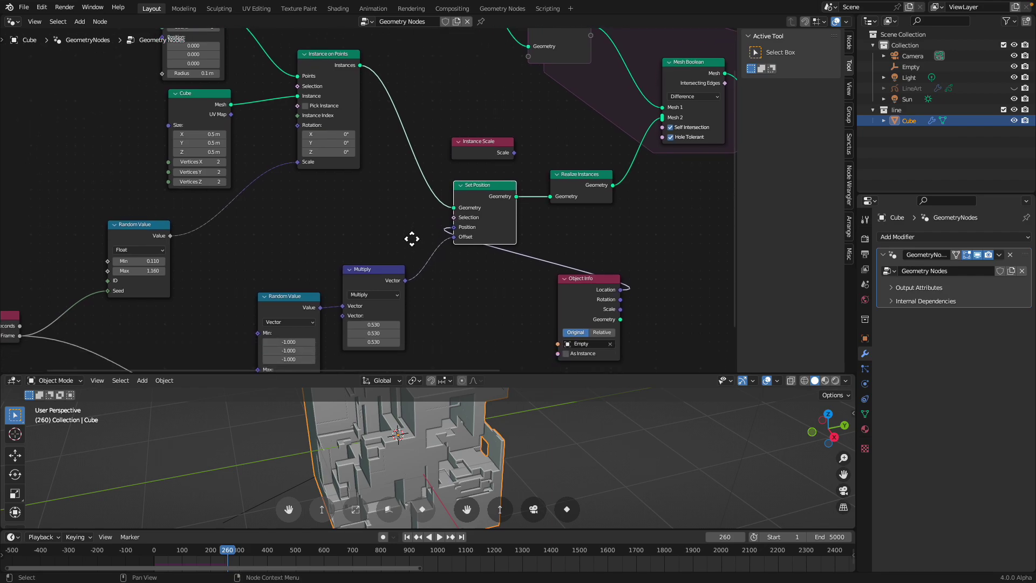
Step: Move the vector Random Value and Multiply nodes up and closer to the float Random Value node
{"action": "left_click_drag", "start_coordinate": [385, 272], "coordinate": [383, 254]}
{"action": "left_click_drag", "start_coordinate": [310, 301], "coordinate": [278, 243]}
{"action": "left_click_drag", "start_coordinate": [362, 254], "coordinate": [347, 235]}
{"action": "middle_click_drag", "start_coordinate": [313, 220], "coordinate": [356, 186]}
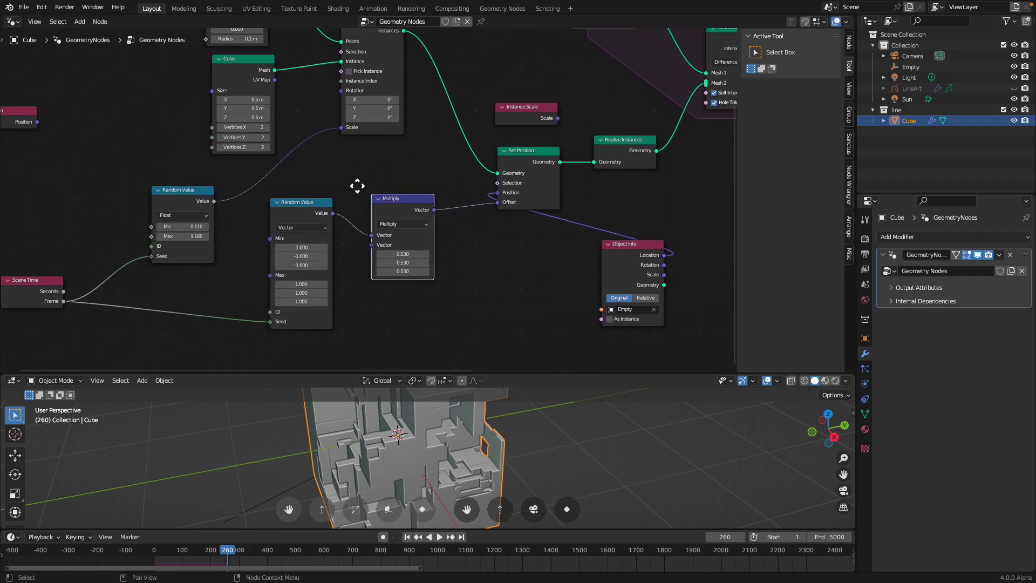
{"action": "scroll", "coordinate": [338, 224], "scroll_direction": "up", "scroll_amount": 1}
{"action": "scroll", "coordinate": [303, 251], "scroll_direction": "up", "scroll_amount": 2}
{"action": "middle_click_drag", "start_coordinate": [303, 251], "coordinate": [332, 241]}
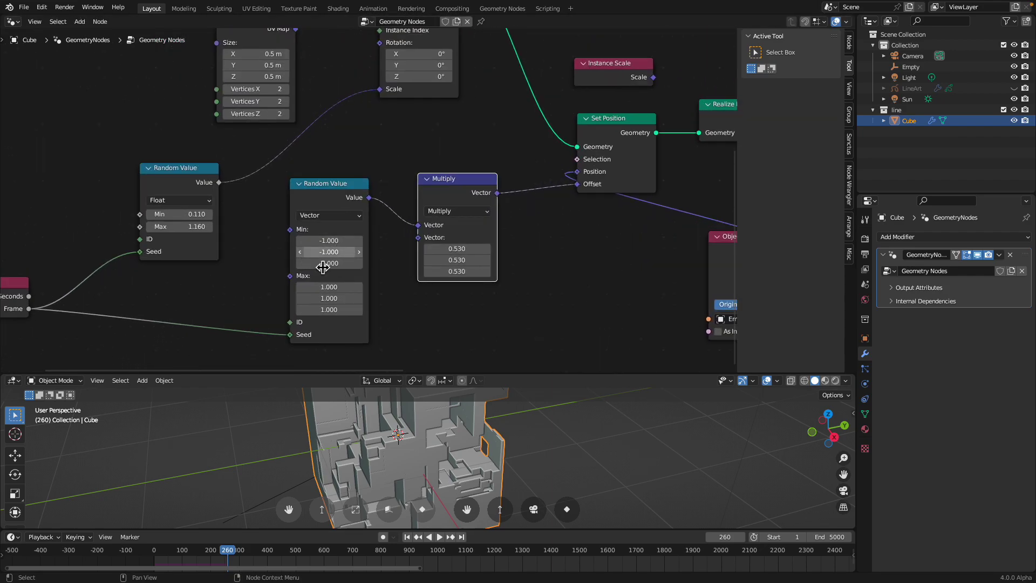
Step: Space out the vector Random Value, Multiply and Set Position nodes in a row feeding the Offset input
{"action": "scroll", "coordinate": [336, 308], "scroll_direction": "down", "scroll_amount": 1}
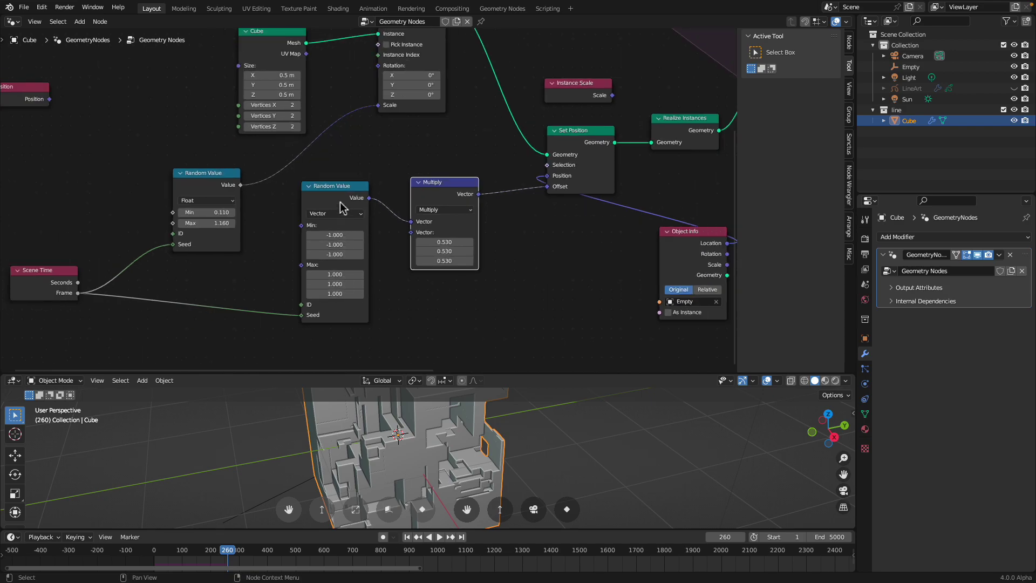
{"action": "left_click_drag", "start_coordinate": [341, 207], "coordinate": [333, 223]}
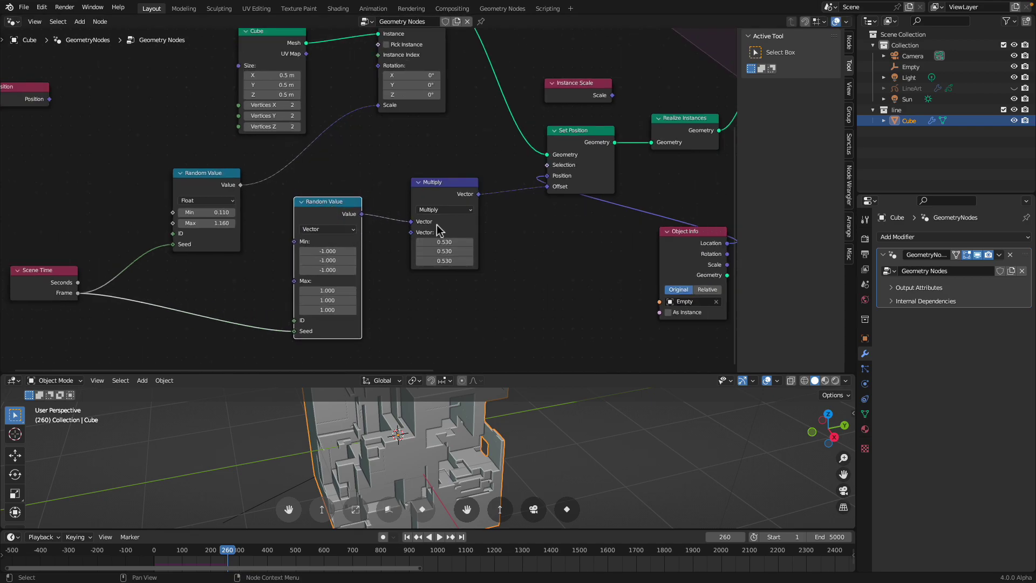
{"action": "scroll", "coordinate": [440, 230], "scroll_direction": "up", "scroll_amount": 1}
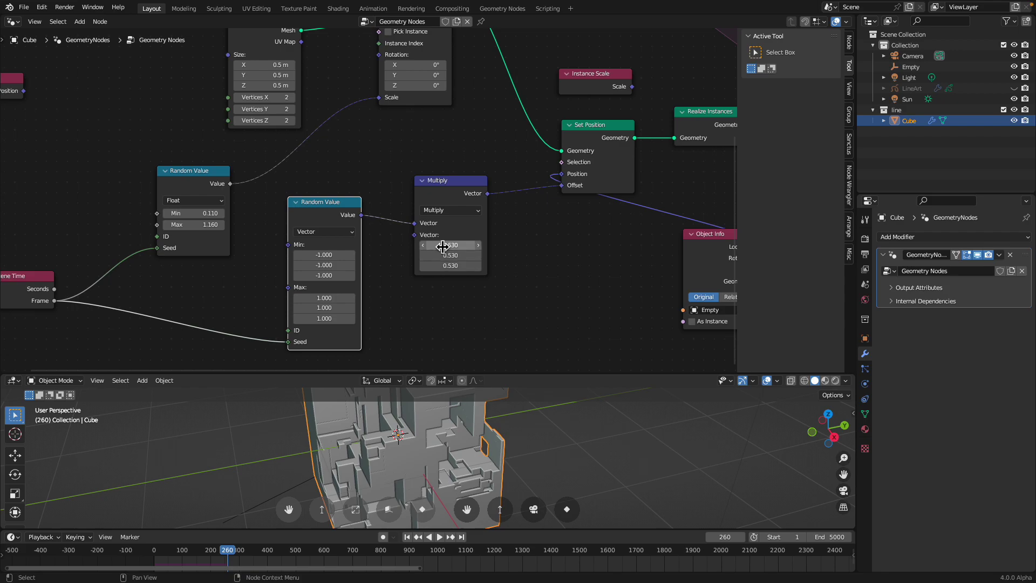
{"action": "scroll", "coordinate": [442, 247], "scroll_direction": "down", "scroll_amount": 1}
{"action": "middle_click_drag", "start_coordinate": [420, 298], "coordinate": [405, 287]}
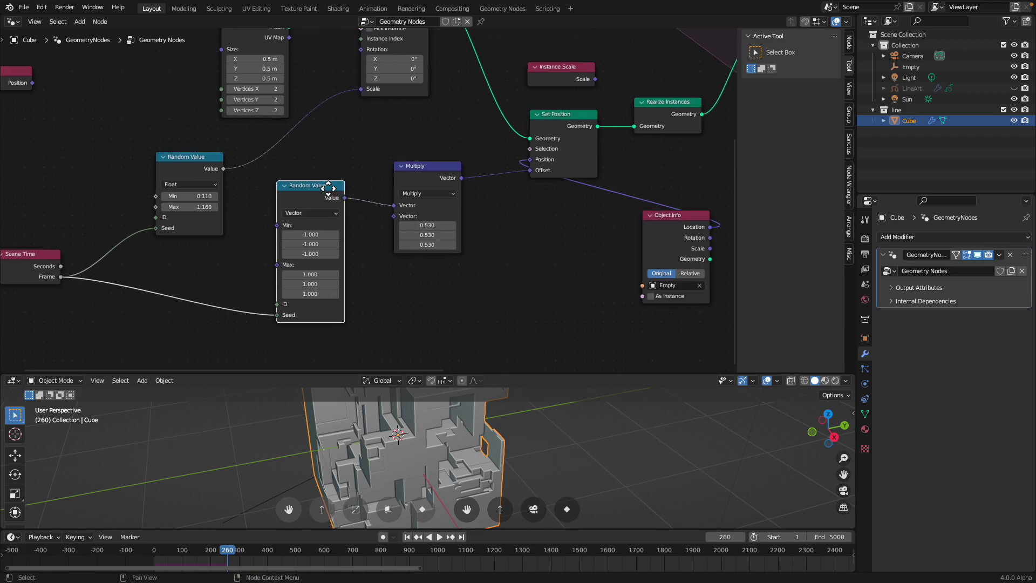
{"action": "left_click_drag", "start_coordinate": [328, 188], "coordinate": [313, 194]}
{"action": "middle_click_drag", "start_coordinate": [394, 183], "coordinate": [372, 210]}
{"action": "left_click_drag", "start_coordinate": [393, 200], "coordinate": [383, 204]}
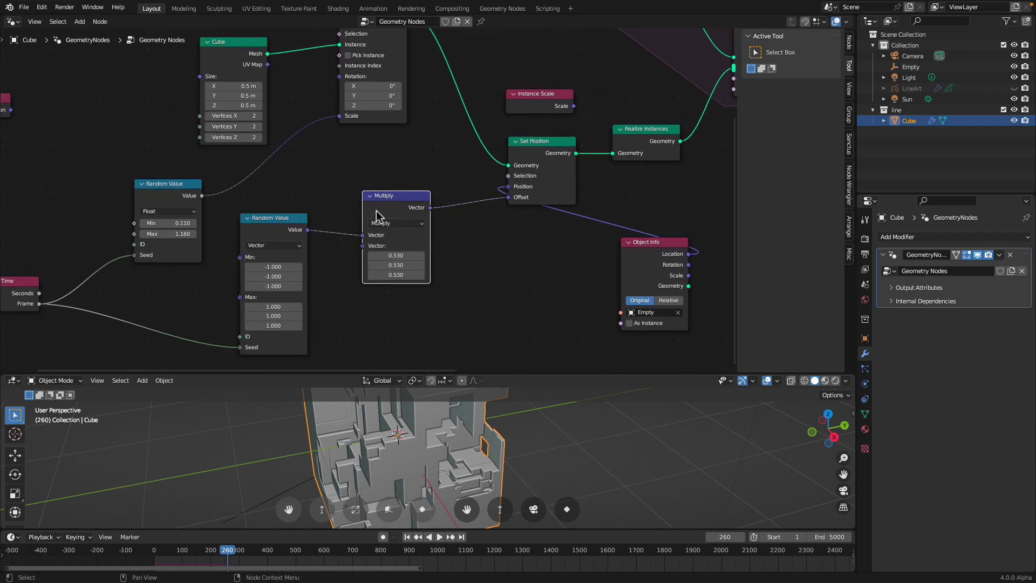
{"action": "left_click_drag", "start_coordinate": [542, 153], "coordinate": [546, 146]}
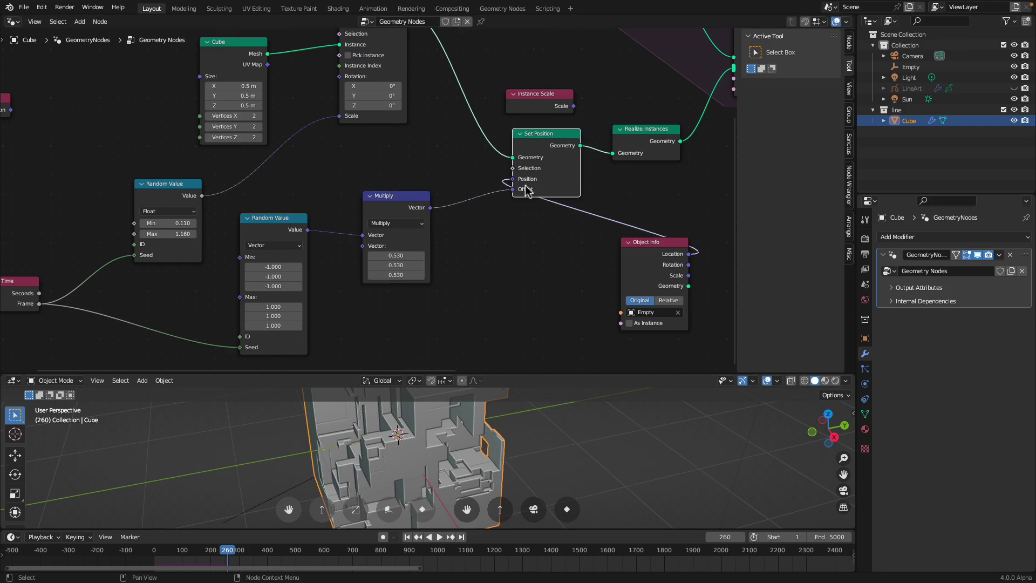
Step: Place the Object Info node for the Empty beside Set Position, directly above the lowered Multiply node
{"action": "scroll", "coordinate": [527, 185], "scroll_direction": "down", "scroll_amount": 1}
{"action": "left_click_drag", "start_coordinate": [628, 245], "coordinate": [404, 128]}
{"action": "left_click_drag", "start_coordinate": [373, 200], "coordinate": [381, 231]}
{"action": "middle_click_drag", "start_coordinate": [403, 190], "coordinate": [393, 213]}
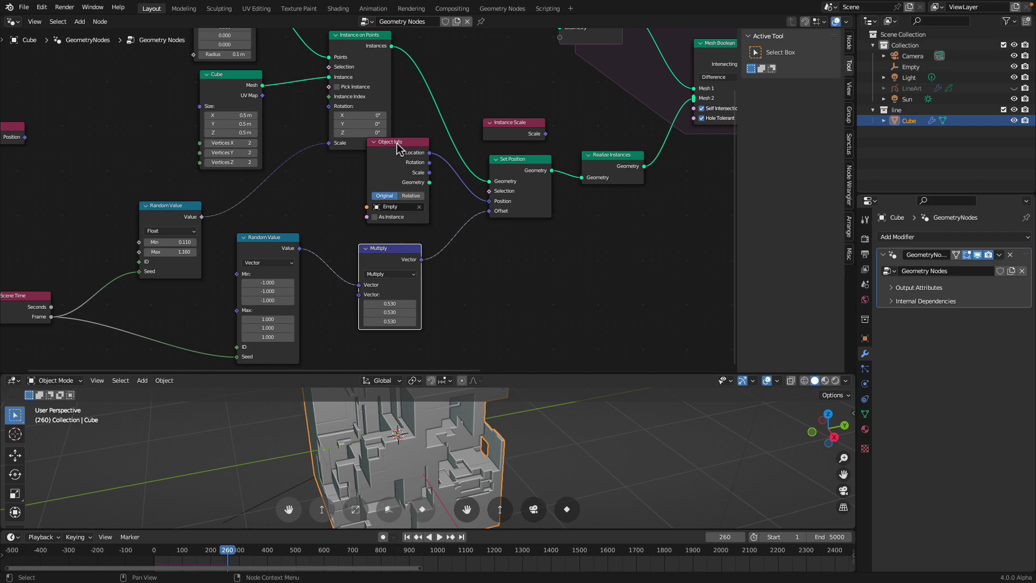
{"action": "left_click_drag", "start_coordinate": [400, 146], "coordinate": [398, 158]}
{"action": "scroll", "coordinate": [400, 178], "scroll_direction": "up", "scroll_amount": 2}
{"action": "middle_click_drag", "start_coordinate": [400, 173], "coordinate": [424, 165]}
{"action": "left_click_drag", "start_coordinate": [395, 147], "coordinate": [402, 152]}
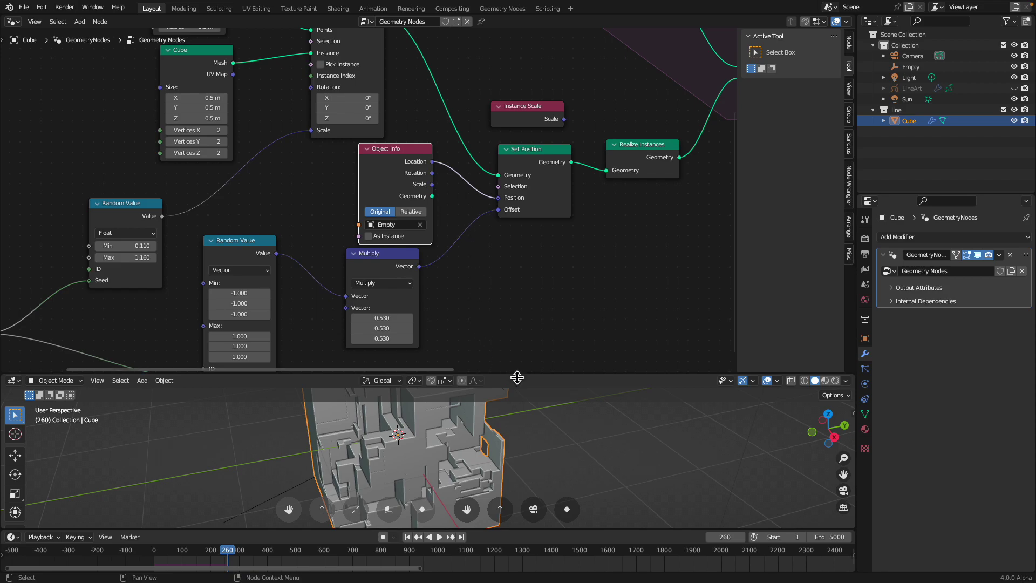
Step: Enlarge the 3D viewport area and bring the whole carved cube and the Points nodes into view
{"action": "left_click_drag", "start_coordinate": [527, 377], "coordinate": [526, 317]}
{"action": "mouse_move", "coordinate": [458, 397]}
{"action": "middle_mouse_down"}
{"action": "mouse_move", "coordinate": [483, 400]}
{"action": "mouse_move", "coordinate": [473, 401]}
{"action": "middle_mouse_up"}
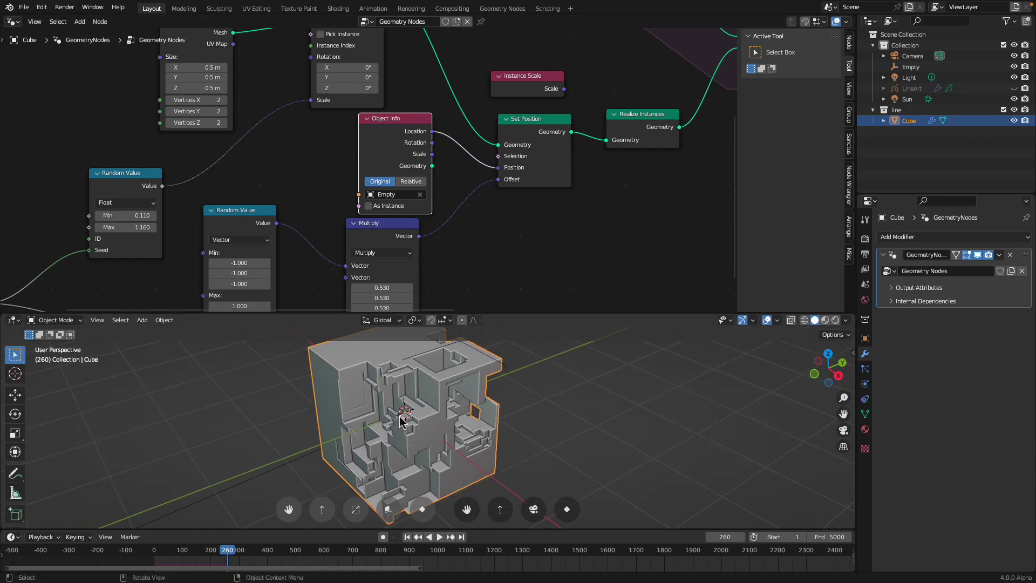
{"action": "middle_click_drag", "start_coordinate": [361, 146], "coordinate": [365, 219]}
{"action": "scroll", "coordinate": [270, 168], "scroll_direction": "down", "scroll_amount": 2}
{"action": "middle_click_drag", "start_coordinate": [270, 168], "coordinate": [276, 229]}
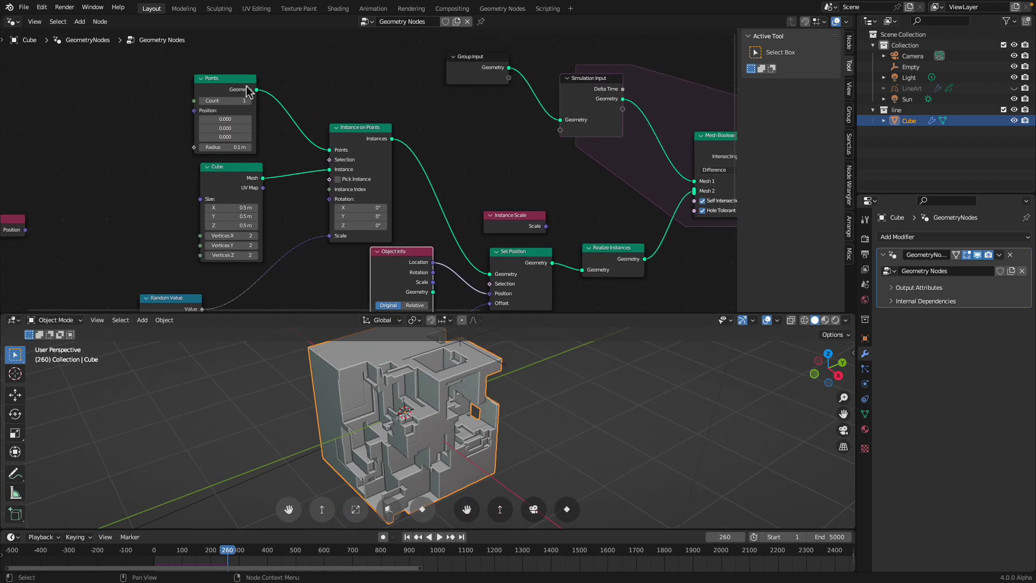
Step: Move the Instance on Points node slightly up and nudge Realize Instances beside Set Position
{"action": "left_click_drag", "start_coordinate": [366, 138], "coordinate": [361, 114]}
{"action": "scroll", "coordinate": [360, 114], "scroll_direction": "down", "scroll_amount": 1}
{"action": "middle_click_drag", "start_coordinate": [340, 123], "coordinate": [266, 83]}
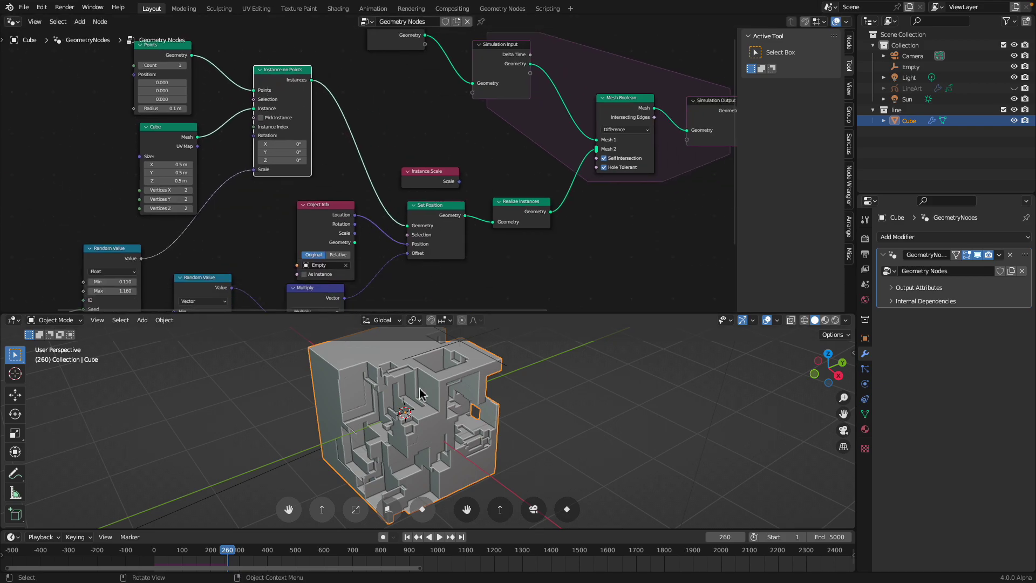
{"action": "middle_click_drag", "start_coordinate": [461, 413], "coordinate": [433, 414]}
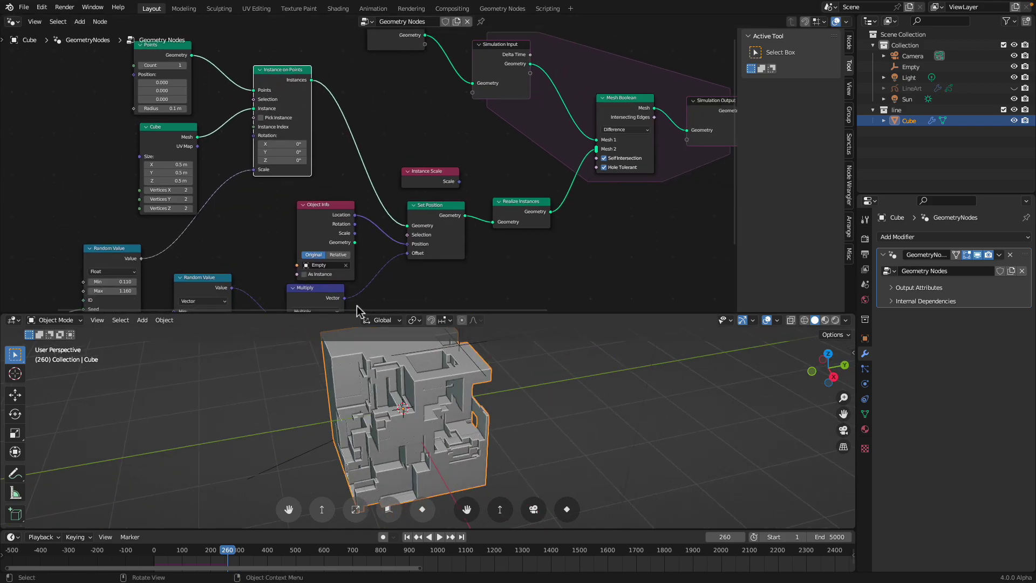
{"action": "middle_click_drag", "start_coordinate": [462, 208], "coordinate": [434, 205]}
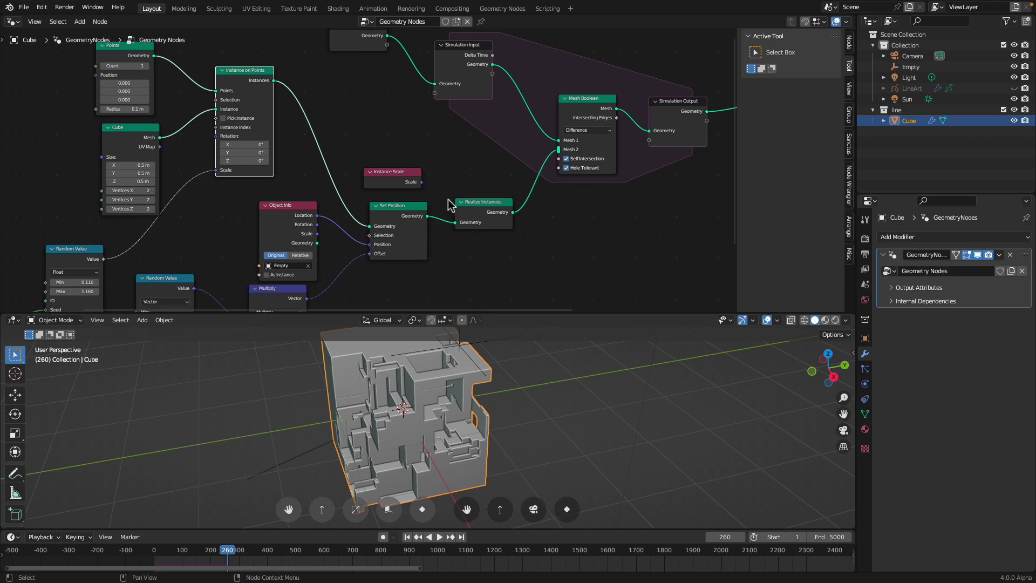
{"action": "left_click_drag", "start_coordinate": [476, 217], "coordinate": [478, 215]}
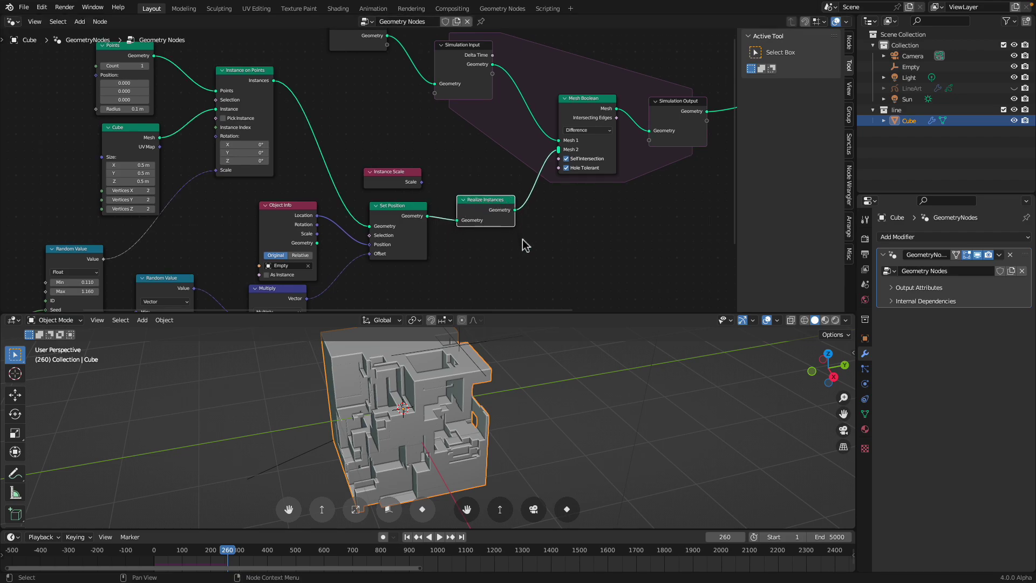
Step: Nudge the Mesh Boolean node slightly upward inside the simulation zone
{"action": "middle_click_drag", "start_coordinate": [482, 387], "coordinate": [512, 363]}
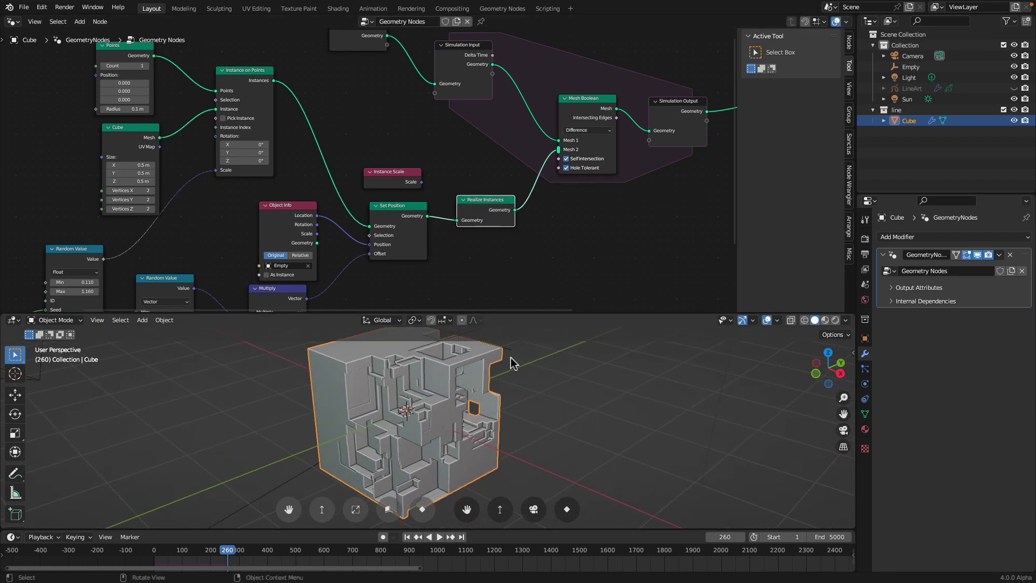
{"action": "scroll", "coordinate": [458, 223], "scroll_direction": "up", "scroll_amount": 1}
{"action": "middle_click_drag", "start_coordinate": [492, 234], "coordinate": [440, 264]}
{"action": "scroll", "coordinate": [453, 232], "scroll_direction": "up", "scroll_amount": 2}
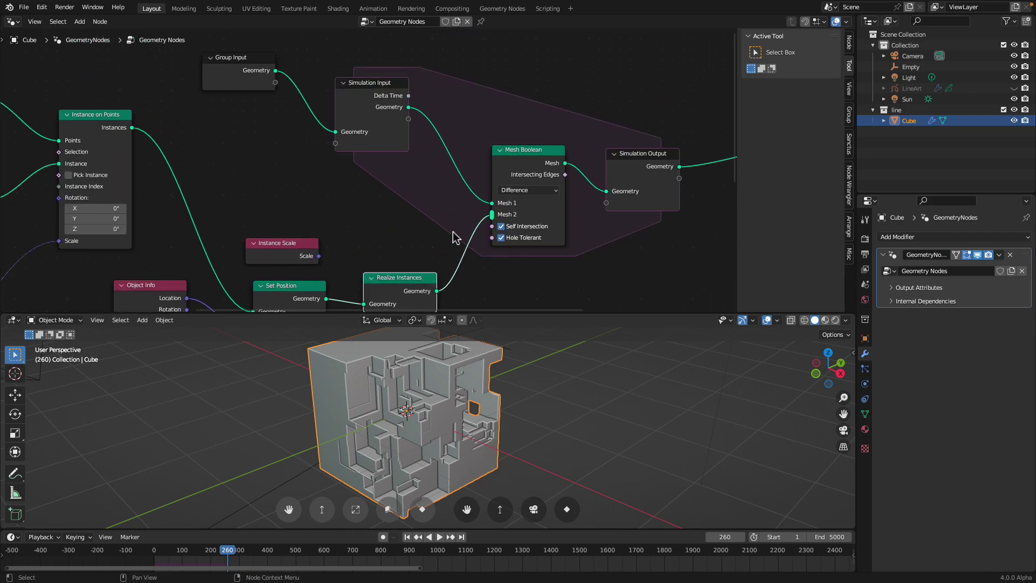
{"action": "left_click_drag", "start_coordinate": [529, 152], "coordinate": [528, 145]}
Step: Examine the node flow from Group Input through the simulation zone and Set Material to Group Output
{"action": "scroll", "coordinate": [528, 145], "scroll_direction": "down", "scroll_amount": 2}
{"action": "middle_click_drag", "start_coordinate": [525, 149], "coordinate": [420, 150]}
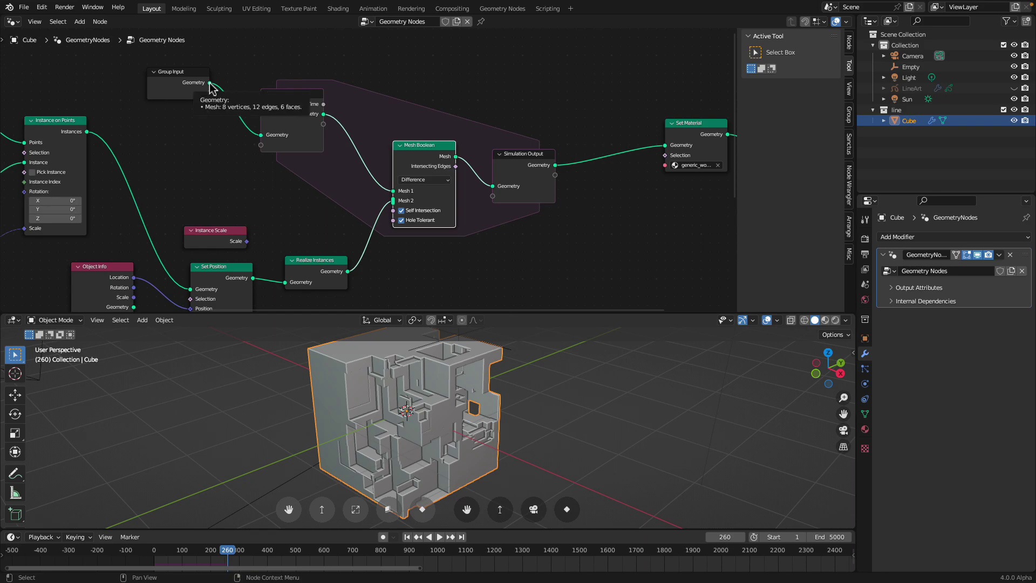
{"action": "middle_click_drag", "start_coordinate": [414, 135], "coordinate": [346, 121]}
{"action": "scroll", "coordinate": [435, 132], "scroll_direction": "down", "scroll_amount": 2}
{"action": "middle_click_drag", "start_coordinate": [494, 217], "coordinate": [469, 198]}
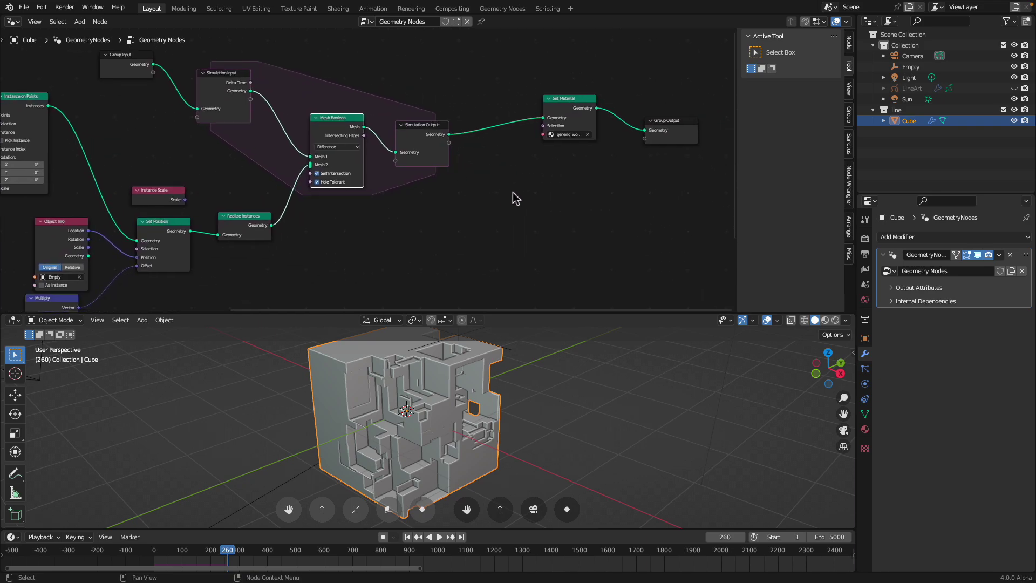
{"action": "middle_click_drag", "start_coordinate": [324, 169], "coordinate": [442, 146]}
{"action": "middle_click_drag", "start_coordinate": [356, 206], "coordinate": [507, 182]}
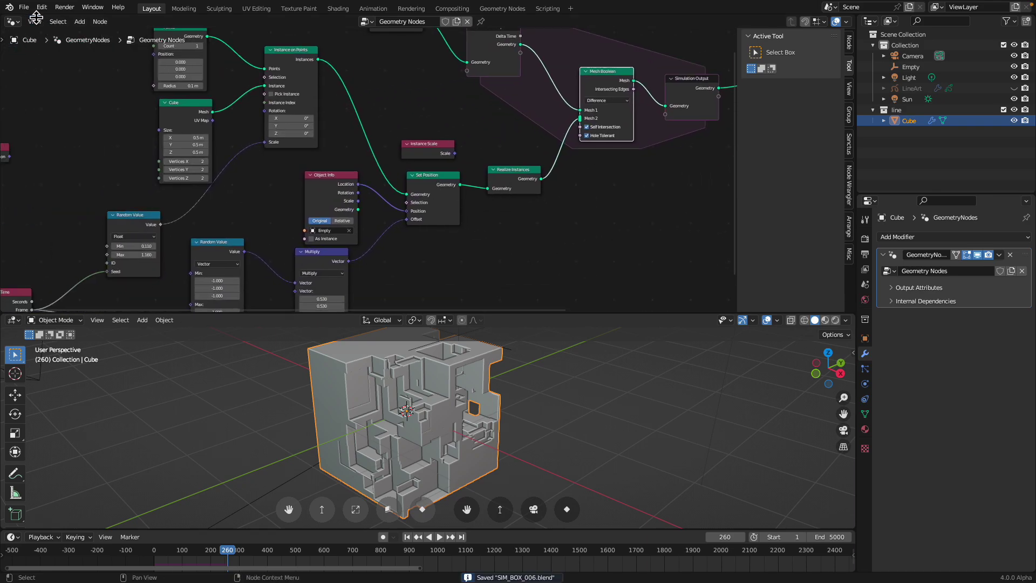
Step: Save the project as a new incremented file named SIM_BOX_007.blend
{"action": "left_click", "coordinate": [24, 7]}
{"action": "left_click", "coordinate": [61, 98]}
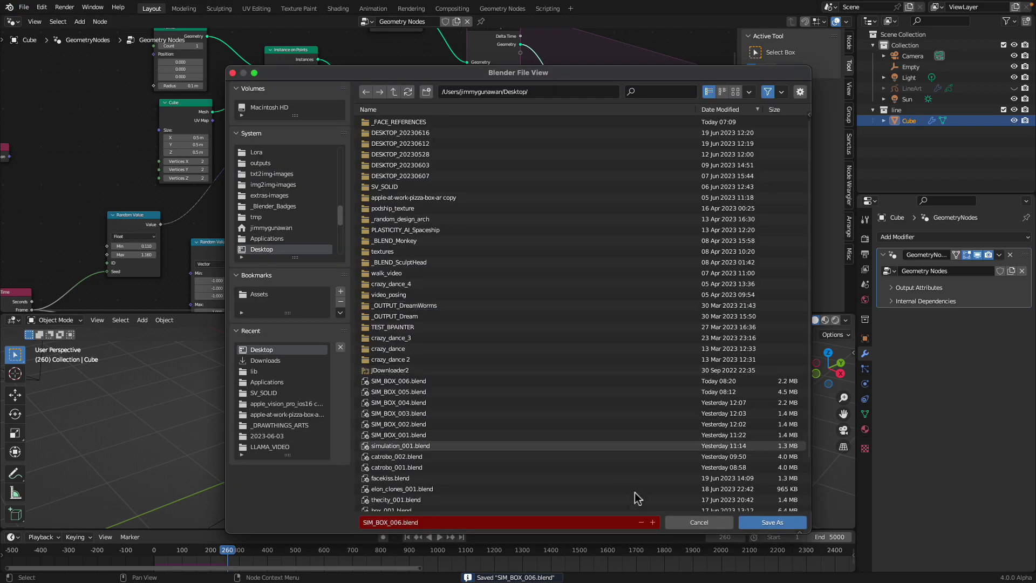
{"action": "left_click", "coordinate": [651, 522]}
{"action": "left_click", "coordinate": [773, 522]}
Step: Set the Count of the Points node to 5
{"action": "scroll", "coordinate": [428, 231], "scroll_direction": "up", "scroll_amount": 5}
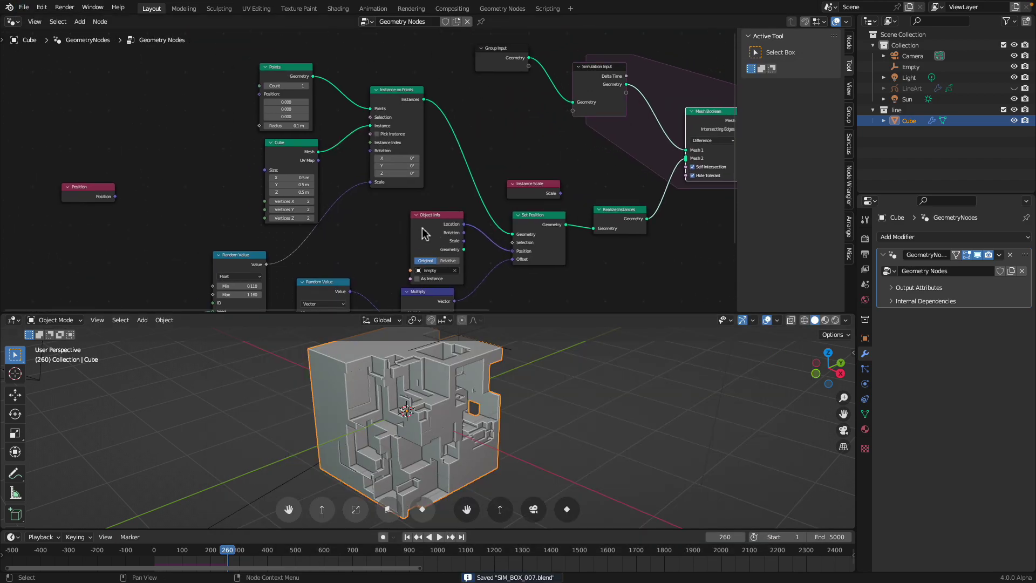
{"action": "left_click_drag", "start_coordinate": [238, 67], "coordinate": [240, 64]}
{"action": "left_click_drag", "start_coordinate": [239, 90], "coordinate": [241, 90]}
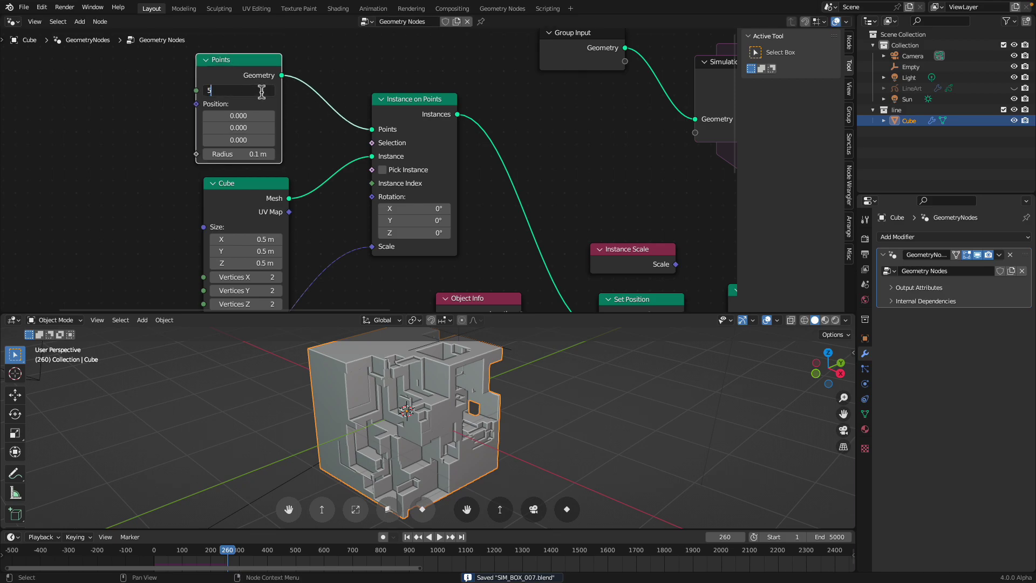
{"action": "key", "text": "Return"}
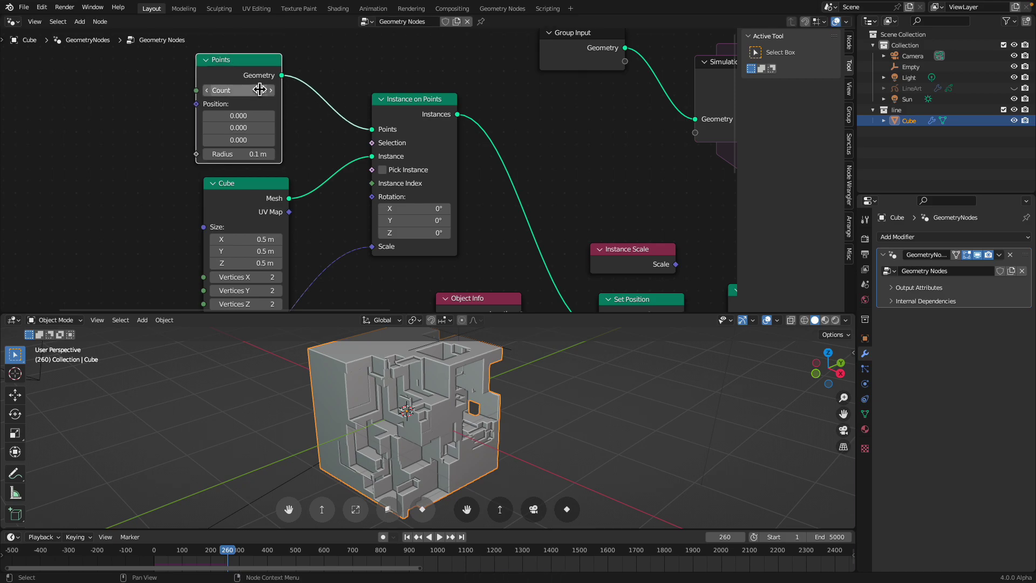
Step: Return the simulation to frame 1 and clear the Cube's location
{"action": "left_click", "coordinate": [407, 536]}
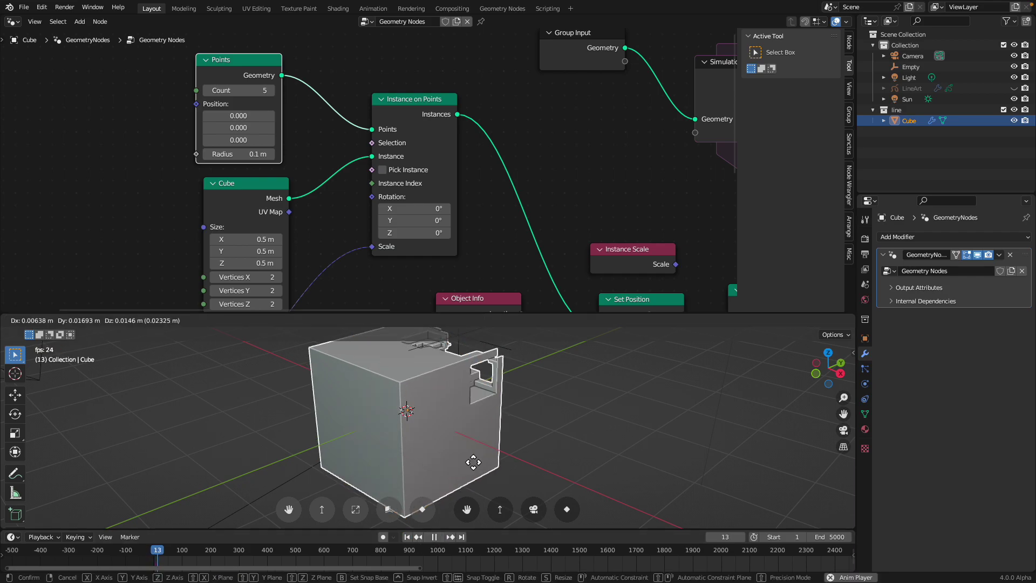
{"action": "key", "text": "Escape"}
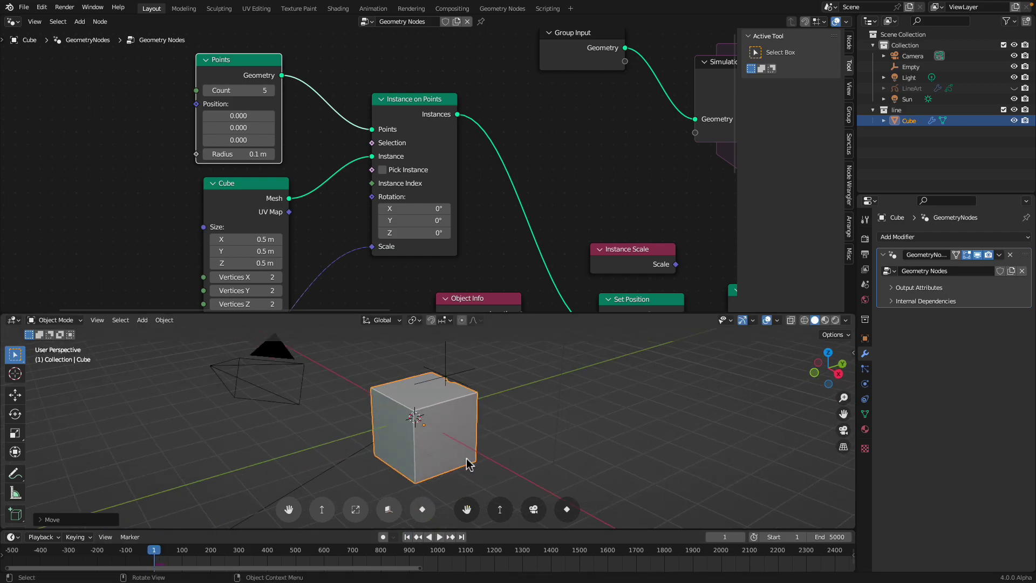
{"action": "key", "text": "alt+g"}
Step: Select the Empty at the cube's top face and enlarge the 3D viewport area
{"action": "left_click", "coordinate": [462, 377]}
{"action": "middle_click_drag", "start_coordinate": [462, 376], "coordinate": [429, 387]}
{"action": "scroll", "coordinate": [429, 388], "scroll_direction": "up", "scroll_amount": 2}
{"action": "scroll", "coordinate": [449, 394], "scroll_direction": "down", "scroll_amount": 2}
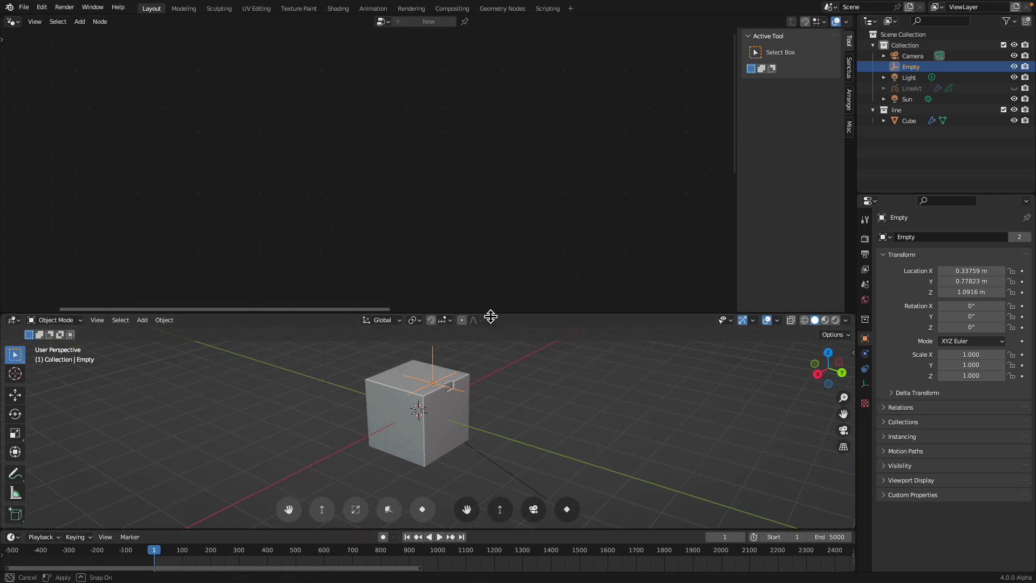
{"action": "left_click_drag", "start_coordinate": [490, 316], "coordinate": [492, 244]}
Step: Play the simulation and move the Empty repeatedly around the cube to carve it from several sides
{"action": "key", "text": "space"}
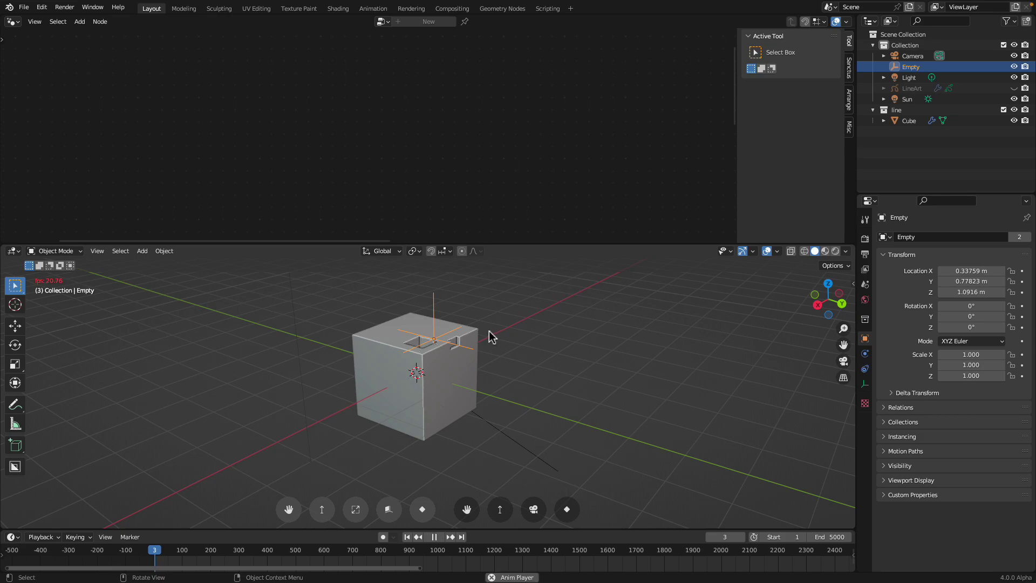
{"action": "key", "text": "g"}
{"action": "left_click", "coordinate": [498, 369]}
{"action": "key", "text": "g"}
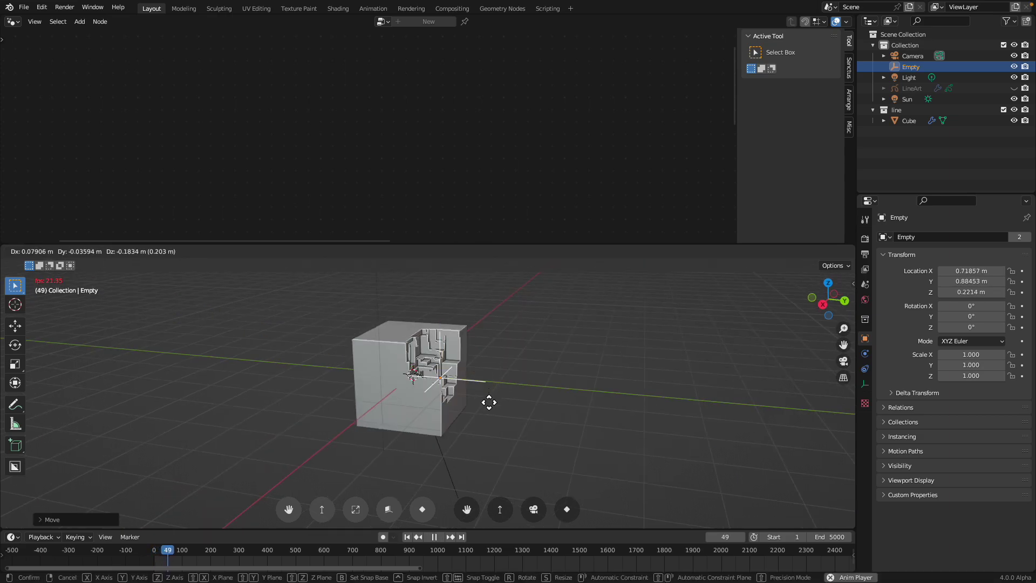
{"action": "left_click", "coordinate": [464, 434]}
{"action": "key", "text": "g"}
{"action": "left_click", "coordinate": [397, 422]}
{"action": "middle_click_drag", "start_coordinate": [397, 422], "coordinate": [505, 412]}
{"action": "key", "text": "g"}
{"action": "left_click", "coordinate": [388, 406]}
{"action": "key", "text": "g"}
{"action": "left_click", "coordinate": [421, 380]}
{"action": "key", "text": "g"}
{"action": "left_click", "coordinate": [419, 378]}
{"action": "key", "text": "g"}
{"action": "left_click", "coordinate": [424, 416]}
{"action": "key", "text": "g"}
{"action": "left_click", "coordinate": [507, 416]}
{"action": "key", "text": "g"}
{"action": "left_click", "coordinate": [492, 426]}
{"action": "key", "text": "g"}
{"action": "left_click", "coordinate": [453, 421]}
{"action": "key", "text": "g"}
{"action": "left_click", "coordinate": [446, 421]}
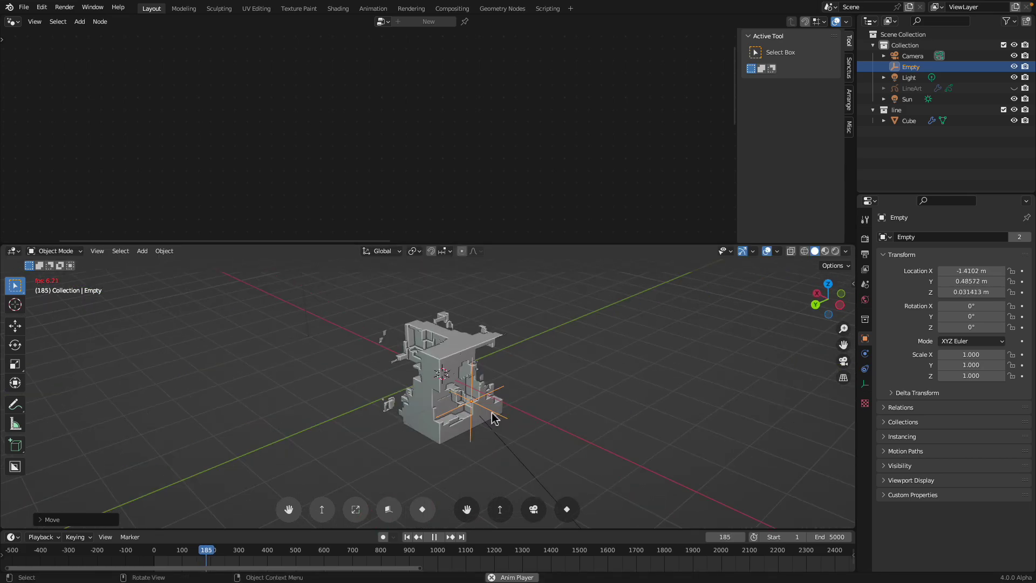
Step: Stop playback and select the carved cube to show its node tree
{"action": "key", "text": "space"}
{"action": "scroll", "coordinate": [497, 423], "scroll_direction": "up", "scroll_amount": 3}
{"action": "left_click", "coordinate": [499, 424]}
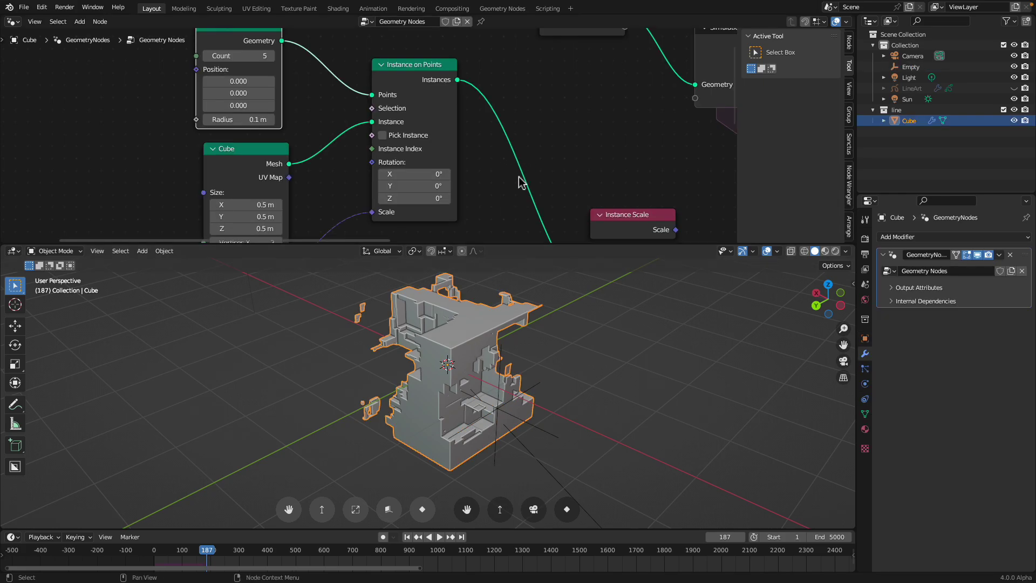
Step: Set the Mesh Boolean node's operation to Union
{"action": "middle_click_drag", "start_coordinate": [432, 367], "coordinate": [410, 362]}
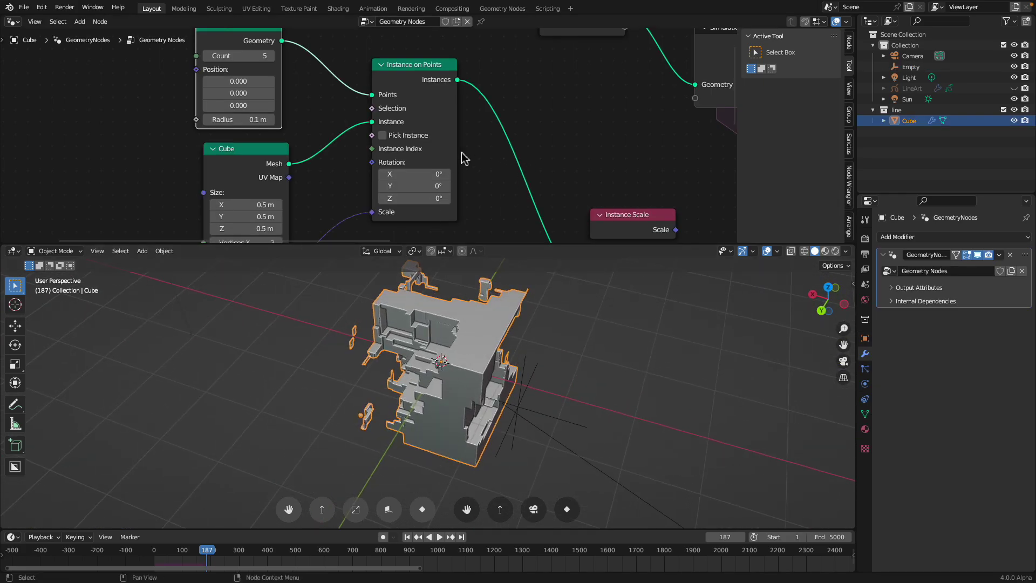
{"action": "scroll", "coordinate": [462, 158], "scroll_direction": "down", "scroll_amount": 2}
{"action": "middle_click_drag", "start_coordinate": [459, 141], "coordinate": [241, 167]}
{"action": "middle_click_drag", "start_coordinate": [516, 142], "coordinate": [294, 110]}
{"action": "scroll", "coordinate": [401, 141], "scroll_direction": "up", "scroll_amount": 2}
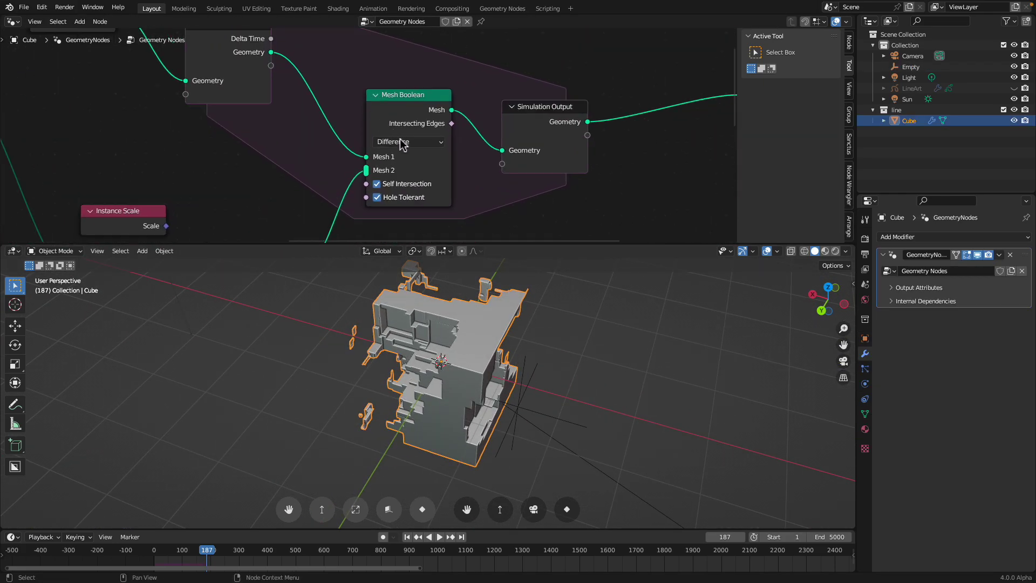
{"action": "left_click", "coordinate": [403, 143]}
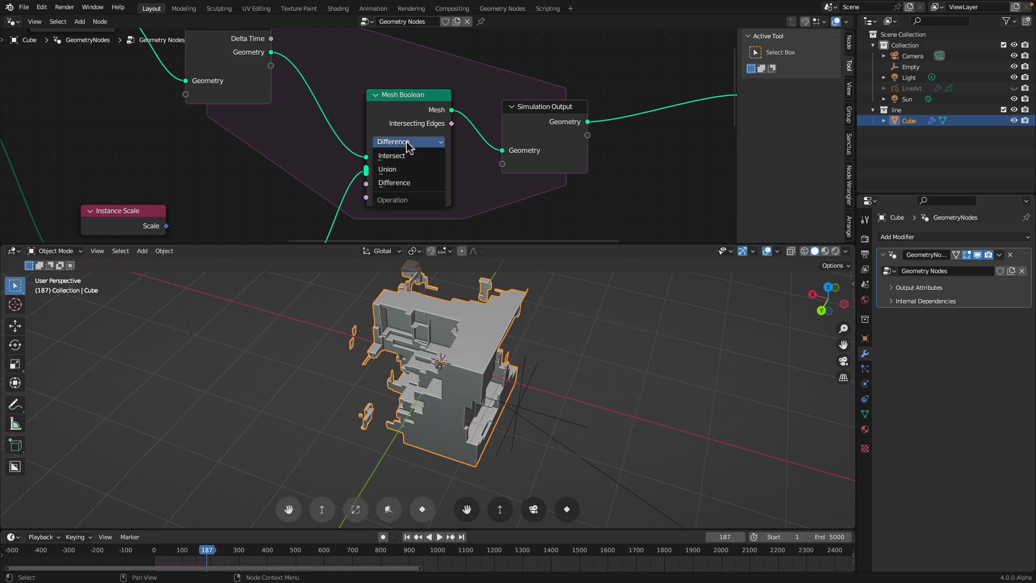
{"action": "left_click", "coordinate": [405, 170]}
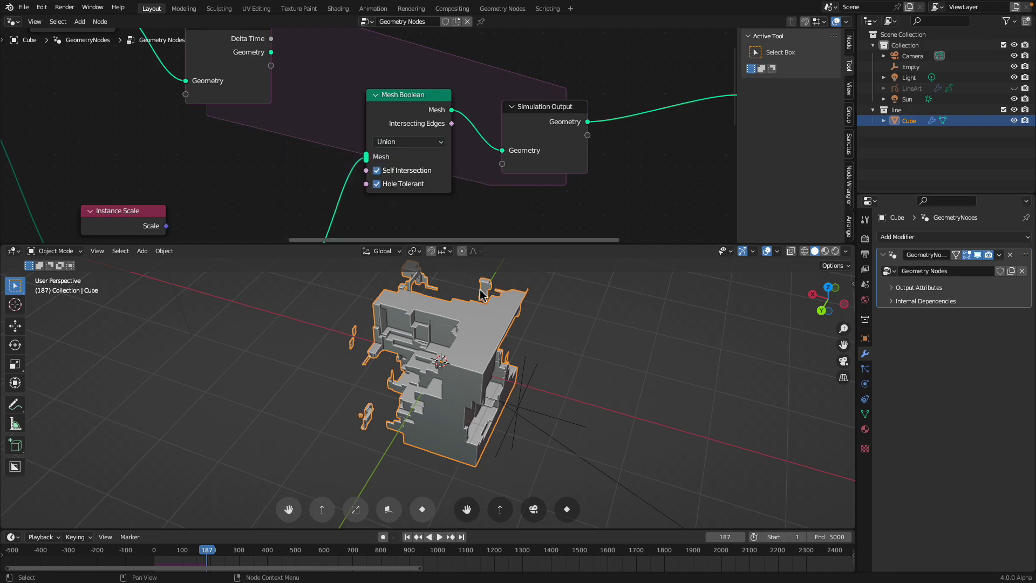
Step: Reconnect the Simulation Input's Geometry output to the Mesh Boolean node's Mesh input
{"action": "middle_click_drag", "start_coordinate": [430, 225], "coordinate": [444, 229]}
{"action": "scroll", "coordinate": [323, 141], "scroll_direction": "down", "scroll_amount": 2}
{"action": "middle_click_drag", "start_coordinate": [299, 133], "coordinate": [354, 154]}
{"action": "left_click_drag", "start_coordinate": [430, 173], "coordinate": [441, 178]}
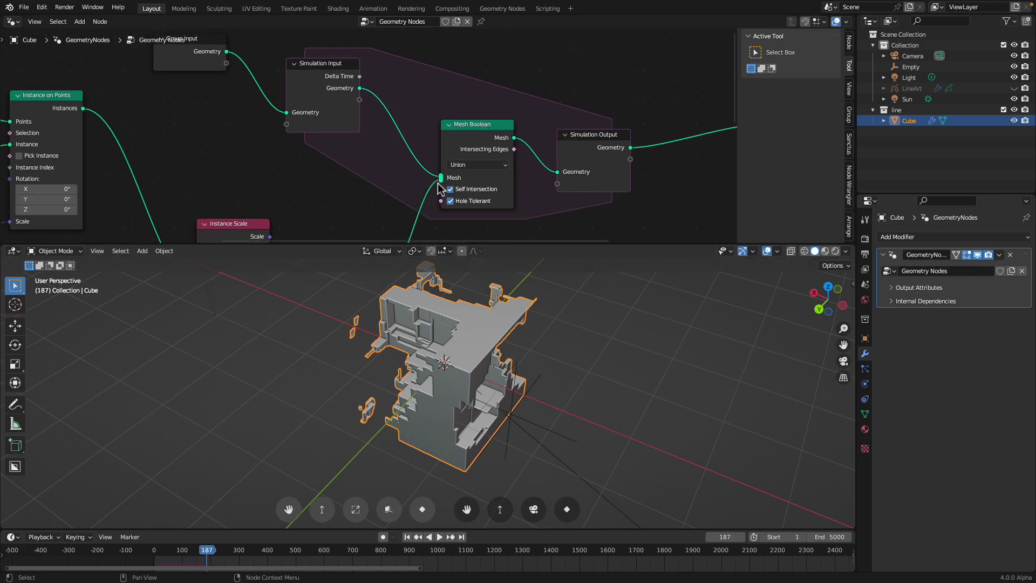
Step: Play the union simulation for a few frames and select the Empty
{"action": "middle_click_drag", "start_coordinate": [489, 410], "coordinate": [510, 418]}
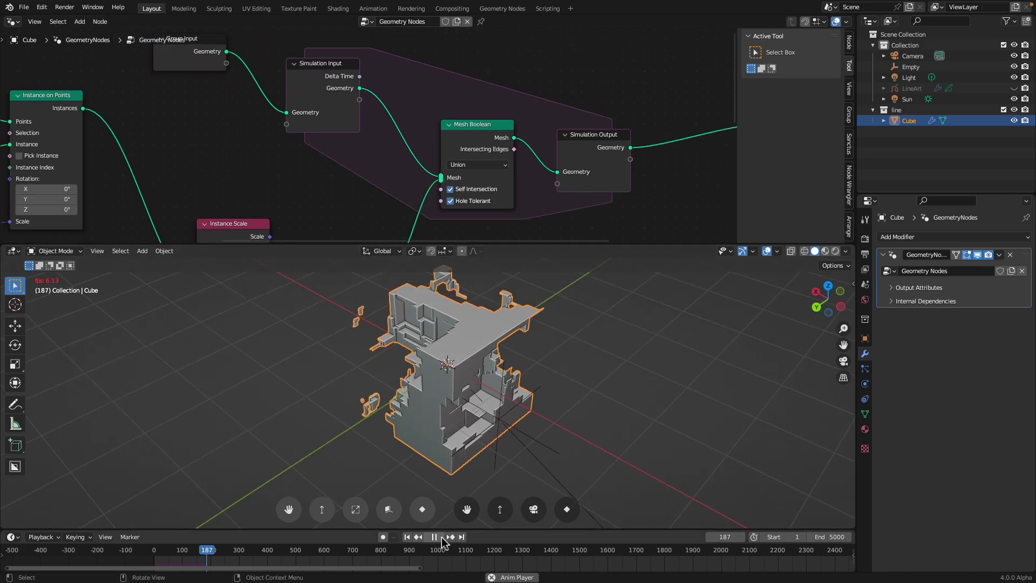
{"action": "left_click", "coordinate": [440, 537]}
{"action": "middle_click_drag", "start_coordinate": [509, 418], "coordinate": [432, 442]}
{"action": "left_click", "coordinate": [535, 406]}
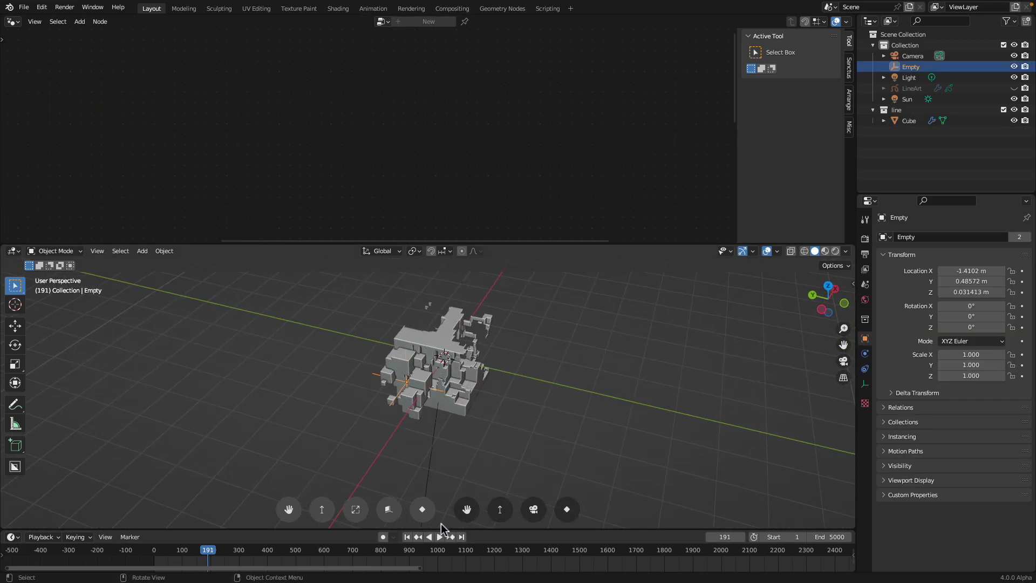
Step: Play the simulation, move the Empty repeatedly away from and around the carved cube to add cubes along its path, and stop playback
{"action": "left_click", "coordinate": [442, 537]}
{"action": "key", "text": "g"}
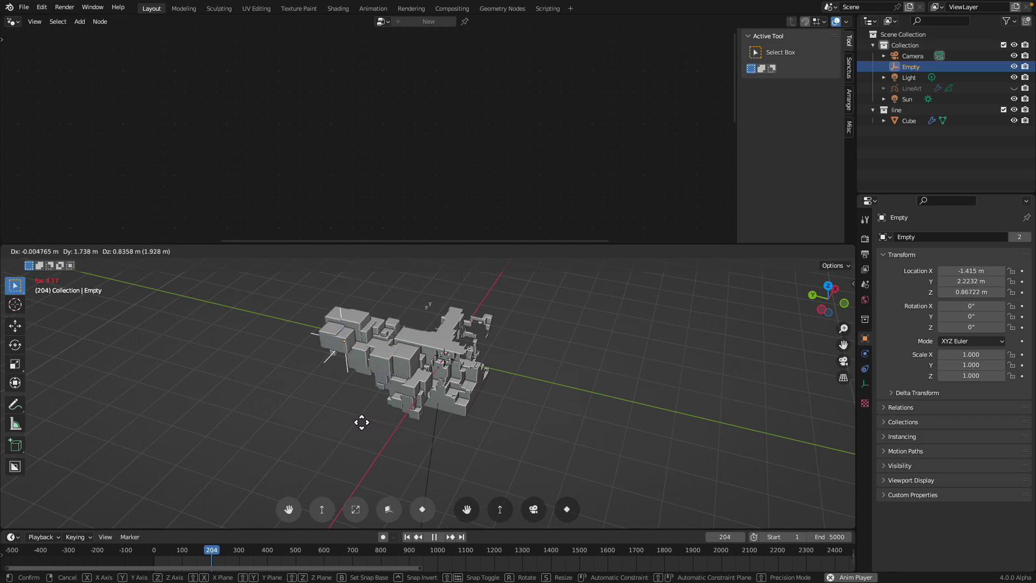
{"action": "left_click", "coordinate": [312, 450]}
{"action": "key", "text": "g"}
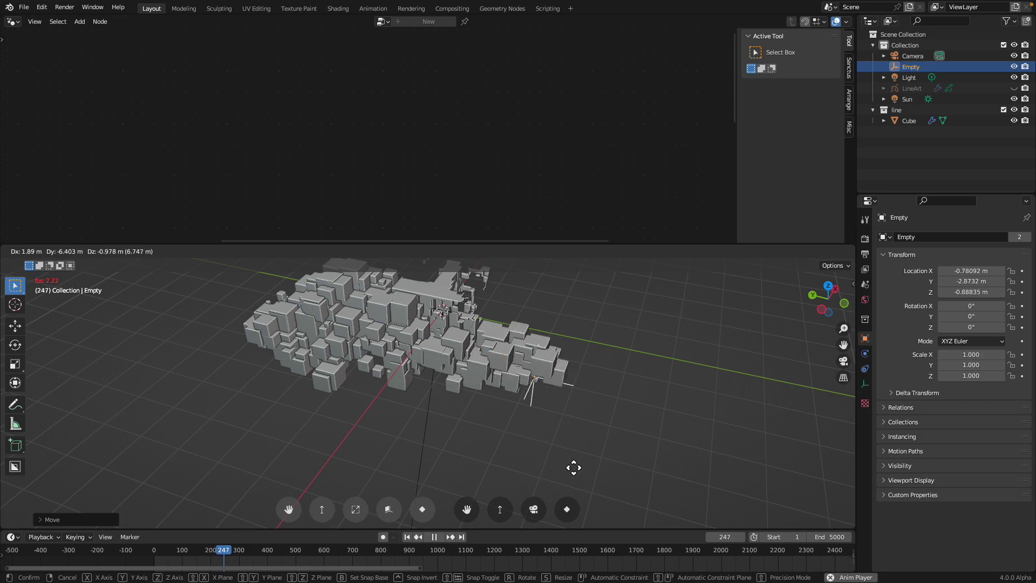
{"action": "left_click", "coordinate": [568, 411]}
{"action": "middle_click_drag", "start_coordinate": [535, 423], "coordinate": [504, 436]}
{"action": "key", "text": "g"}
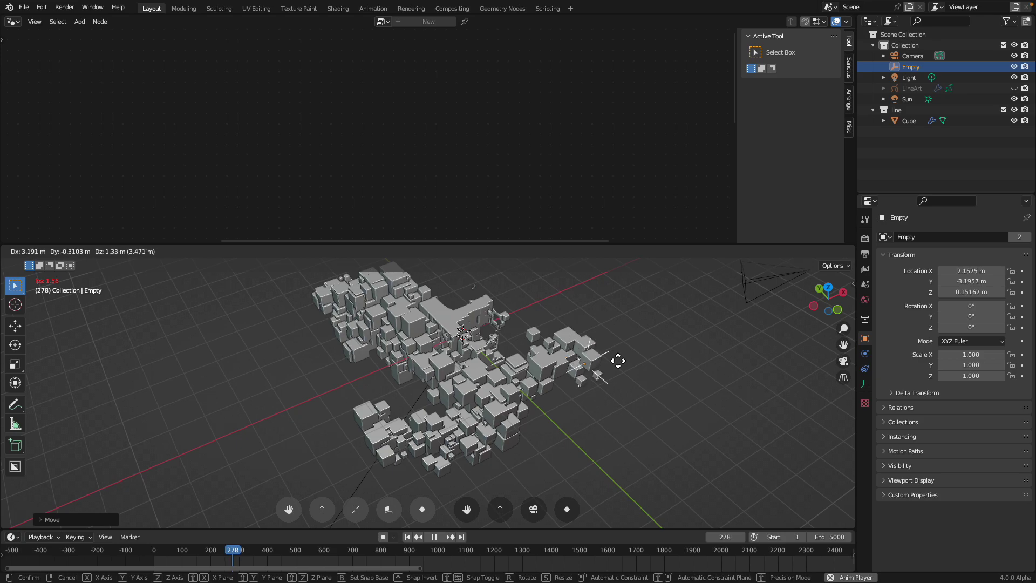
{"action": "left_click", "coordinate": [555, 394]}
{"action": "key", "text": "space"}
{"action": "middle_click_drag", "start_coordinate": [555, 394], "coordinate": [426, 358]}
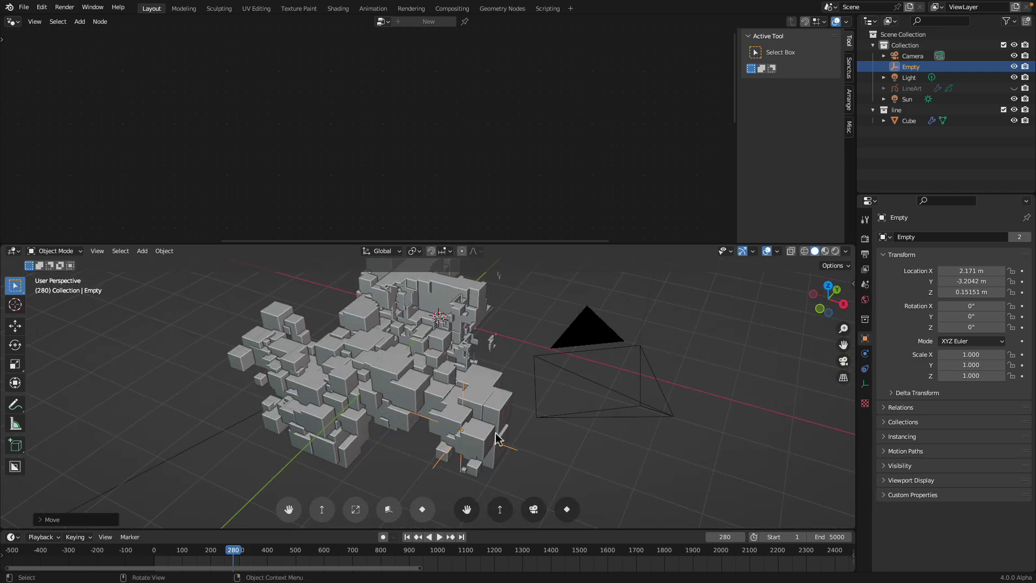
{"action": "middle_click_drag", "start_coordinate": [497, 438], "coordinate": [636, 407]}
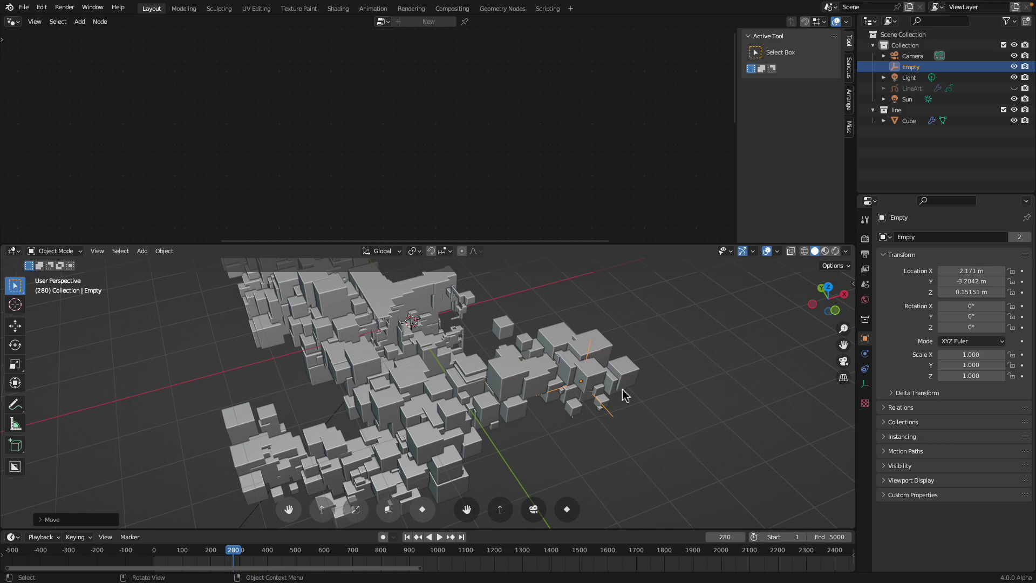
Step: Run the simulation a few frames more with the Empty held in place, and stop playback
{"action": "left_click", "coordinate": [568, 326]}
{"action": "middle_click_drag", "start_coordinate": [568, 326], "coordinate": [522, 384]}
{"action": "left_click", "coordinate": [541, 405]}
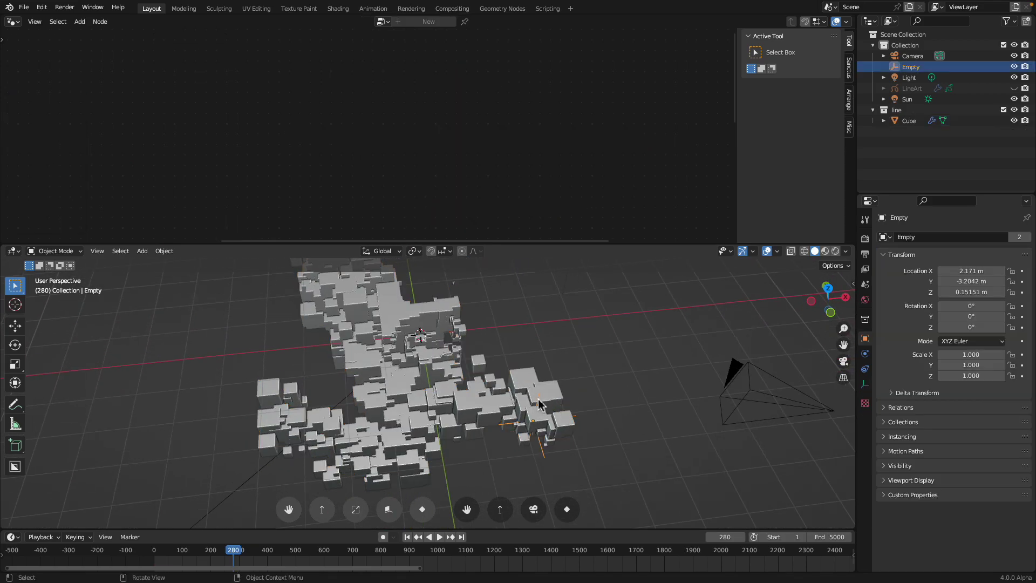
{"action": "left_click", "coordinate": [439, 537]}
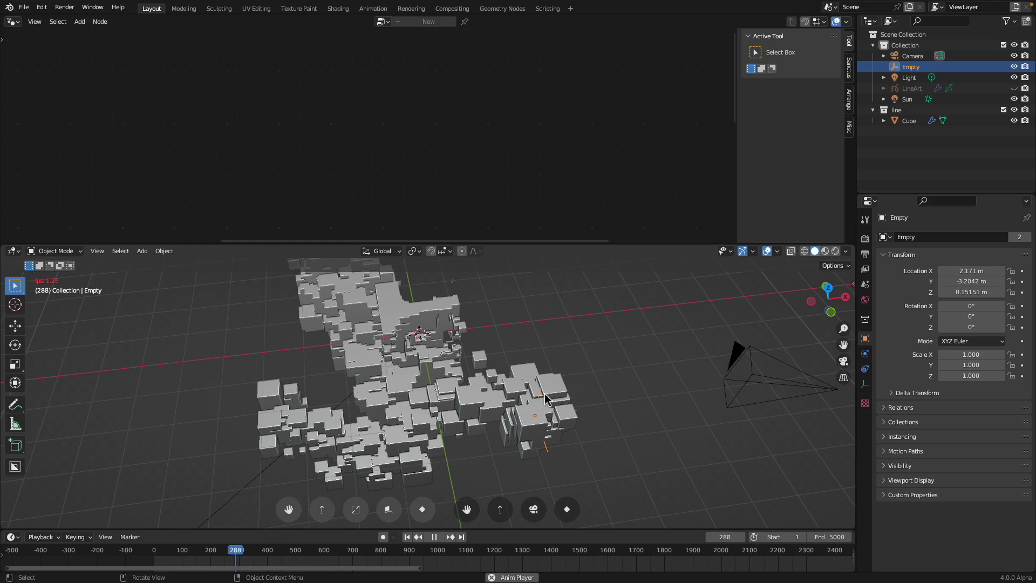
{"action": "left_click", "coordinate": [436, 537]}
{"action": "middle_click_drag", "start_coordinate": [491, 475], "coordinate": [408, 422]}
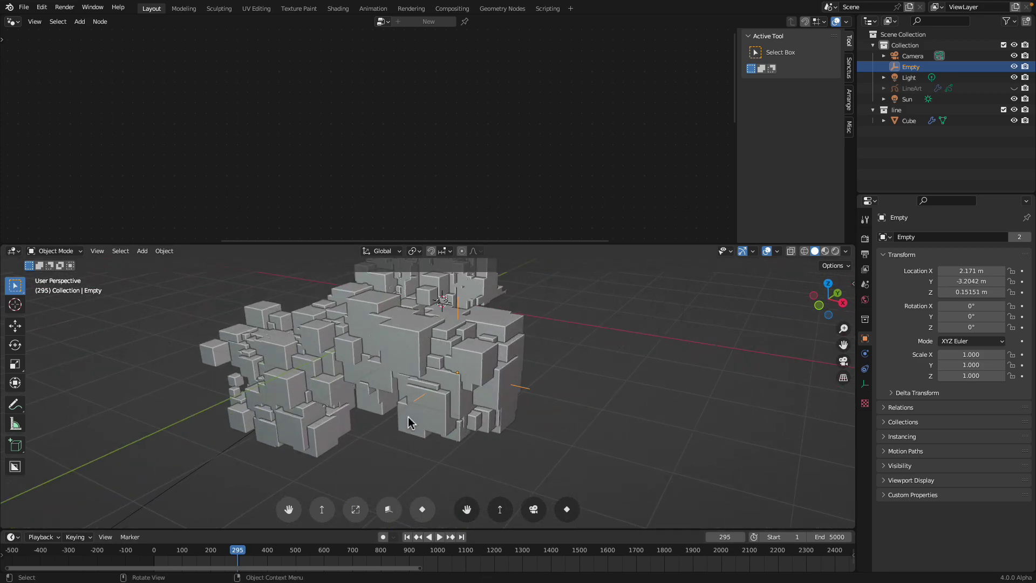
{"action": "middle_click_drag", "start_coordinate": [476, 292], "coordinate": [482, 337]}
Step: Select the generated mesh and set the Float Random Value node's Min to 0.2 and Max to 1
{"action": "left_click", "coordinate": [431, 328]}
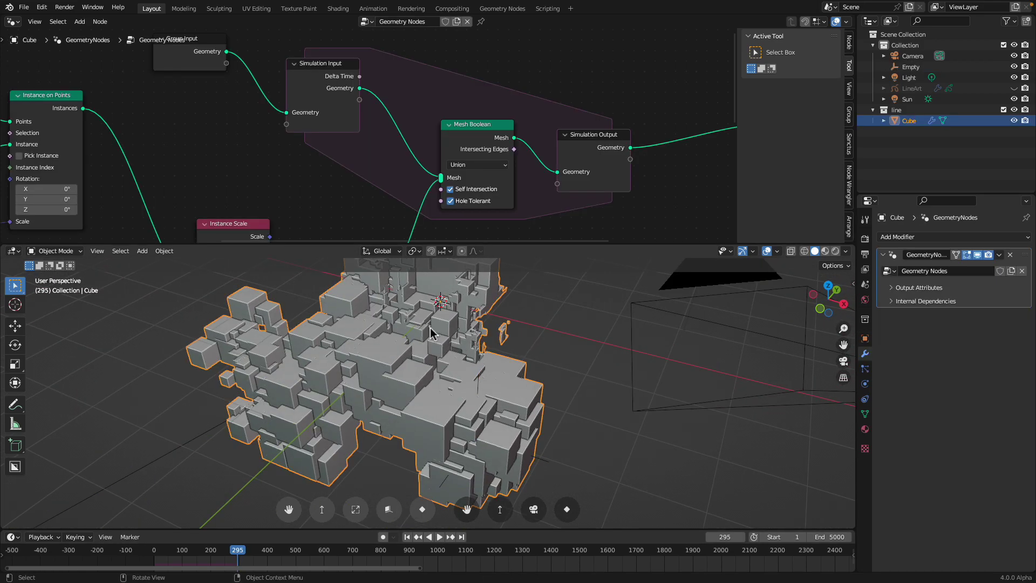
{"action": "scroll", "coordinate": [481, 359], "scroll_direction": "down", "scroll_amount": 2}
{"action": "middle_click_drag", "start_coordinate": [302, 122], "coordinate": [449, 90]}
{"action": "middle_click_drag", "start_coordinate": [201, 167], "coordinate": [418, 120]}
{"action": "scroll", "coordinate": [377, 150], "scroll_direction": "up", "scroll_amount": 2}
{"action": "scroll", "coordinate": [373, 150], "scroll_direction": "down", "scroll_amount": 2}
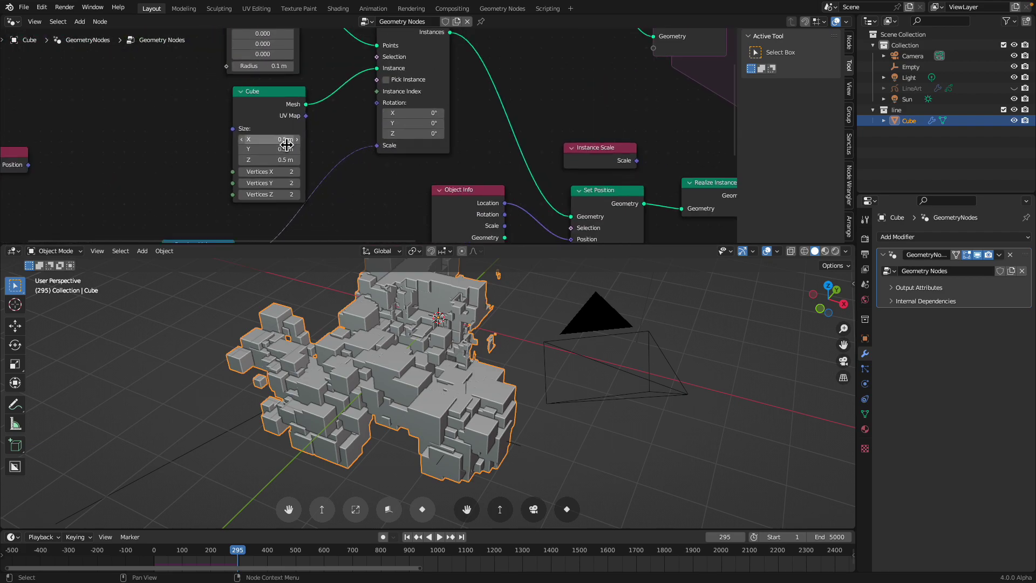
{"action": "middle_click_drag", "start_coordinate": [285, 143], "coordinate": [405, 69]}
{"action": "middle_click_drag", "start_coordinate": [353, 186], "coordinate": [347, 144]}
{"action": "scroll", "coordinate": [342, 144], "scroll_direction": "up", "scroll_amount": 3}
{"action": "scroll", "coordinate": [335, 143], "scroll_direction": "up", "scroll_amount": 1}
{"action": "scroll", "coordinate": [324, 149], "scroll_direction": "down", "scroll_amount": 1, "text": "shift"}
{"action": "left_click", "coordinate": [304, 160]}
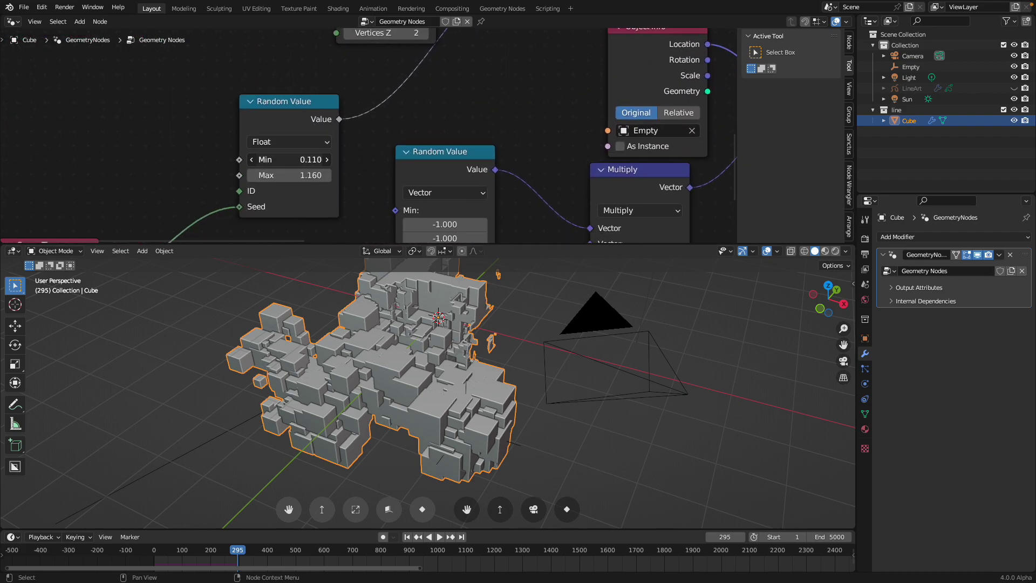
{"action": "type", "text": ".2"}
{"action": "key", "text": "Return"}
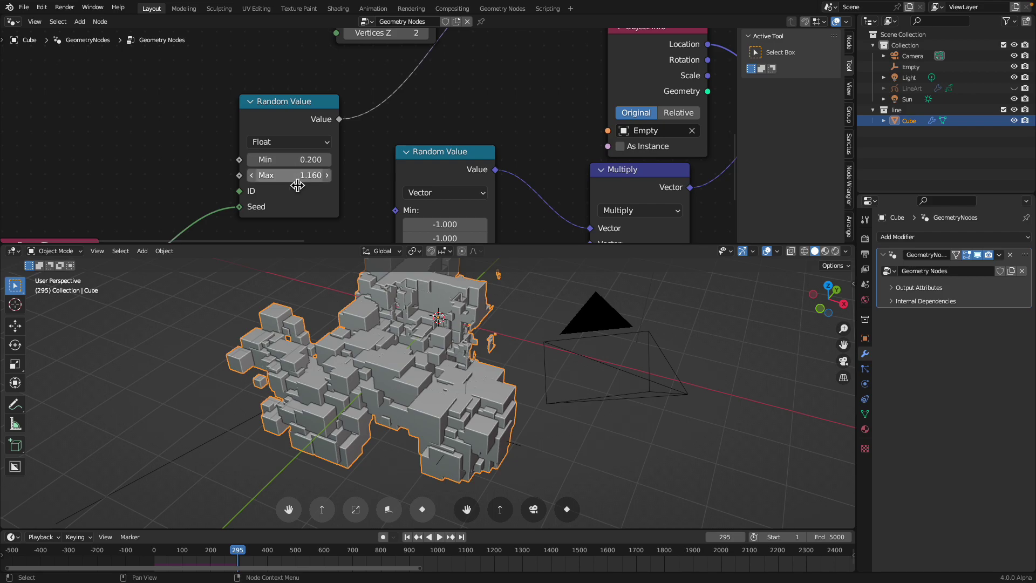
{"action": "left_click", "coordinate": [296, 175]}
{"action": "type", "text": "1"}
{"action": "key", "text": "Return"}
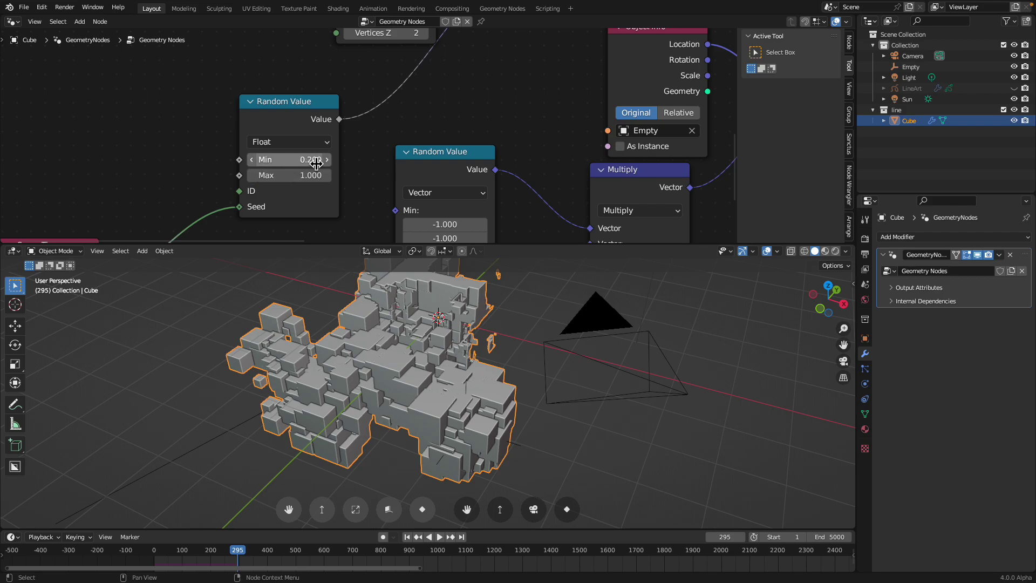
Step: Set the Points node's Count to 10
{"action": "scroll", "coordinate": [292, 108], "scroll_direction": "down", "scroll_amount": 2}
{"action": "middle_click_drag", "start_coordinate": [291, 93], "coordinate": [239, 202]}
{"action": "mouse_move", "coordinate": [259, 127]}
{"action": "middle_mouse_down"}
{"action": "mouse_move", "coordinate": [236, 169]}
{"action": "mouse_move", "coordinate": [244, 192]}
{"action": "middle_mouse_up"}
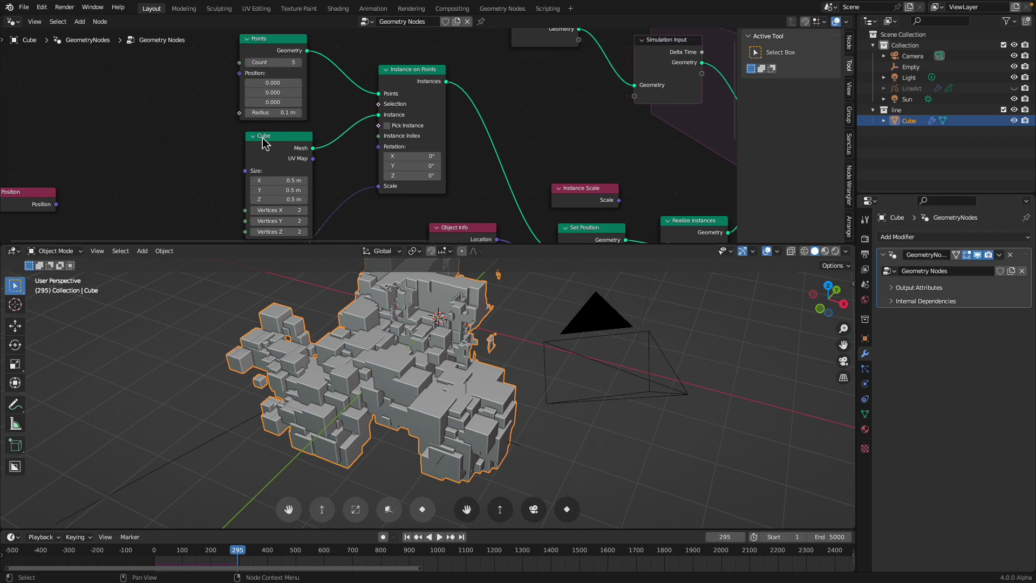
{"action": "left_click", "coordinate": [281, 64]}
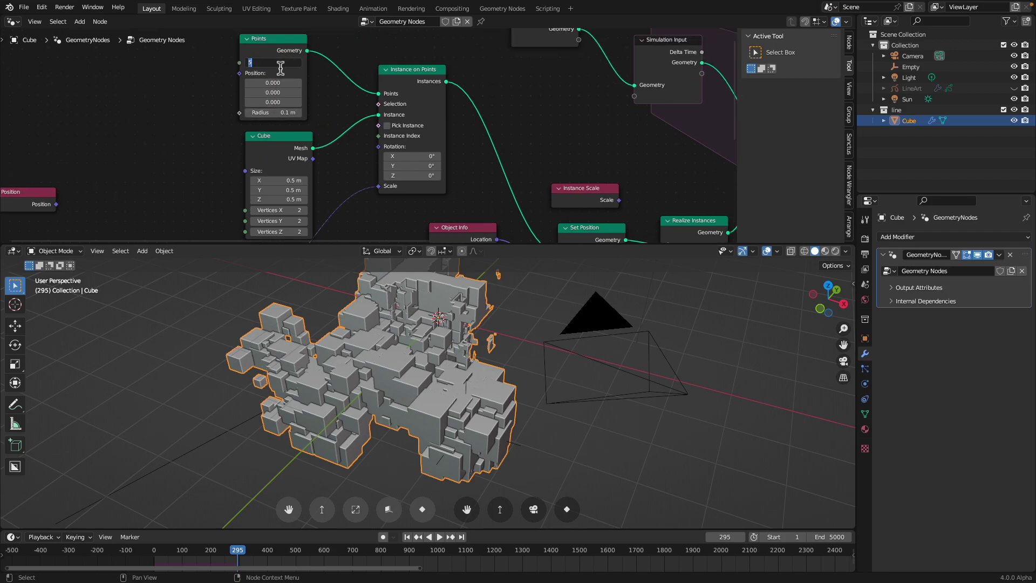
{"action": "type", "text": "10"}
{"action": "key", "text": "Return"}
{"action": "scroll", "coordinate": [278, 102], "scroll_direction": "down", "scroll_amount": 3}
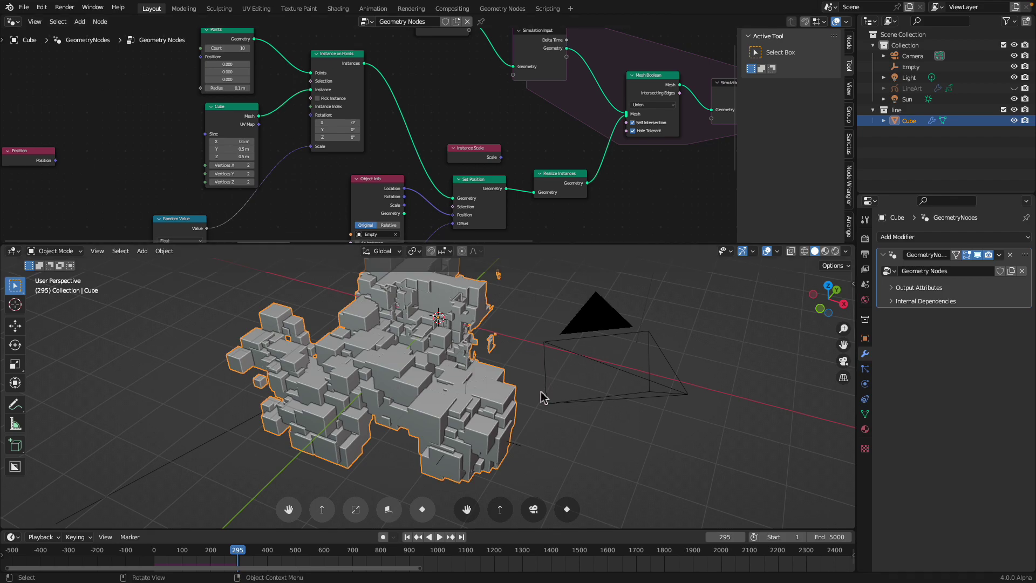
Step: Select the Empty and move it to about X 2.83 m, Y -1.69 m, Z 1.13 m
{"action": "middle_click_drag", "start_coordinate": [544, 397], "coordinate": [445, 409]}
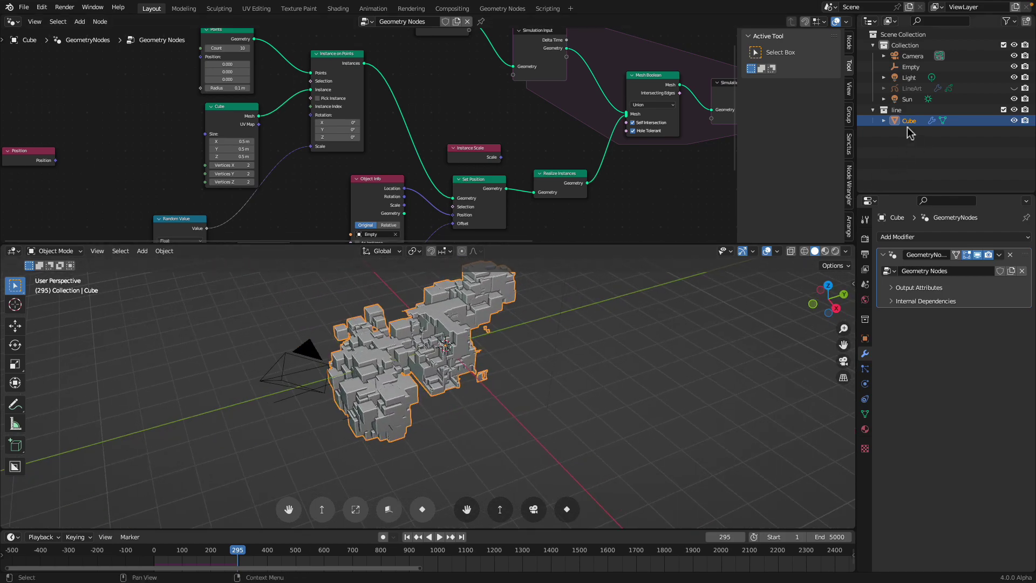
{"action": "left_click", "coordinate": [904, 68]}
{"action": "middle_click_drag", "start_coordinate": [512, 338], "coordinate": [488, 347]}
{"action": "key", "text": "g"}
{"action": "left_click", "coordinate": [512, 347]}
Step: Play the simulation, move the Empty outward to grow a new branch of cubes, and stop playback
{"action": "key", "text": "space"}
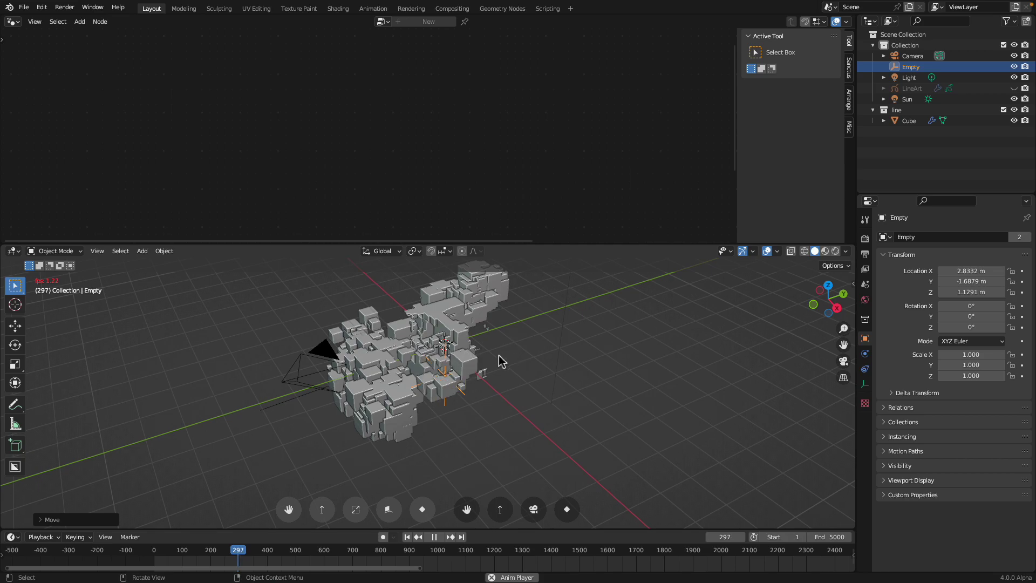
{"action": "key", "text": "g"}
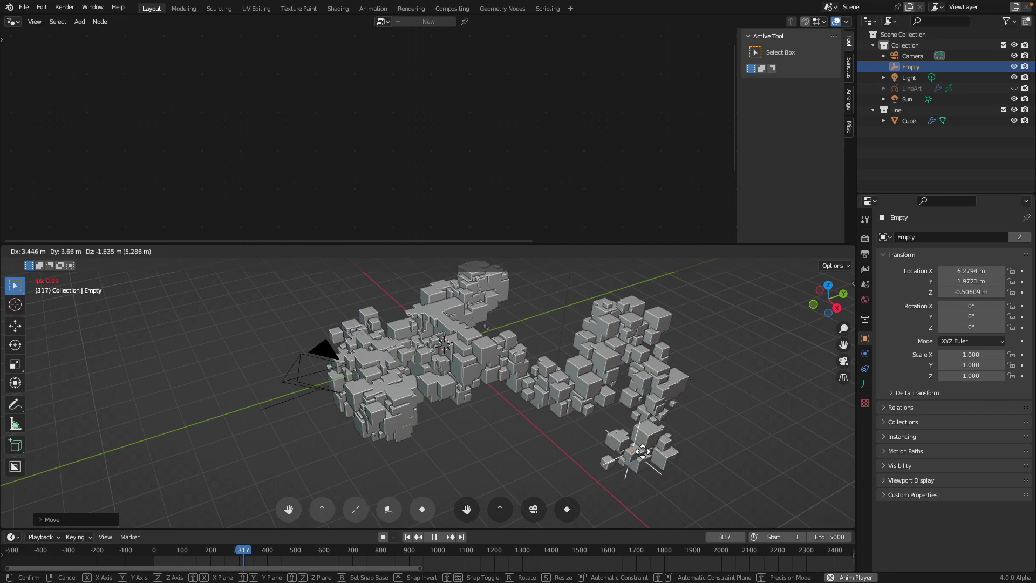
{"action": "left_click", "coordinate": [605, 426]}
{"action": "key", "text": "space"}
Step: Select the generated mesh and review the Mesh Boolean node's operation options and the surrounding nodes
{"action": "middle_click_drag", "start_coordinate": [561, 414], "coordinate": [486, 254]}
{"action": "left_click", "coordinate": [509, 331]}
{"action": "middle_click_drag", "start_coordinate": [470, 331], "coordinate": [515, 286]}
{"action": "left_click_drag", "start_coordinate": [536, 244], "coordinate": [537, 238]}
{"action": "scroll", "coordinate": [545, 206], "scroll_direction": "up", "scroll_amount": 4}
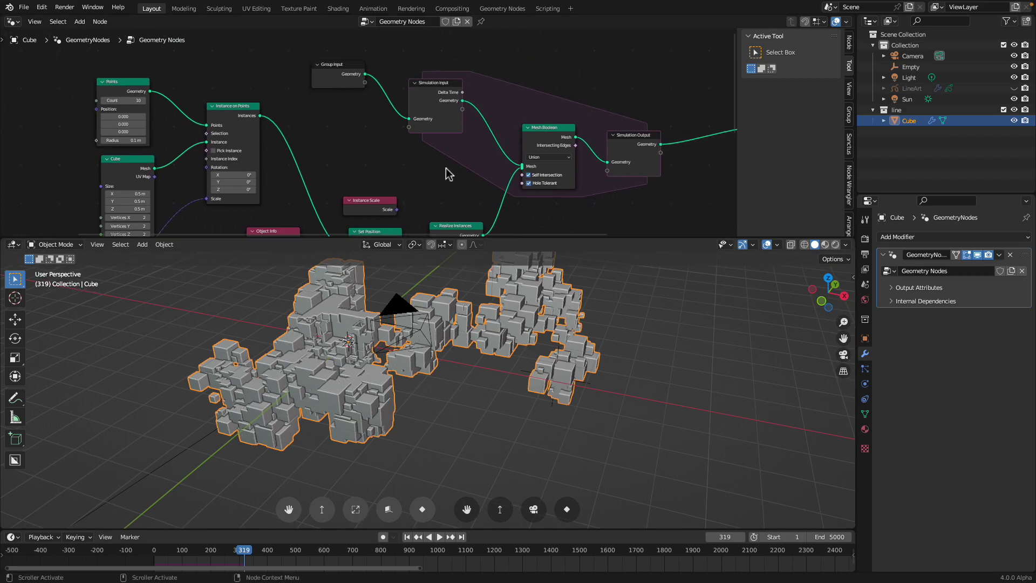
{"action": "left_click", "coordinate": [564, 137]}
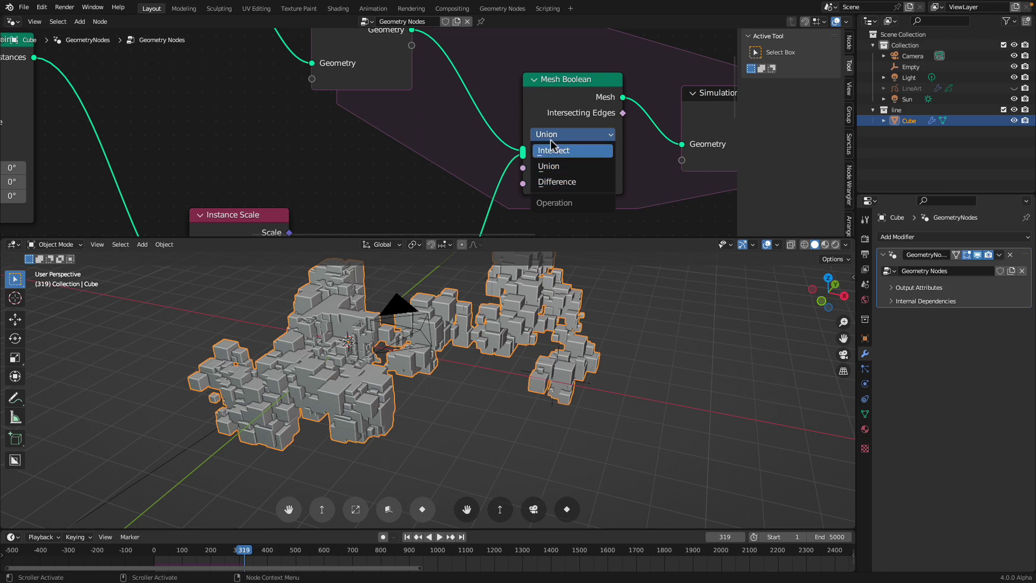
{"action": "scroll", "coordinate": [410, 193], "scroll_direction": "down", "scroll_amount": 4}
{"action": "middle_click_drag", "start_coordinate": [414, 194], "coordinate": [398, 148]}
{"action": "scroll", "coordinate": [398, 148], "scroll_direction": "down", "scroll_amount": 4}
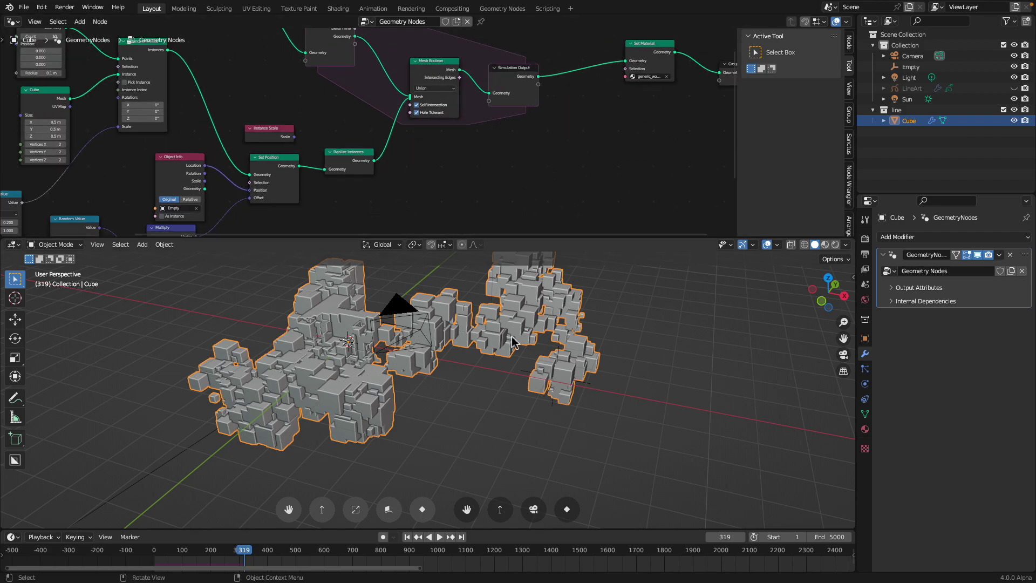
Step: Enlarge the 3D viewport area to show the whole generated structure
{"action": "middle_click_drag", "start_coordinate": [512, 341], "coordinate": [563, 259]}
{"action": "left_click_drag", "start_coordinate": [569, 242], "coordinate": [569, 129]}
{"action": "middle_click_drag", "start_coordinate": [539, 190], "coordinate": [588, 271]}
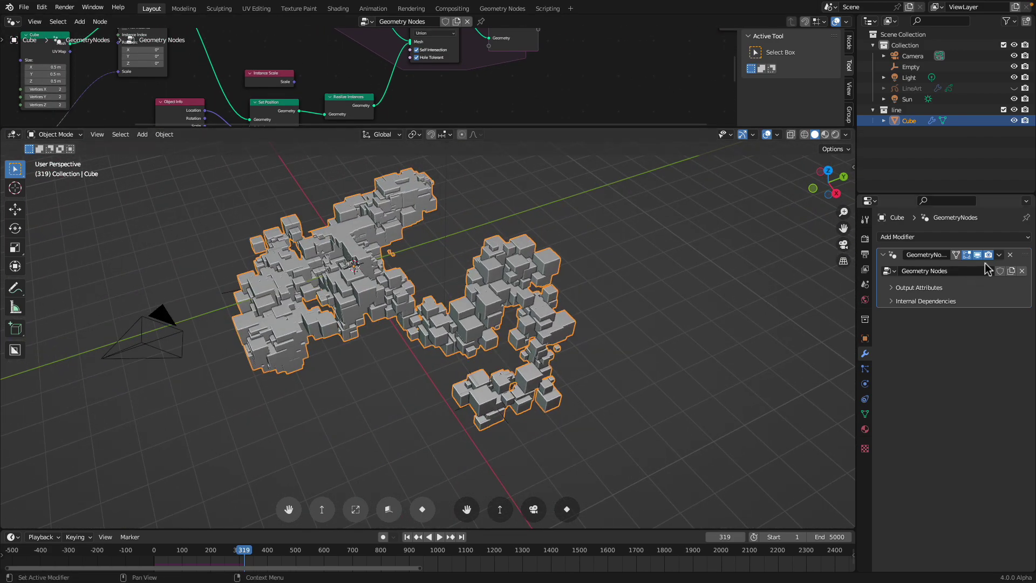
Step: Try duplicating the generated object beside the original, and delete the copy
{"action": "scroll", "coordinate": [502, 311], "scroll_direction": "down", "scroll_amount": 1}
{"action": "key", "text": "shift+d"}
{"action": "left_click", "coordinate": [692, 267]}
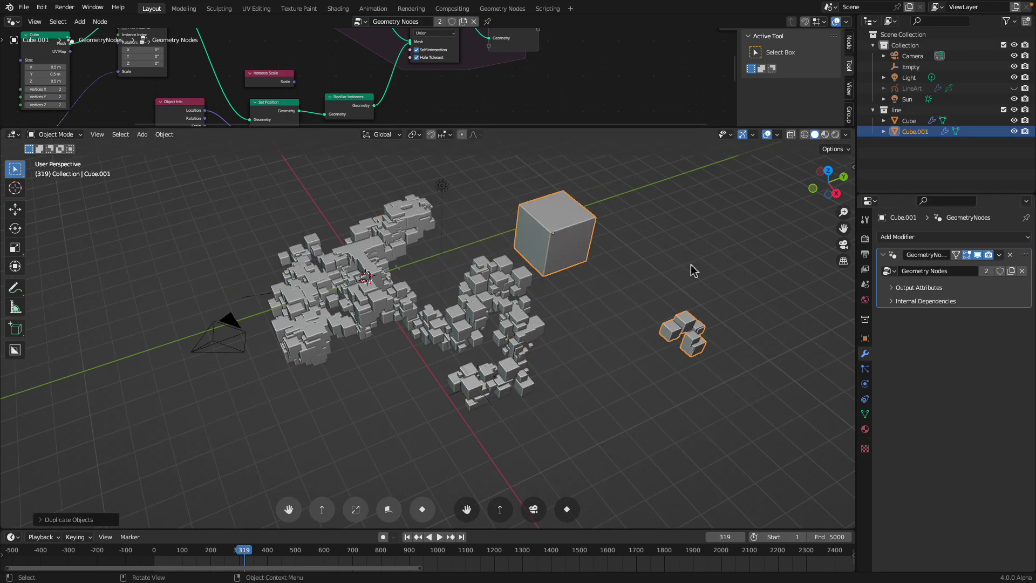
{"action": "key", "text": "Delete"}
Step: Select the generated Cube object and convert it to a plain mesh
{"action": "left_click", "coordinate": [499, 281]}
{"action": "right_click", "coordinate": [502, 281]}
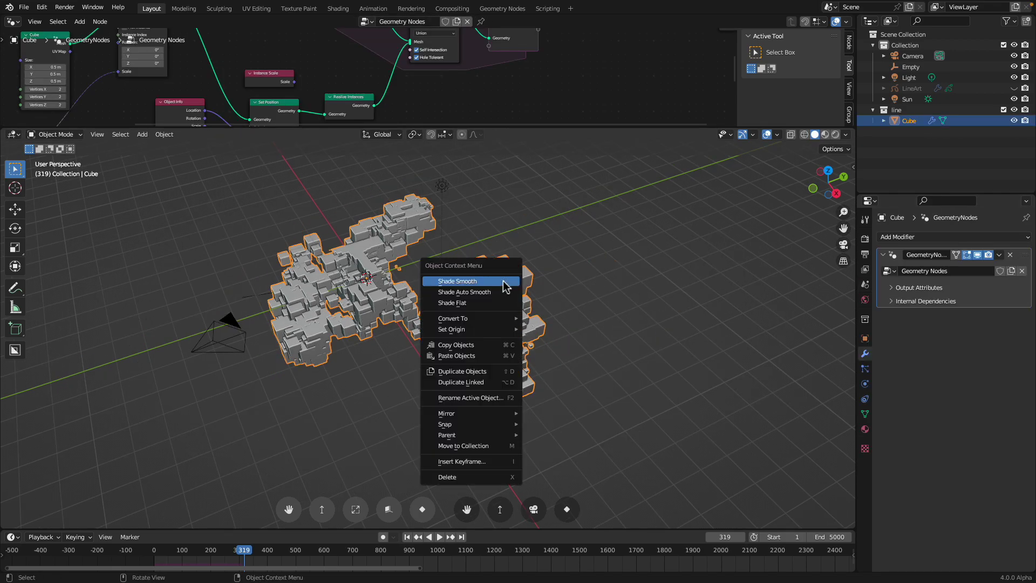
{"action": "mouse_move", "coordinate": [502, 320]}
{"action": "left_click", "coordinate": [565, 329]}
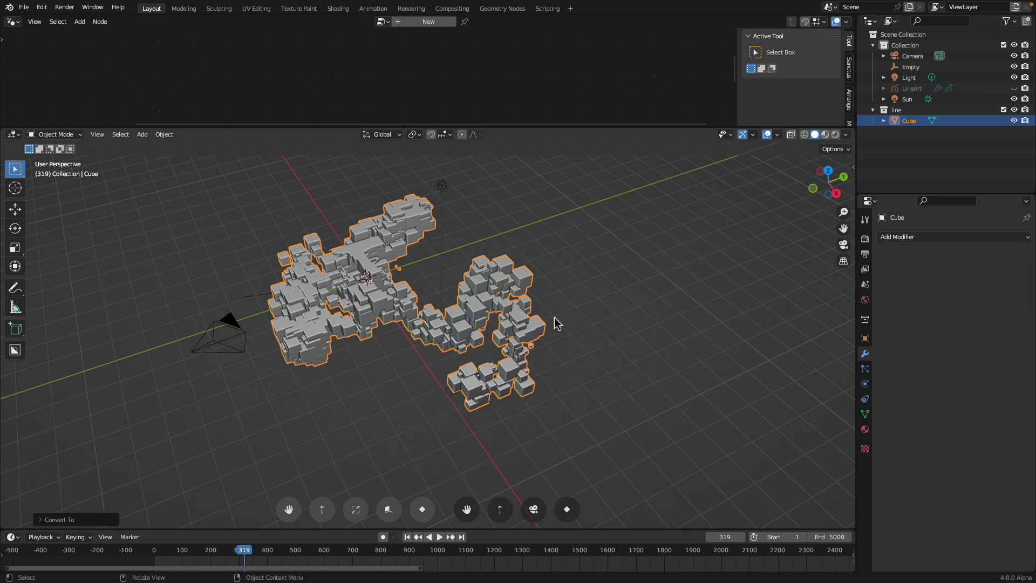
Step: Inspect the converted mesh in wireframe display and return to solid shading
{"action": "left_click", "coordinate": [518, 284]}
{"action": "mouse_move", "coordinate": [518, 284]}
{"action": "middle_mouse_down"}
{"action": "mouse_move", "coordinate": [489, 238]}
{"action": "mouse_move", "coordinate": [514, 278]}
{"action": "mouse_move", "coordinate": [512, 316]}
{"action": "mouse_move", "coordinate": [548, 276]}
{"action": "mouse_move", "coordinate": [511, 293]}
{"action": "middle_mouse_up"}
{"action": "scroll", "coordinate": [514, 274], "scroll_direction": "up", "scroll_amount": 2}
{"action": "key", "text": "z"}
{"action": "left_click", "coordinate": [475, 271]}
{"action": "key", "text": "z"}
{"action": "left_click", "coordinate": [578, 293]}
{"action": "mouse_move", "coordinate": [578, 293]}
{"action": "middle_mouse_down"}
{"action": "mouse_move", "coordinate": [513, 306]}
{"action": "mouse_move", "coordinate": [594, 294]}
{"action": "middle_mouse_up"}
Step: Add a Remesh modifier to the converted Cube
{"action": "left_click", "coordinate": [898, 238]}
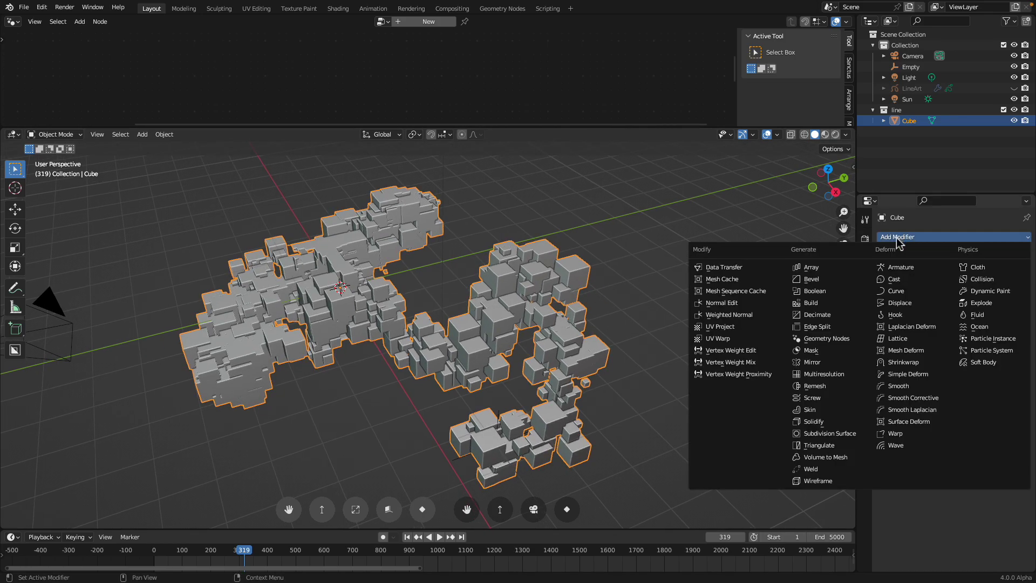
{"action": "left_click", "coordinate": [812, 385]}
{"action": "middle_click_drag", "start_coordinate": [650, 324], "coordinate": [723, 275]}
Step: Hide the viewport gizmos and overlays, and enlarge the 3D viewport area further
{"action": "left_click", "coordinate": [743, 135]}
{"action": "left_click", "coordinate": [766, 135]}
{"action": "middle_click_drag", "start_coordinate": [610, 254], "coordinate": [532, 309]}
{"action": "left_click_drag", "start_coordinate": [486, 131], "coordinate": [504, 71]}
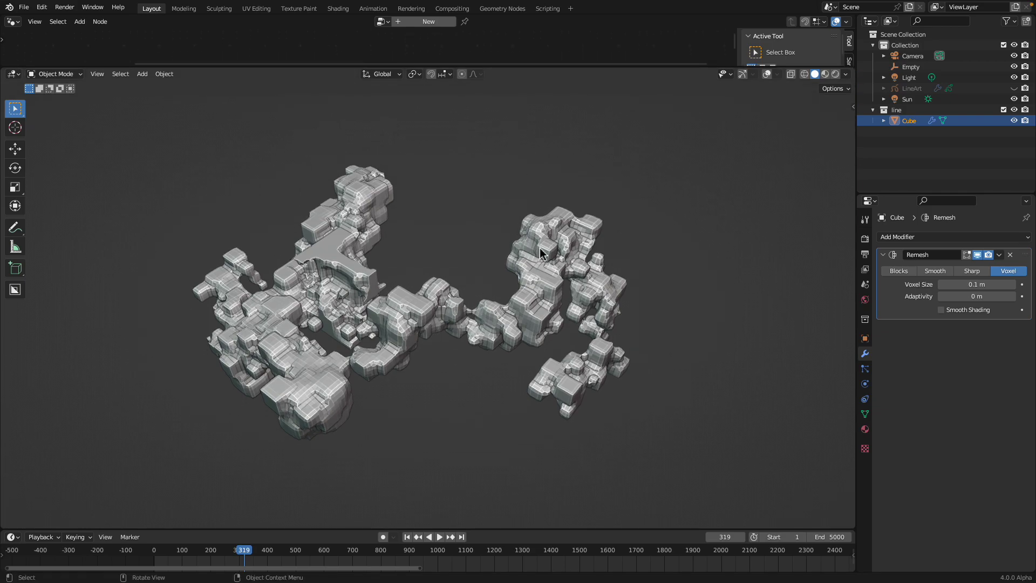
Step: Apply smooth shading to the remeshed Cube and compare the Remesh modifier's Smooth Shading option on and off
{"action": "right_click", "coordinate": [539, 248]}
{"action": "left_click", "coordinate": [528, 211]}
{"action": "middle_click_drag", "start_coordinate": [502, 213], "coordinate": [556, 236]}
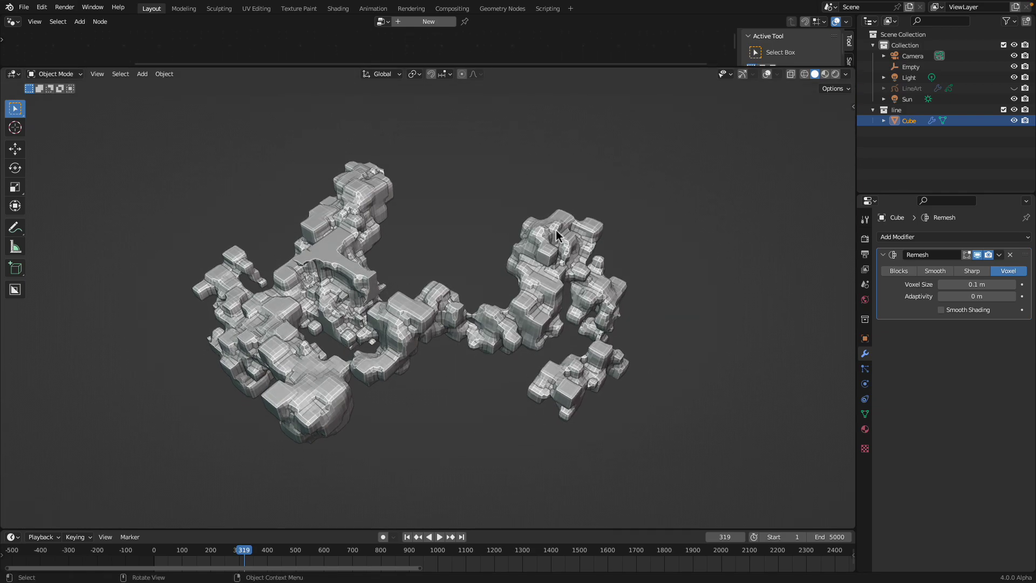
{"action": "left_click", "coordinate": [946, 311]}
{"action": "left_click", "coordinate": [946, 311]}
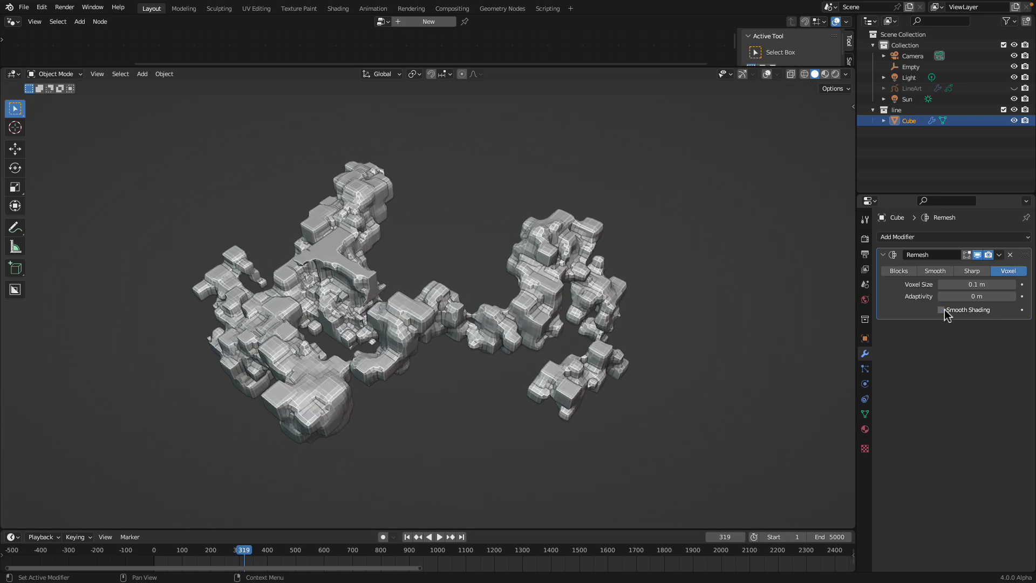
{"action": "scroll", "coordinate": [728, 268], "scroll_direction": "up", "scroll_amount": 2}
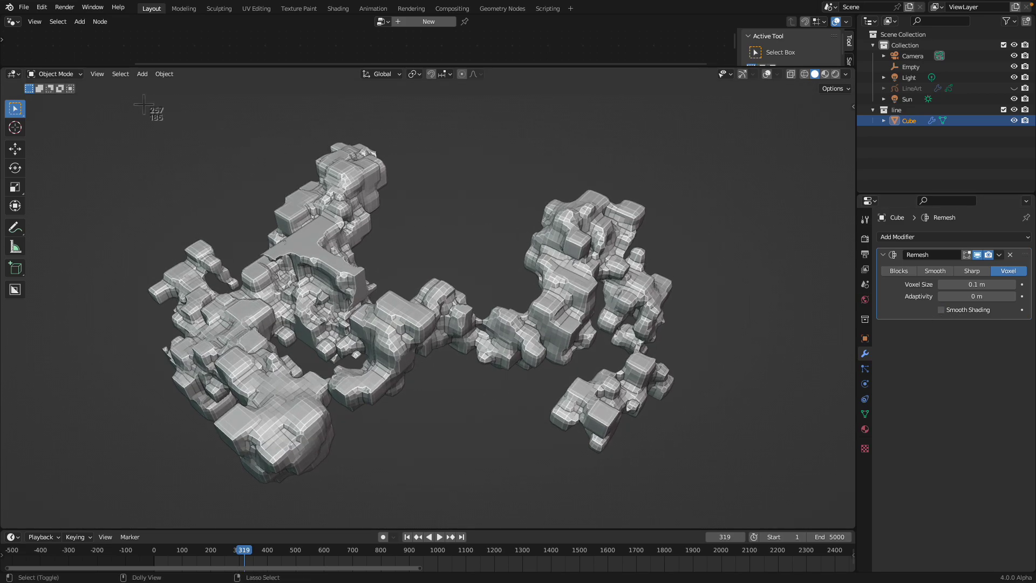
{"action": "left_click_drag", "start_coordinate": [82, 106], "coordinate": [742, 508]}
Step: Remove the Remesh modifier from the Cube and delete the Cube object
{"action": "key", "text": "ctrl+x"}
{"action": "scroll", "coordinate": [578, 240], "scroll_direction": "down", "scroll_amount": 3}
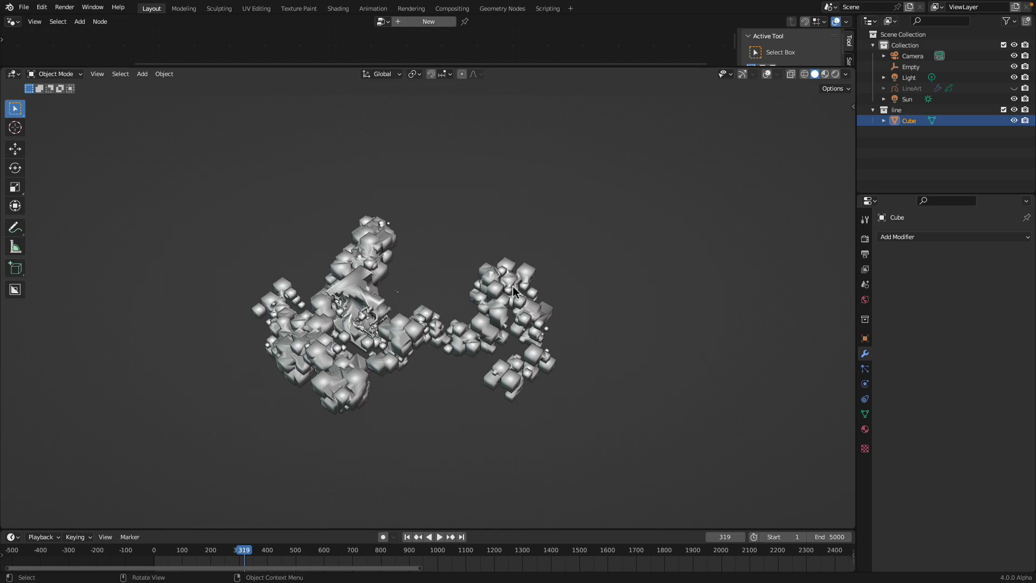
{"action": "key", "text": "x"}
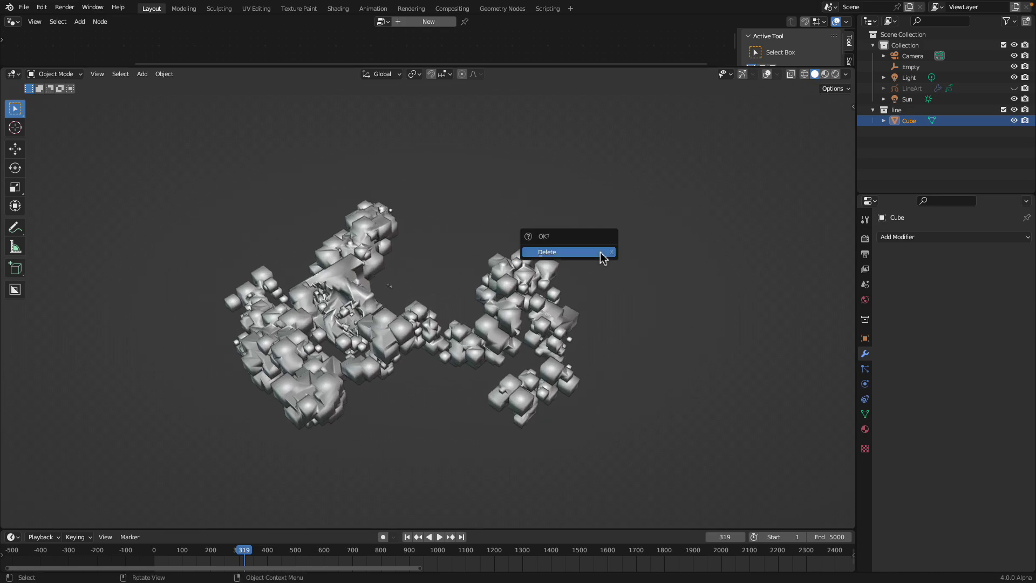
{"action": "left_click", "coordinate": [601, 257]}
Step: Add a Monkey mesh to the scene and frame its face closely in the viewport
{"action": "key", "text": "shift+a"}
{"action": "mouse_move", "coordinate": [483, 251]}
{"action": "left_click", "coordinate": [523, 343]}
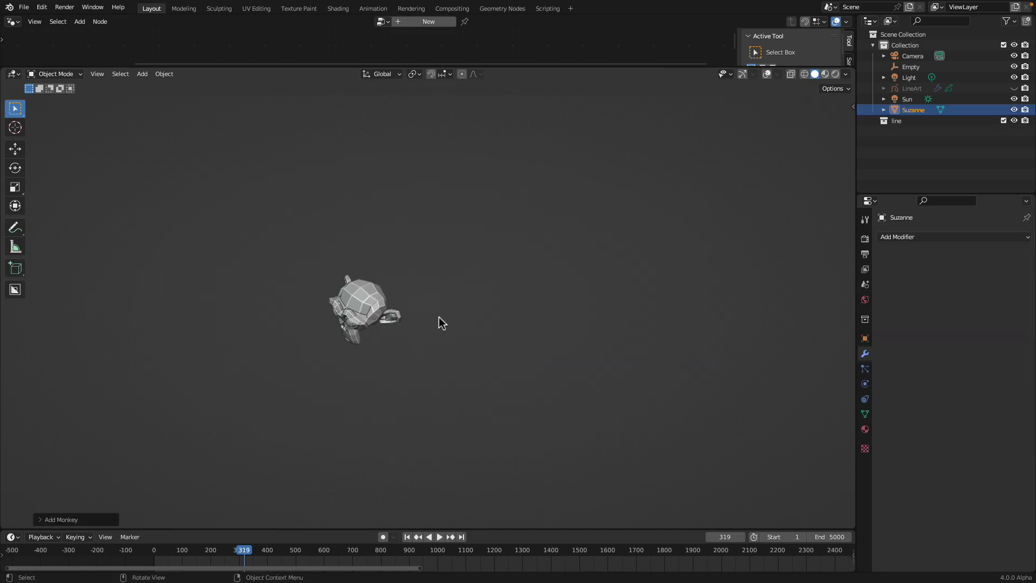
{"action": "key", "text": "r"}
{"action": "middle_click_drag", "start_coordinate": [439, 265], "coordinate": [438, 267]}
{"action": "left_click", "coordinate": [335, 305]}
{"action": "scroll", "coordinate": [428, 277], "scroll_direction": "up", "scroll_amount": 4}
{"action": "middle_click_drag", "start_coordinate": [335, 306], "coordinate": [432, 260], "text": "shift"}
Step: Add a Bevel modifier followed by a Remesh modifier to Suzanne
{"action": "left_click", "coordinate": [883, 236]}
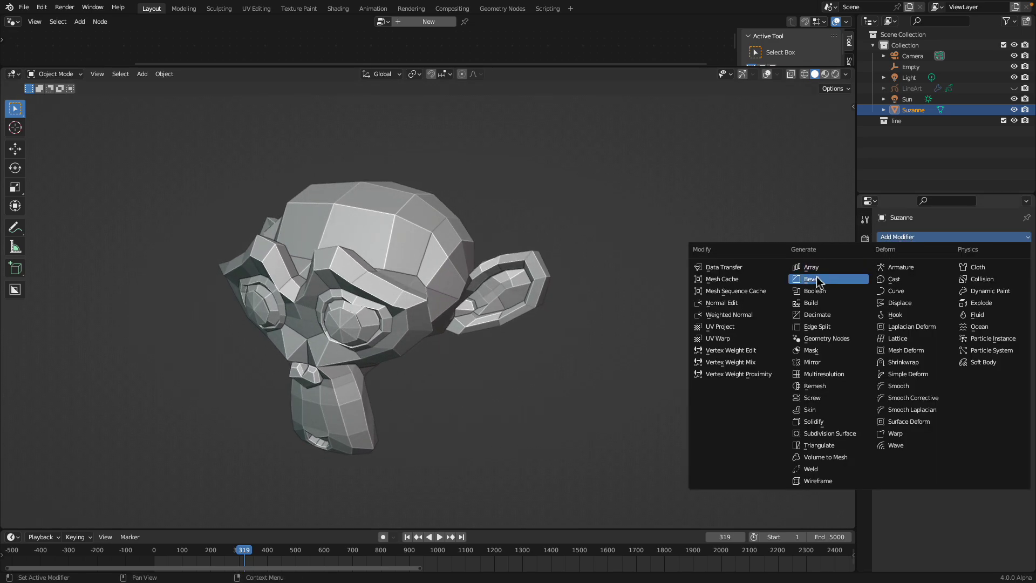
{"action": "left_click", "coordinate": [791, 279]}
{"action": "left_click", "coordinate": [898, 237]}
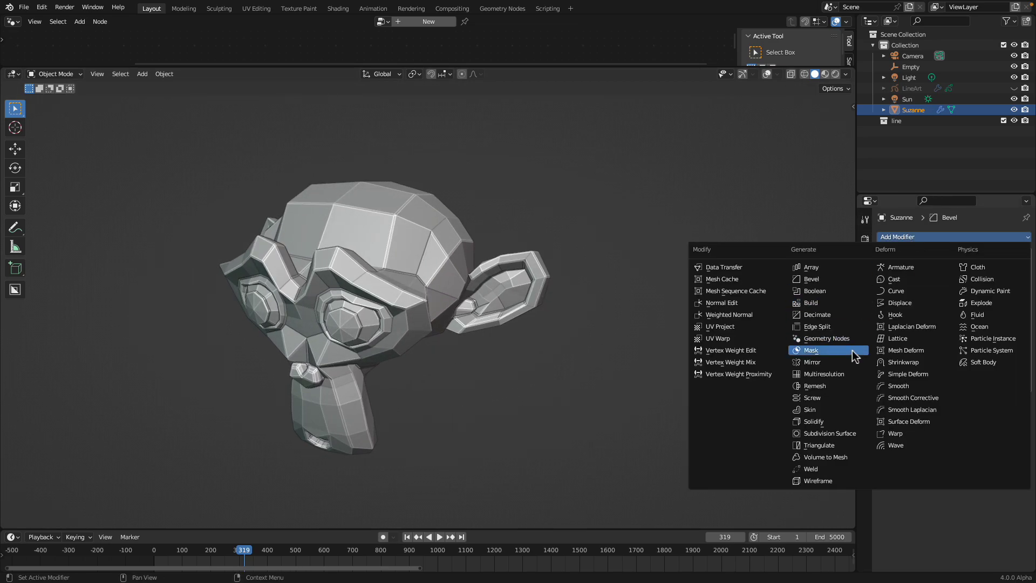
{"action": "left_click", "coordinate": [843, 386]}
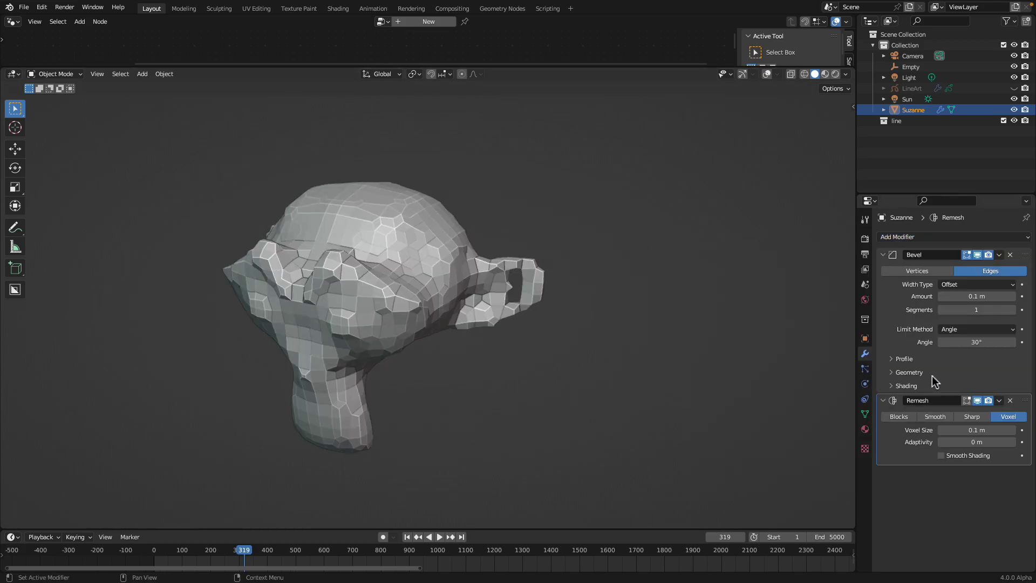
Step: Set the Remesh voxel size to 0.02 m and enable Smooth Shading
{"action": "left_click", "coordinate": [960, 430]}
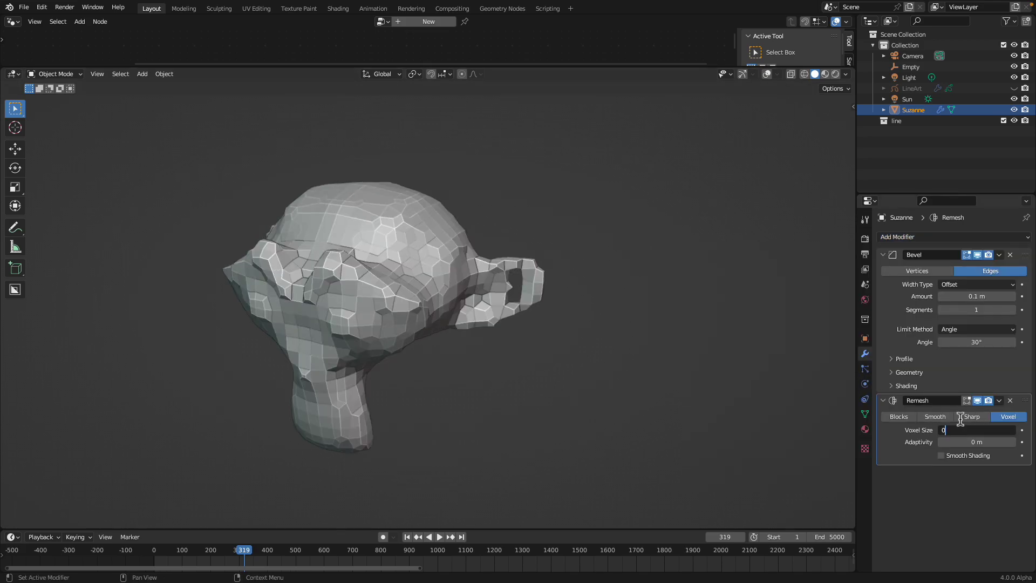
{"action": "key", "text": "Return"}
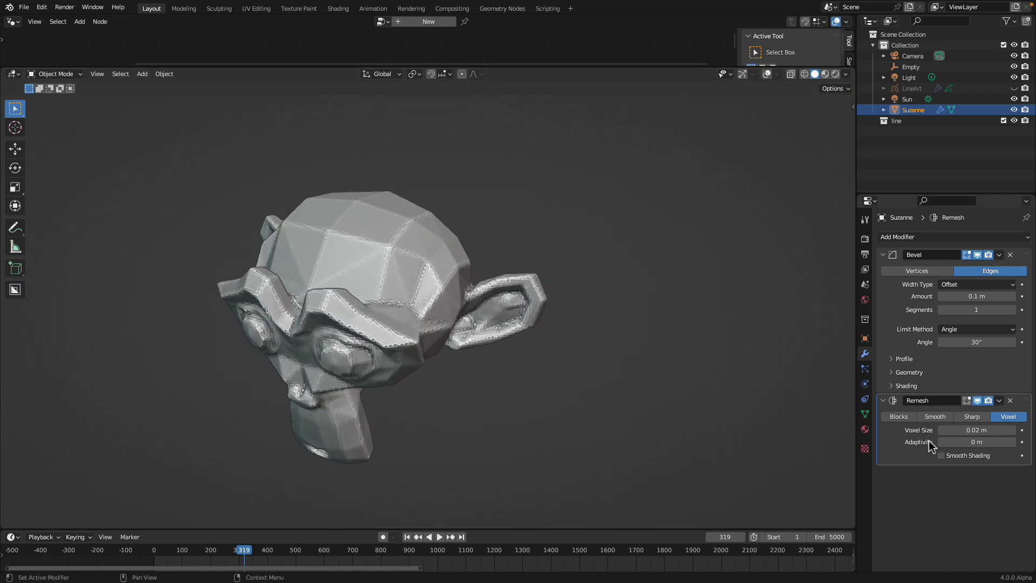
{"action": "left_click", "coordinate": [941, 456]}
Step: Convert the bevelled and remeshed Suzanne to a plain mesh
{"action": "right_click", "coordinate": [378, 259]}
{"action": "mouse_move", "coordinate": [399, 297]}
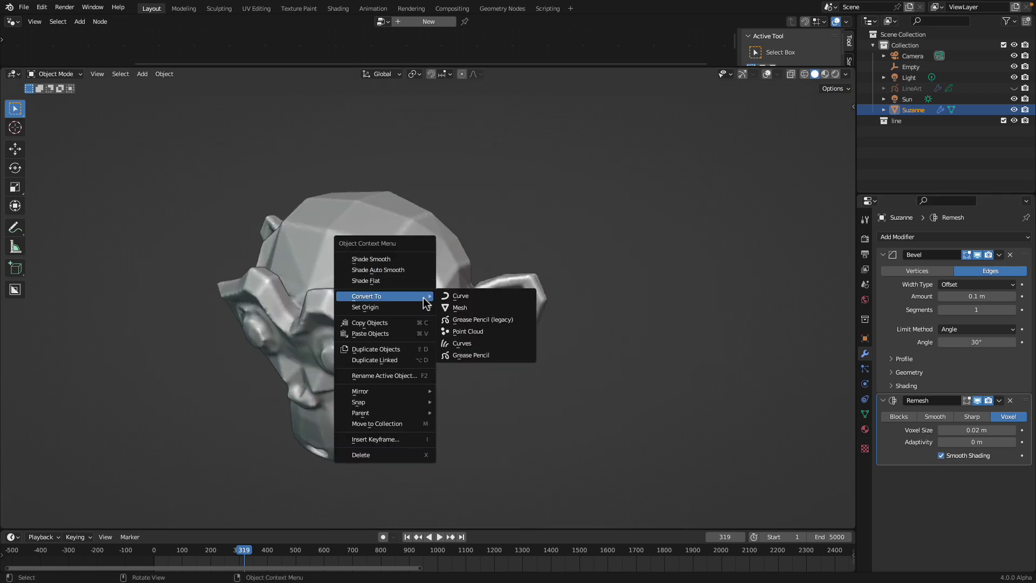
{"action": "left_click", "coordinate": [482, 312]}
Step: Inspect Suzanne's dense mesh in wireframe with gizmos and overlays shown again, then return to solid shading and reselect Suzanne
{"action": "key", "text": "z"}
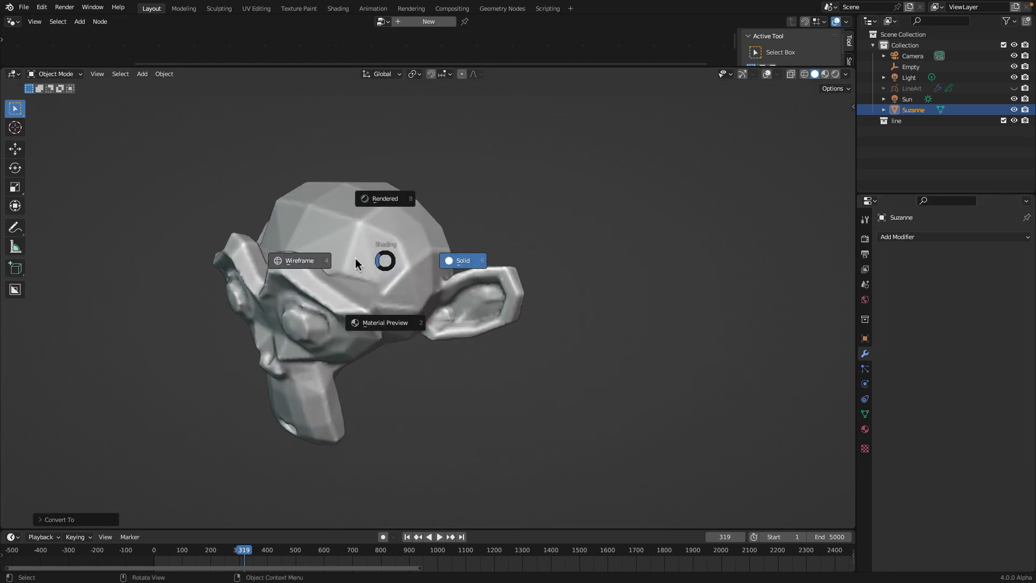
{"action": "left_click", "coordinate": [297, 257]}
{"action": "left_click", "coordinate": [715, 124]}
{"action": "left_click", "coordinate": [742, 74]}
{"action": "left_click", "coordinate": [766, 74]}
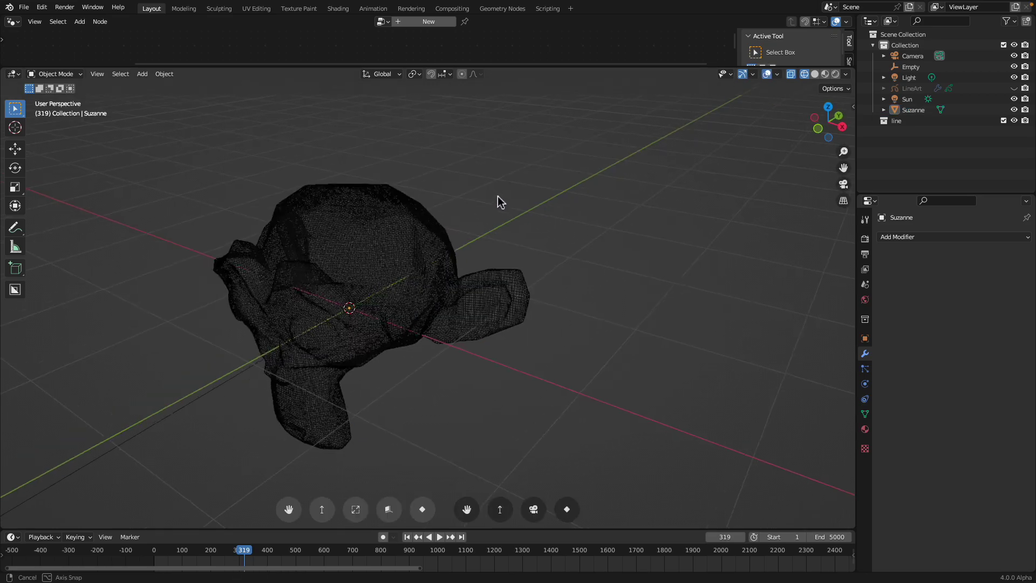
{"action": "key", "text": "z"}
{"action": "left_click", "coordinate": [467, 225]}
{"action": "mouse_move", "coordinate": [463, 225]}
{"action": "middle_mouse_down", "text": "shift"}
{"action": "mouse_move", "coordinate": [481, 221]}
{"action": "mouse_move", "coordinate": [474, 161]}
{"action": "mouse_move", "coordinate": [435, 201]}
{"action": "mouse_move", "coordinate": [443, 208]}
{"action": "middle_mouse_up", "text": "shift"}
{"action": "left_click", "coordinate": [420, 219]}
{"action": "scroll", "coordinate": [443, 209], "scroll_direction": "down", "scroll_amount": 3}
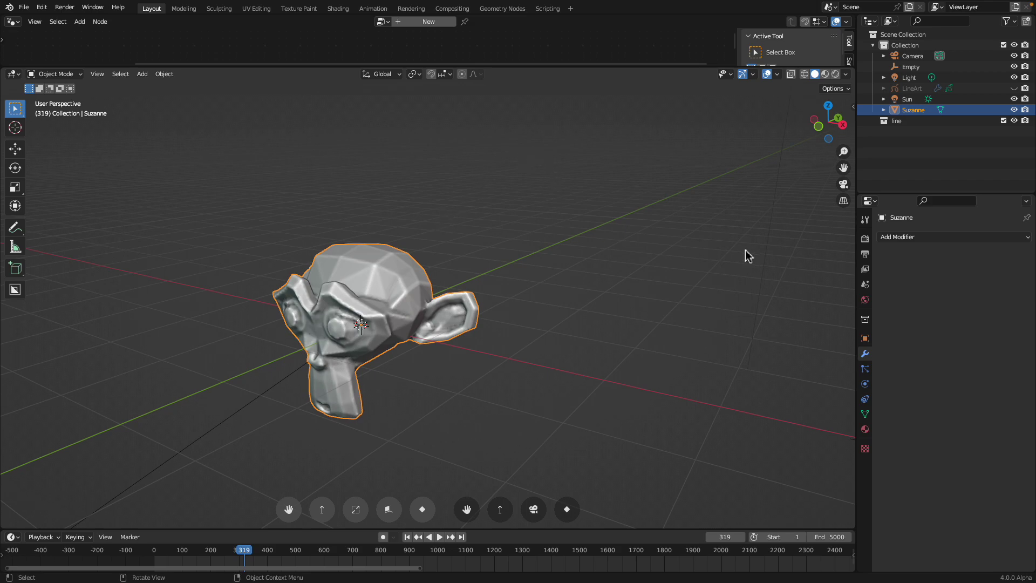
Step: Add a Geometry Nodes modifier with the existing Geometry Nodes group to Suzanne and return the timeline to frame 1
{"action": "left_click", "coordinate": [900, 239]}
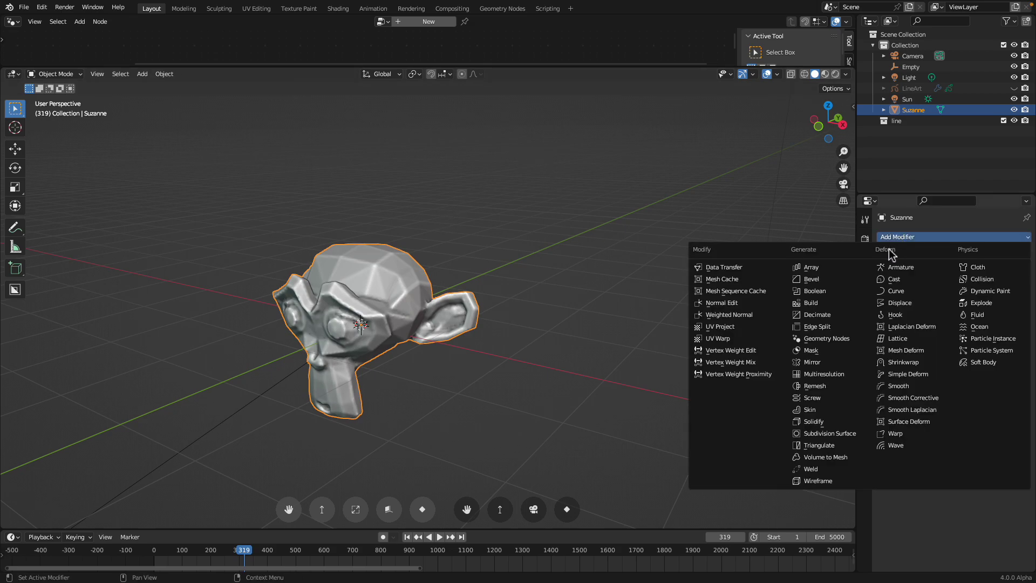
{"action": "left_click", "coordinate": [820, 339]}
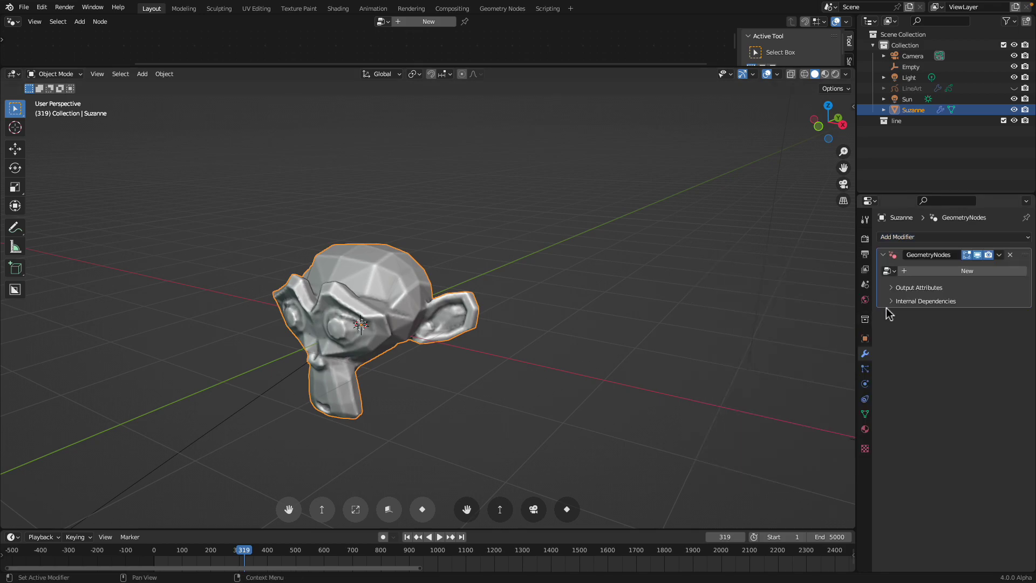
{"action": "left_click", "coordinate": [889, 271]}
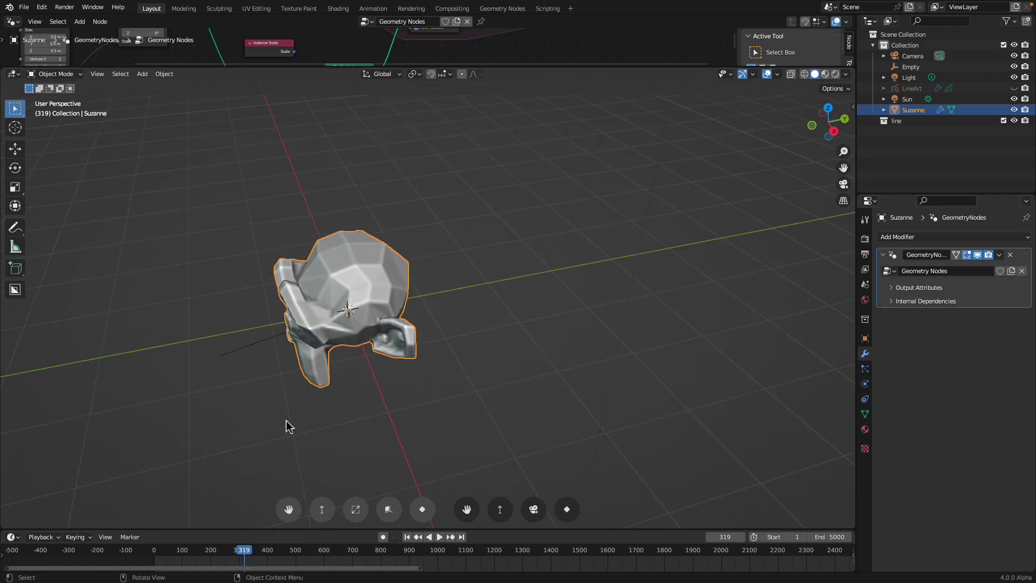
{"action": "middle_click_drag", "start_coordinate": [284, 423], "coordinate": [383, 346]}
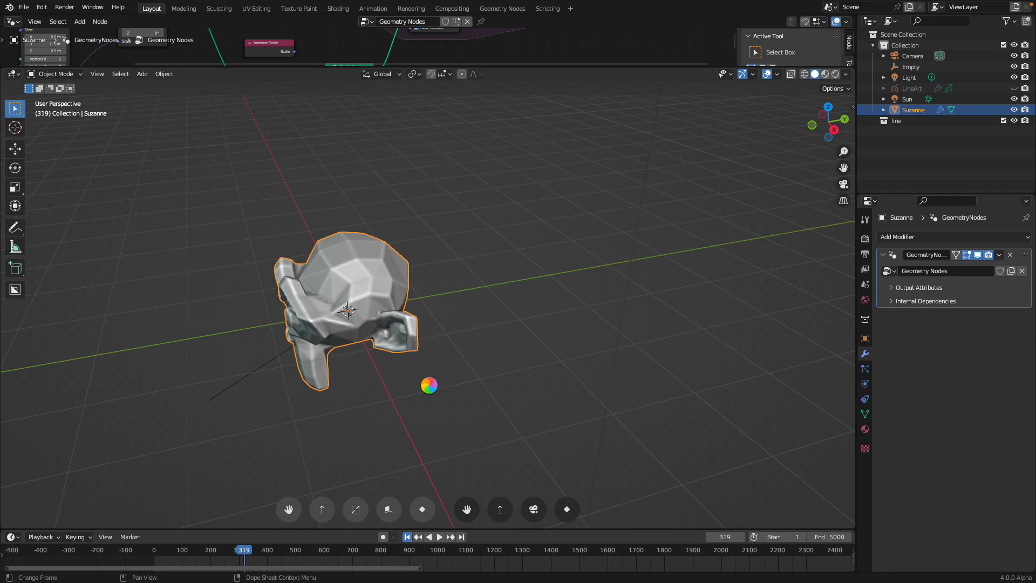
{"action": "key", "text": "shift+Left"}
{"action": "middle_click_drag", "start_coordinate": [599, 292], "coordinate": [529, 286]}
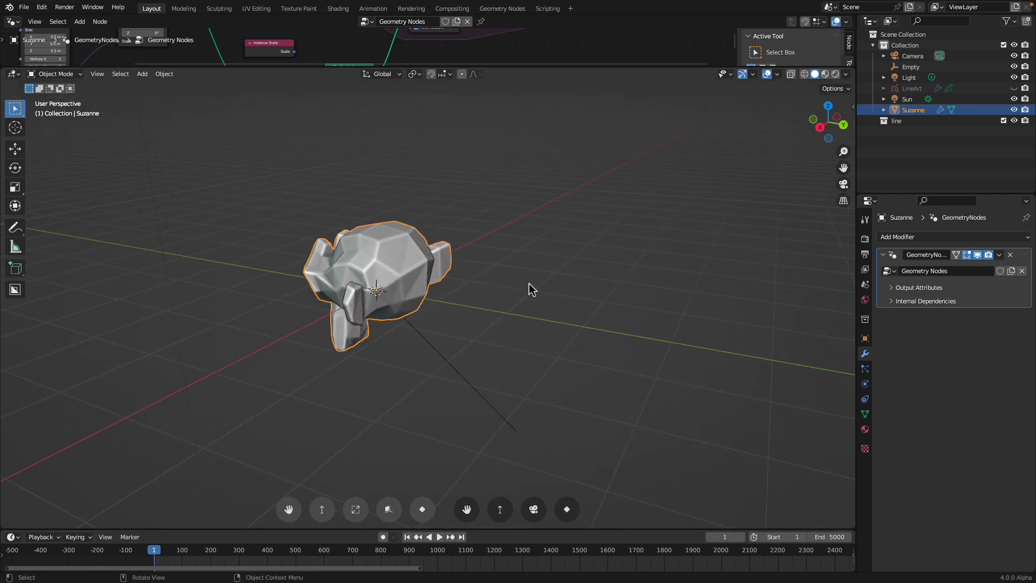
Step: Move the Empty away from Suzanne to about X 5.67 m, Y 1.43 m, Z -0.11 m
{"action": "left_click", "coordinate": [913, 66]}
{"action": "middle_click_drag", "start_coordinate": [467, 332], "coordinate": [469, 305]}
{"action": "key", "text": "g"}
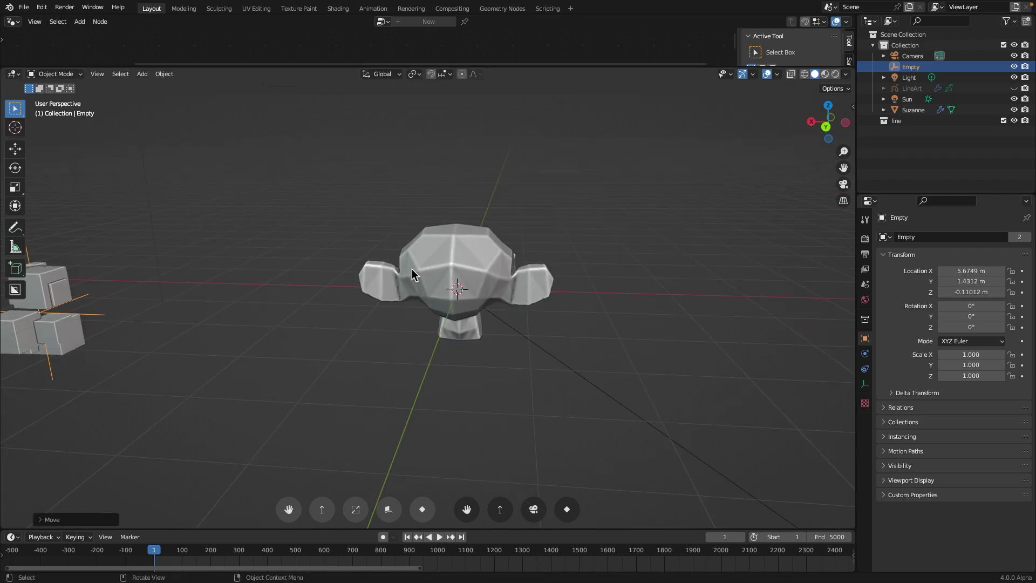
{"action": "mouse_move", "coordinate": [412, 269]}
{"action": "middle_mouse_down"}
{"action": "mouse_move", "coordinate": [446, 271]}
{"action": "mouse_move", "coordinate": [402, 277]}
{"action": "middle_mouse_up"}
{"action": "scroll", "coordinate": [354, 290], "scroll_direction": "down", "scroll_amount": 4}
{"action": "mouse_move", "coordinate": [246, 318]}
{"action": "middle_mouse_down"}
{"action": "mouse_move", "coordinate": [234, 320]}
{"action": "mouse_move", "coordinate": [244, 323]}
{"action": "middle_mouse_up"}
Step: Enlarge the node editor area and reset the Empty's location to the world origin
{"action": "left_click_drag", "start_coordinate": [526, 72], "coordinate": [527, 211]}
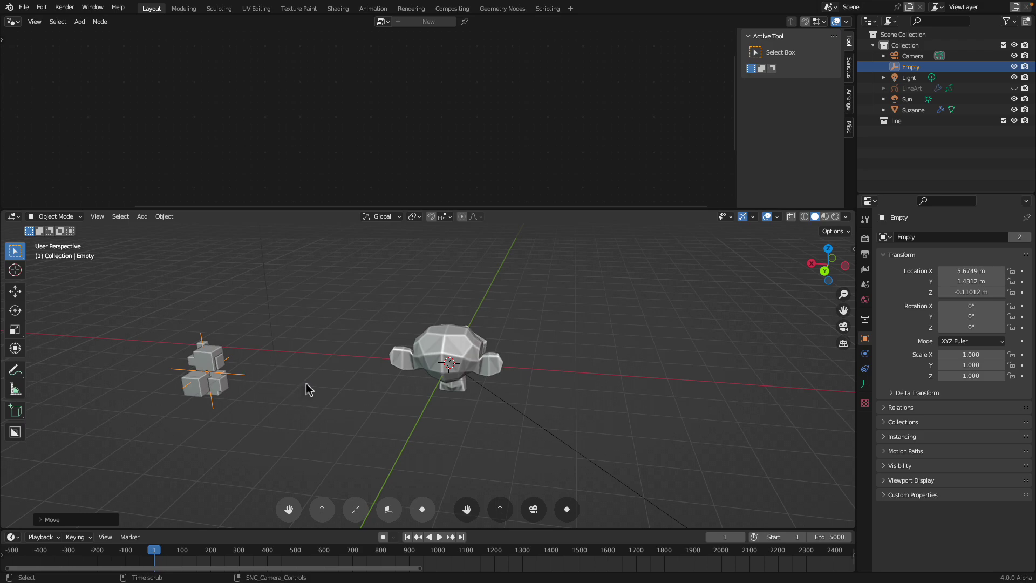
{"action": "key", "text": "alt+g"}
{"action": "middle_click_drag", "start_coordinate": [309, 382], "coordinate": [408, 369]}
{"action": "scroll", "coordinate": [416, 375], "scroll_direction": "up", "scroll_amount": 3}
{"action": "scroll", "coordinate": [420, 378], "scroll_direction": "up", "scroll_amount": 4}
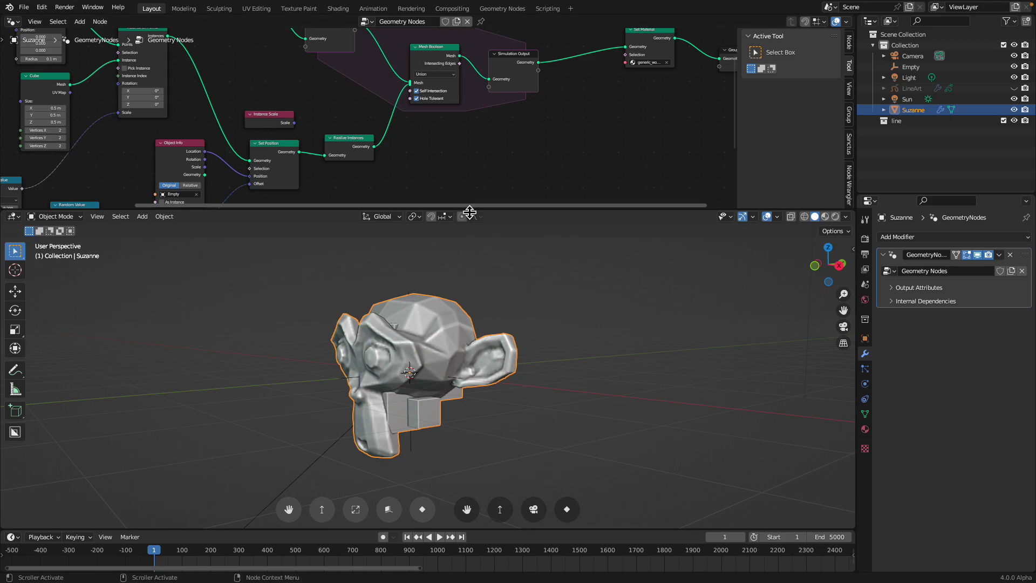
{"action": "left_click_drag", "start_coordinate": [470, 212], "coordinate": [470, 250]}
{"action": "middle_click_drag", "start_coordinate": [488, 329], "coordinate": [502, 356]}
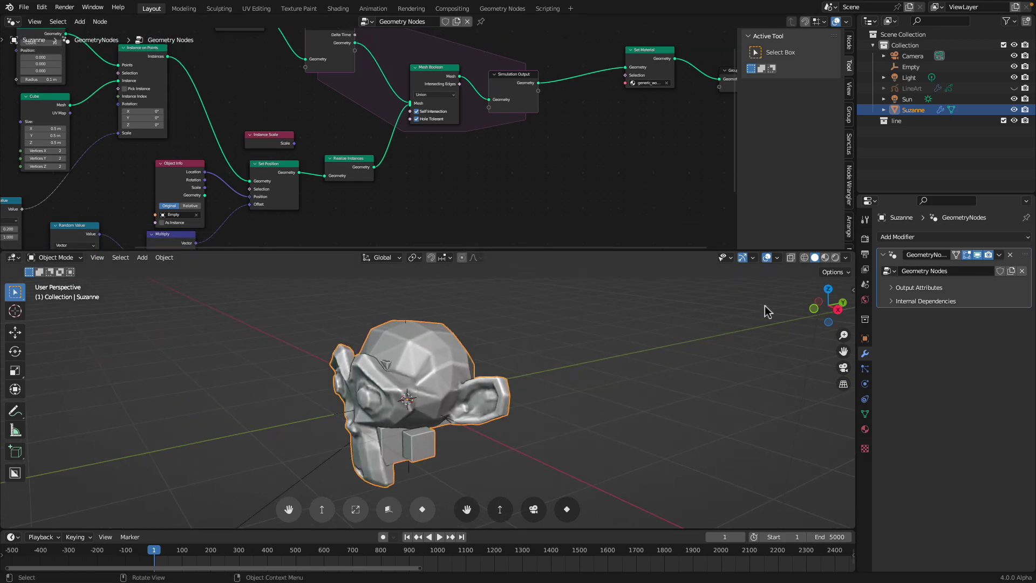
Step: Delete the dense Suzanne and add a fresh low-poly Monkey mesh in its place
{"action": "left_click", "coordinate": [921, 238]}
{"action": "key", "text": "Delete"}
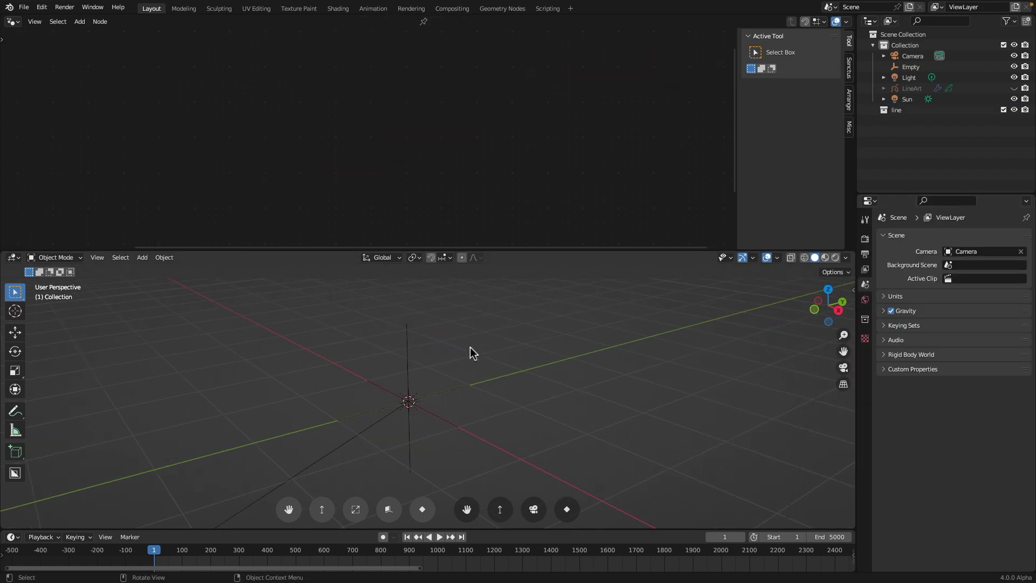
{"action": "key", "text": "shift+a"}
{"action": "left_click", "coordinate": [540, 447]}
{"action": "middle_click_drag", "start_coordinate": [539, 447], "coordinate": [392, 333]}
Step: Move the Empty to the upper back of the monkey's head, at about X -0.55 m, Y 0.44 m, Z 0.76 m
{"action": "left_click", "coordinate": [410, 407]}
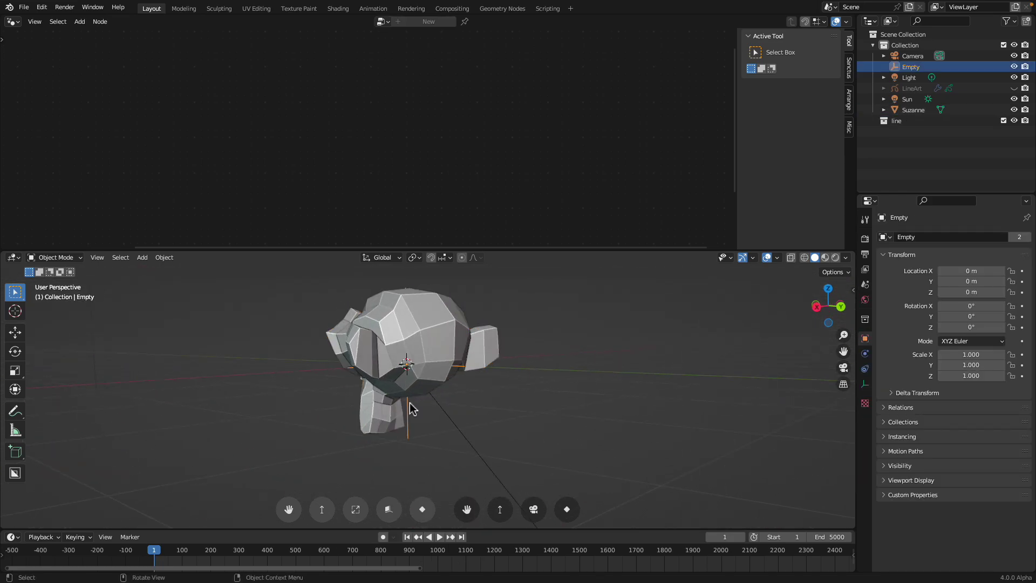
{"action": "middle_click_drag", "start_coordinate": [411, 407], "coordinate": [459, 393]}
{"action": "key", "text": "g"}
{"action": "left_click", "coordinate": [499, 353]}
{"action": "middle_click_drag", "start_coordinate": [499, 353], "coordinate": [432, 324]}
Step: Add a Geometry Nodes modifier to the new Suzanne and assign the existing Geometry Nodes group
{"action": "left_click", "coordinate": [430, 323]}
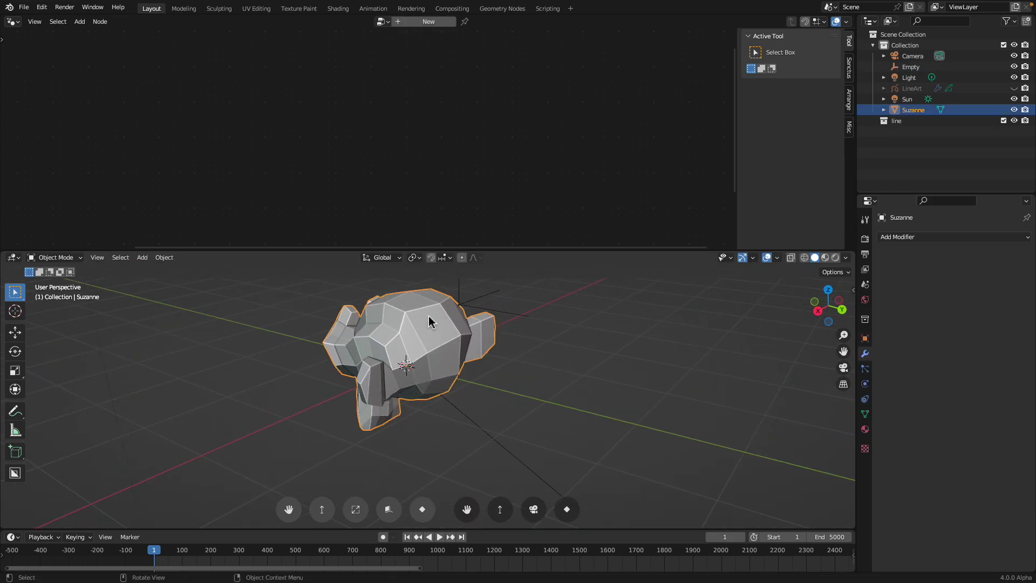
{"action": "left_click", "coordinate": [927, 238]}
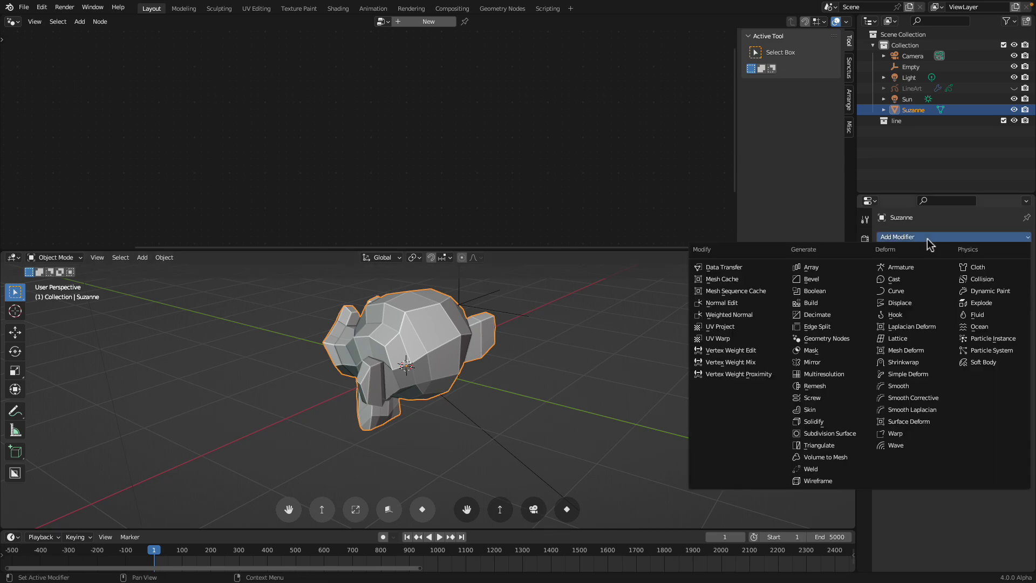
{"action": "left_click", "coordinate": [833, 339]}
{"action": "left_click", "coordinate": [889, 271]}
{"action": "left_click", "coordinate": [900, 284]}
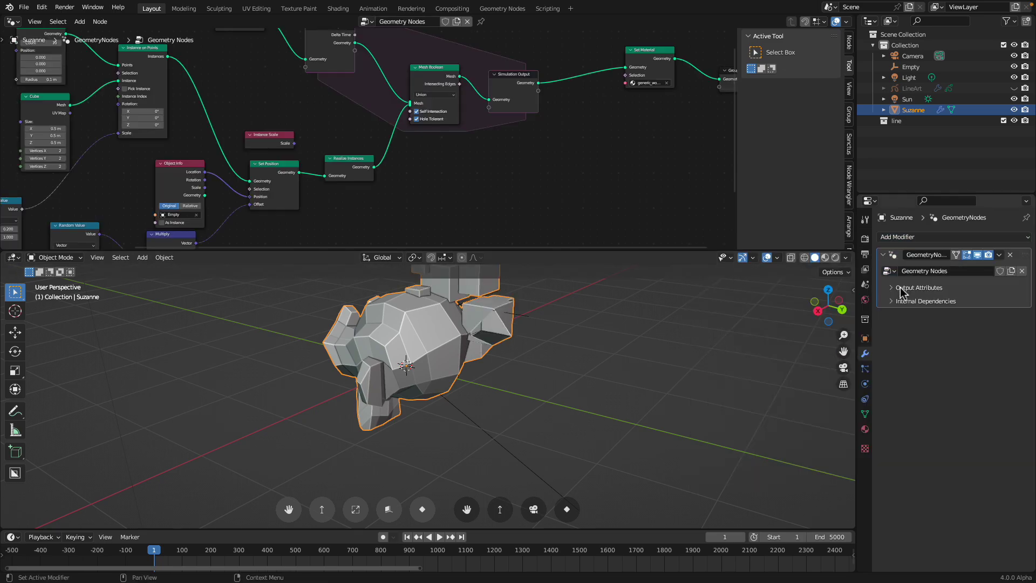
{"action": "middle_click_drag", "start_coordinate": [531, 364], "coordinate": [403, 398]}
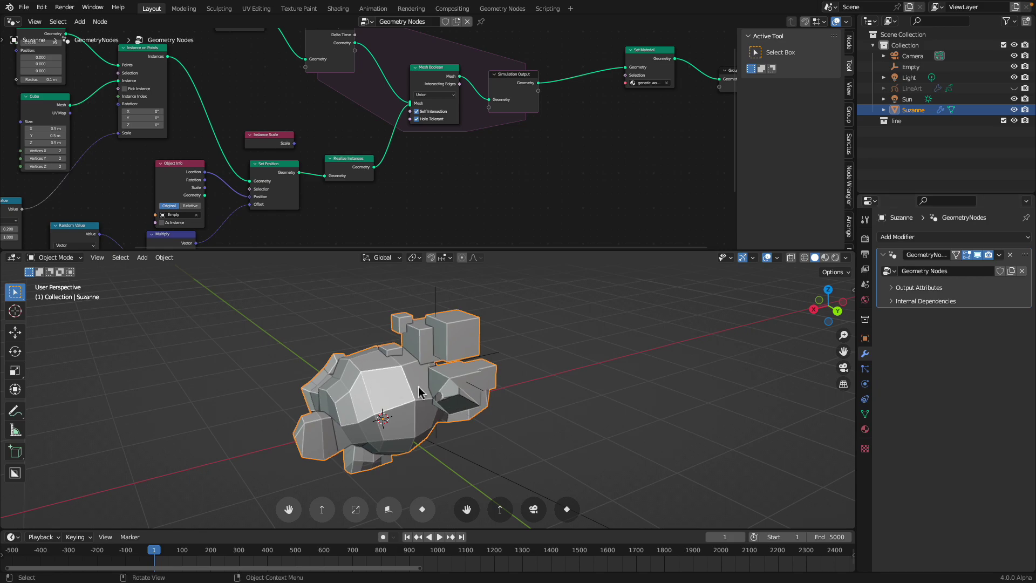
Step: Set the Mesh Boolean node to Difference and cut the link from Simulation Input to its Mesh 2 socket
{"action": "scroll", "coordinate": [441, 141], "scroll_direction": "up", "scroll_amount": 3}
{"action": "left_click", "coordinate": [450, 174]}
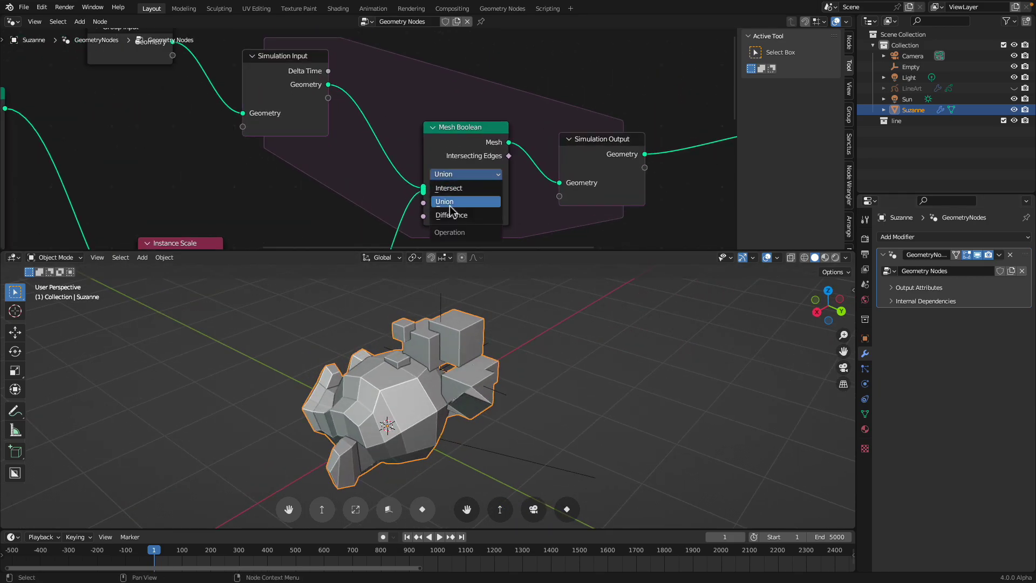
{"action": "scroll", "coordinate": [391, 185], "scroll_direction": "down", "scroll_amount": 3}
{"action": "middle_click_drag", "start_coordinate": [400, 183], "coordinate": [419, 182]}
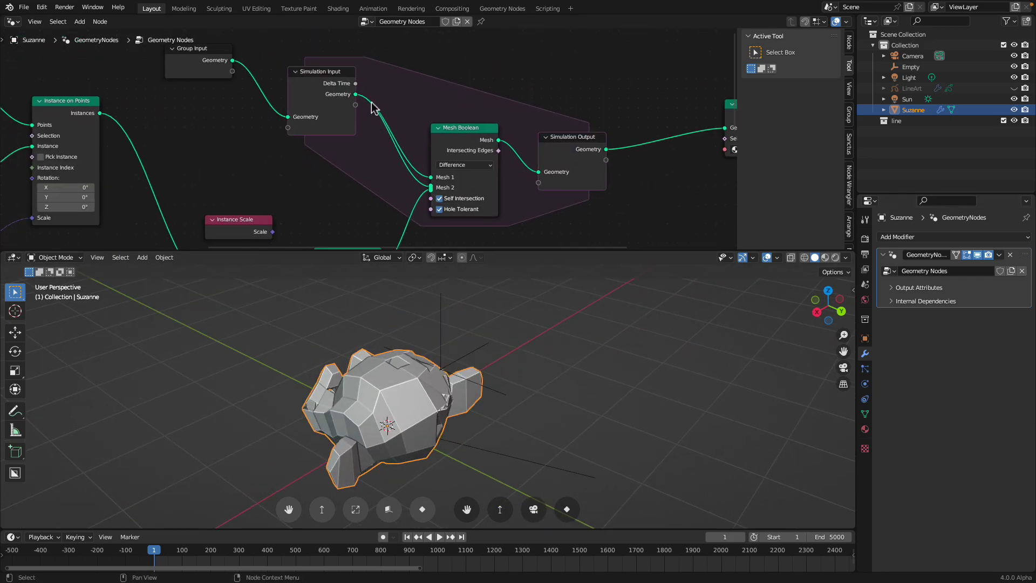
{"action": "middle_click_drag", "start_coordinate": [402, 141], "coordinate": [407, 131]}
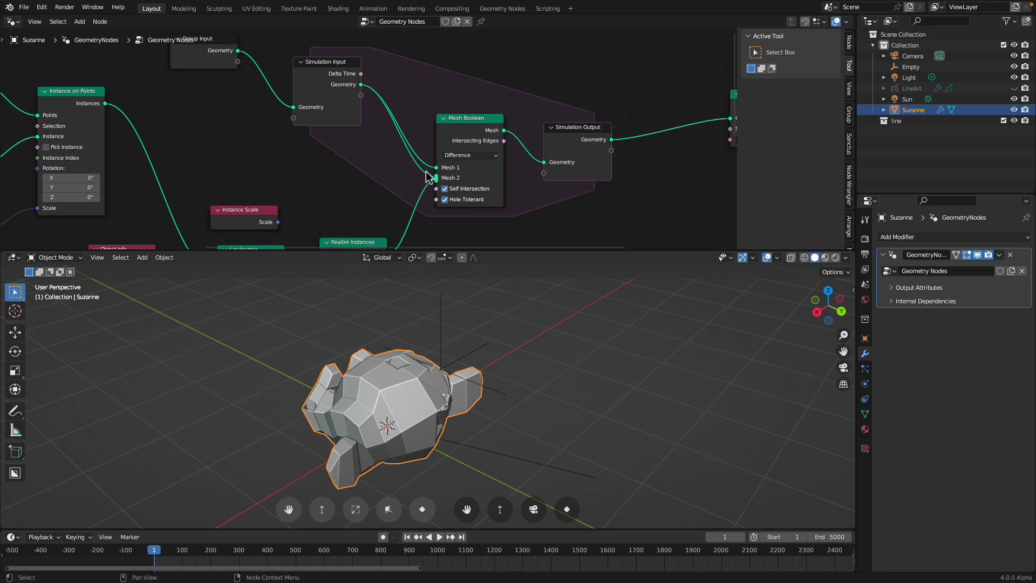
{"action": "right_click_drag", "start_coordinate": [426, 175], "coordinate": [422, 185], "text": "ctrl"}
{"action": "middle_click_drag", "start_coordinate": [422, 179], "coordinate": [429, 152]}
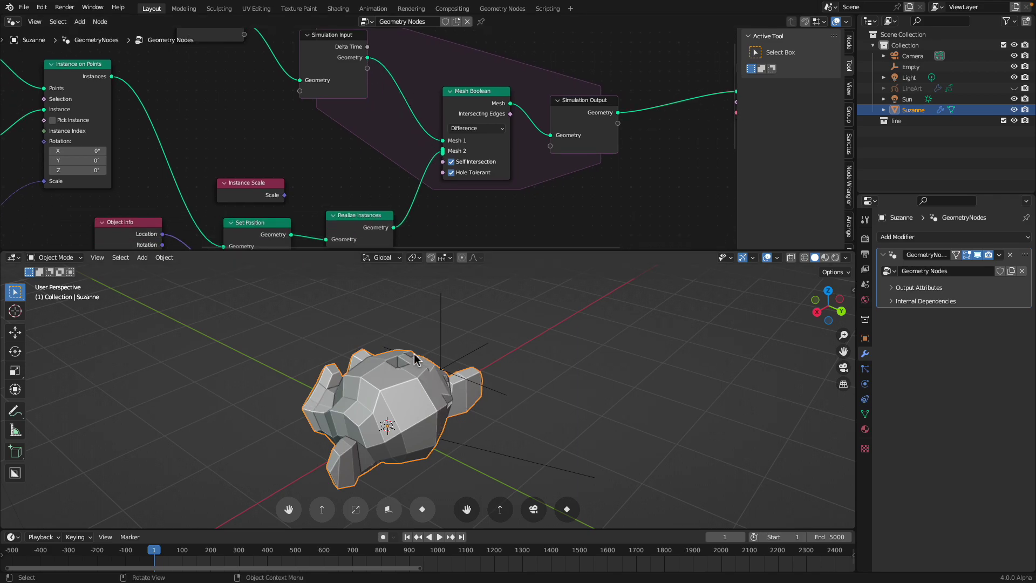
Step: Select the Empty and briefly play the simulation to preview its carving into Suzanne's back
{"action": "mouse_move", "coordinate": [434, 354]}
{"action": "middle_mouse_down"}
{"action": "mouse_move", "coordinate": [322, 332]}
{"action": "mouse_move", "coordinate": [434, 341]}
{"action": "mouse_move", "coordinate": [427, 350]}
{"action": "middle_mouse_up"}
{"action": "left_click", "coordinate": [424, 332]}
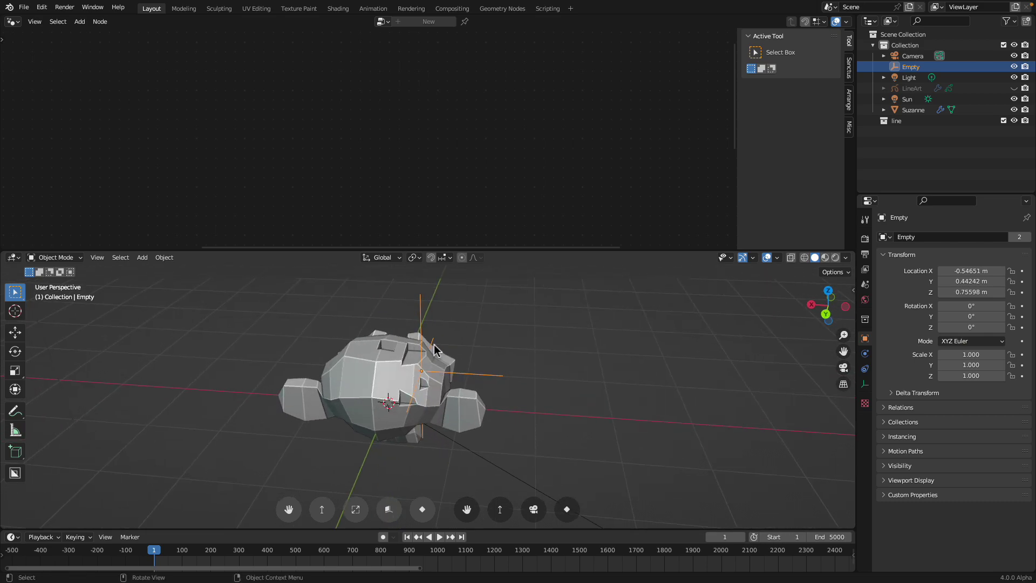
{"action": "key", "text": "space"}
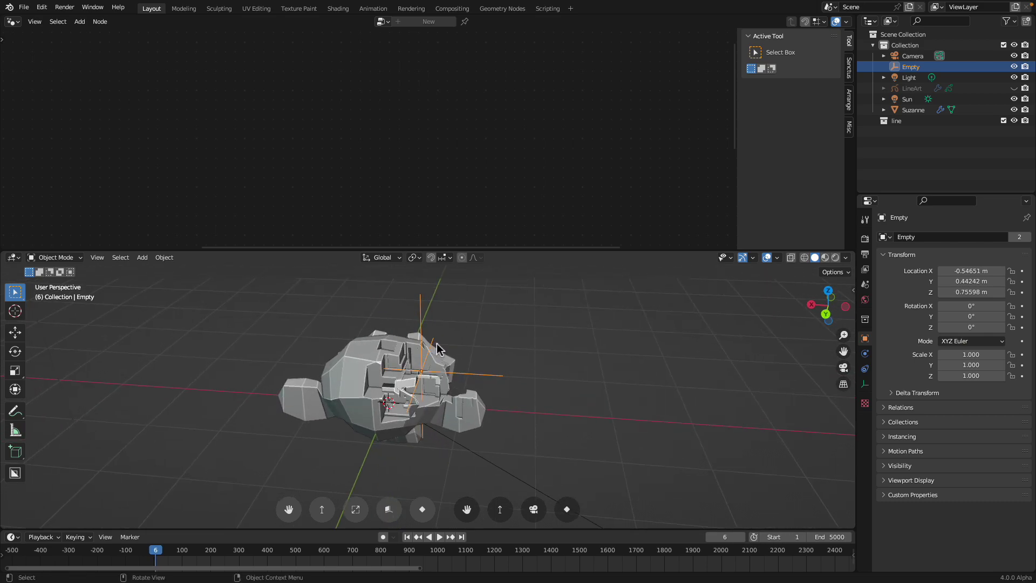
{"action": "mouse_move", "coordinate": [436, 348]}
{"action": "middle_mouse_down"}
{"action": "mouse_move", "coordinate": [451, 353]}
{"action": "mouse_move", "coordinate": [467, 340]}
{"action": "mouse_move", "coordinate": [451, 347]}
{"action": "middle_mouse_up"}
Step: Set the count of the Points node in Suzanne's geometry node tree to 5
{"action": "left_click", "coordinate": [444, 354]}
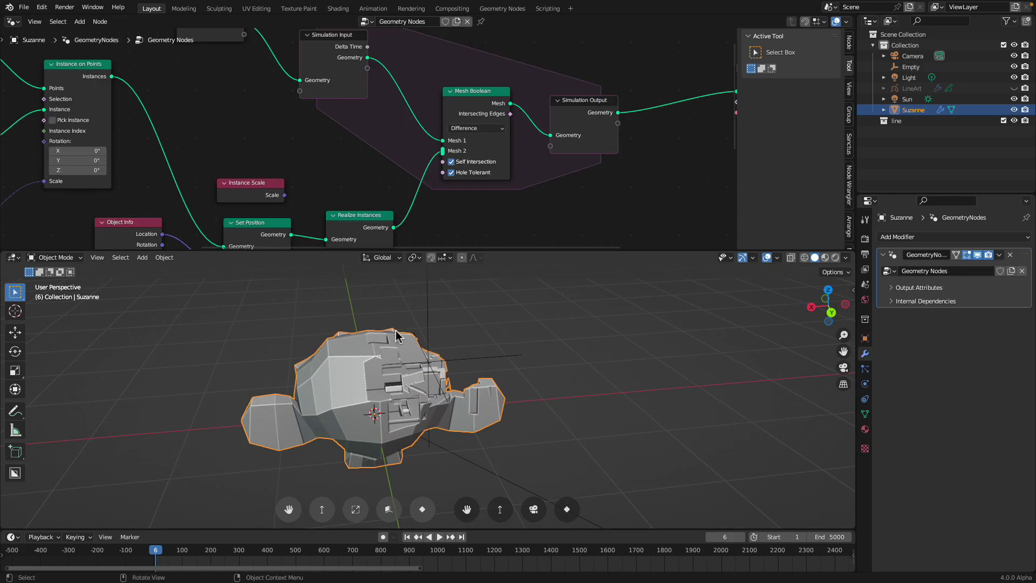
{"action": "scroll", "coordinate": [349, 155], "scroll_direction": "up", "scroll_amount": 3}
{"action": "left_click", "coordinate": [215, 150]}
{"action": "type", "text": "5"}
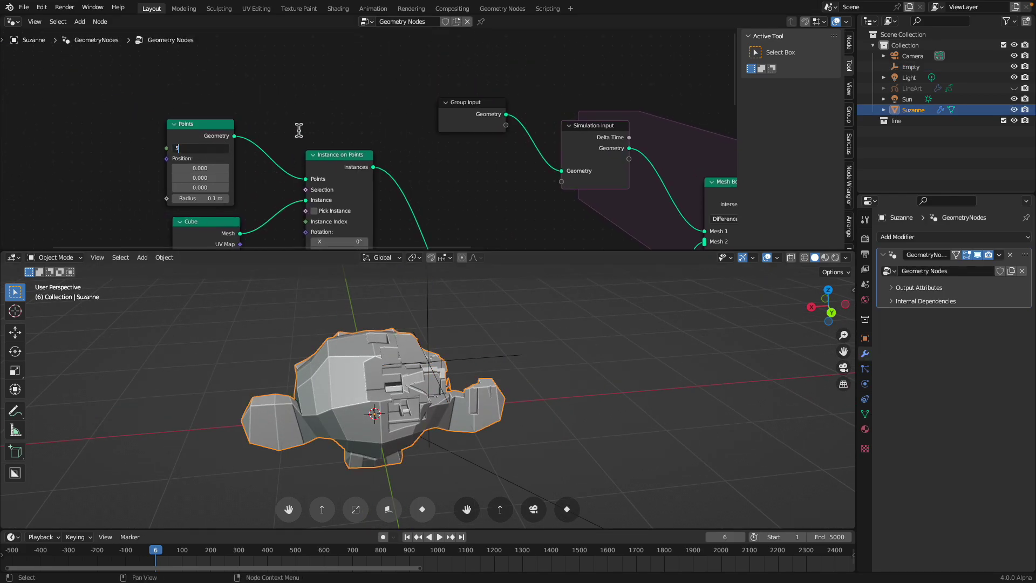
{"action": "key", "text": "Return"}
Step: Set the Cube node's size to 0.3 m on all axes and the offset Multiply node's vector to 0.320 on all axes
{"action": "middle_click_drag", "start_coordinate": [264, 205], "coordinate": [271, 153]}
{"action": "scroll", "coordinate": [272, 158], "scroll_direction": "down", "scroll_amount": 5, "text": "shift"}
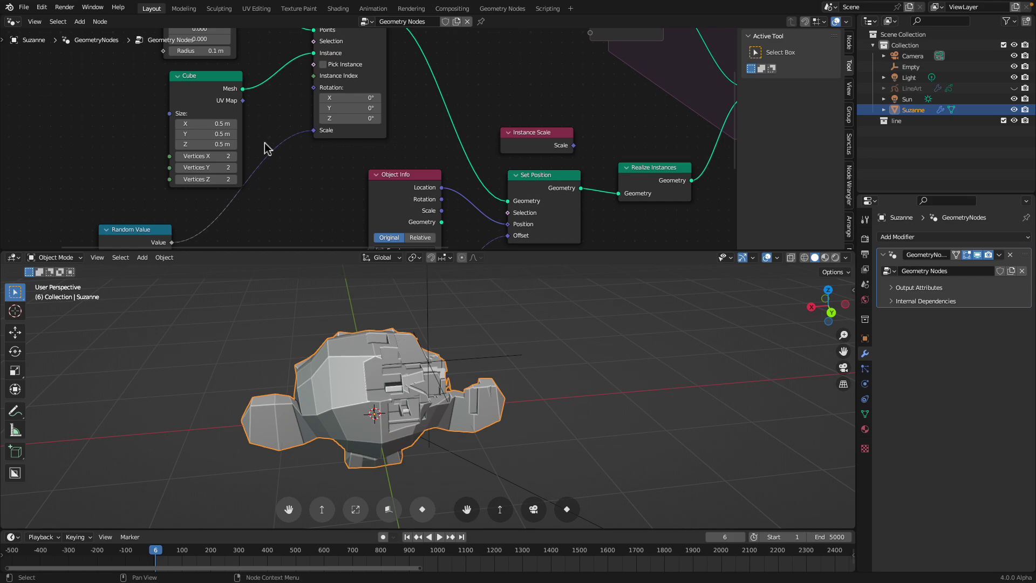
{"action": "left_click", "coordinate": [205, 120]}
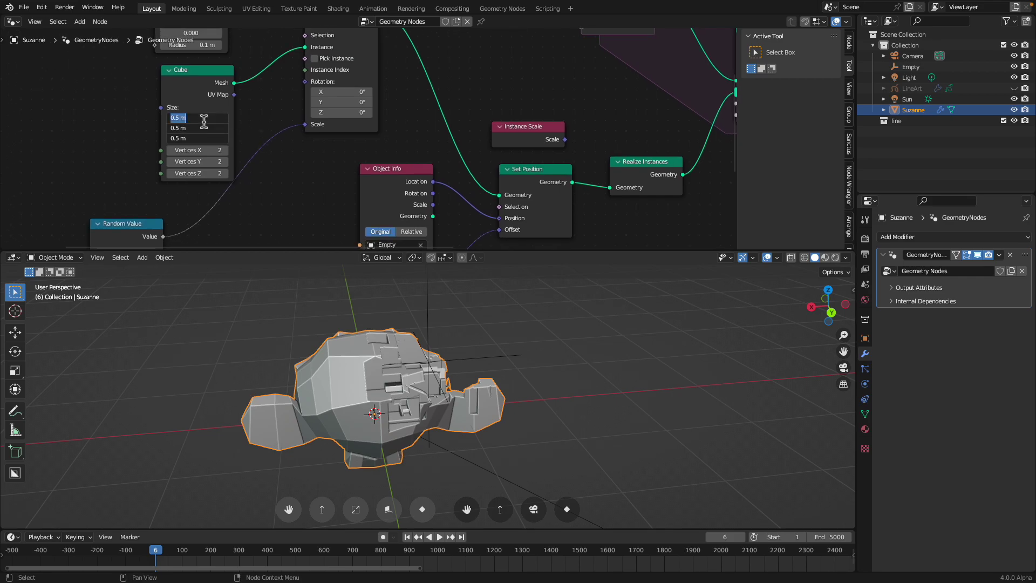
{"action": "type", "text": ".3"}
{"action": "key", "text": "Return"}
{"action": "scroll", "coordinate": [261, 140], "scroll_direction": "down", "scroll_amount": 5, "text": "shift"}
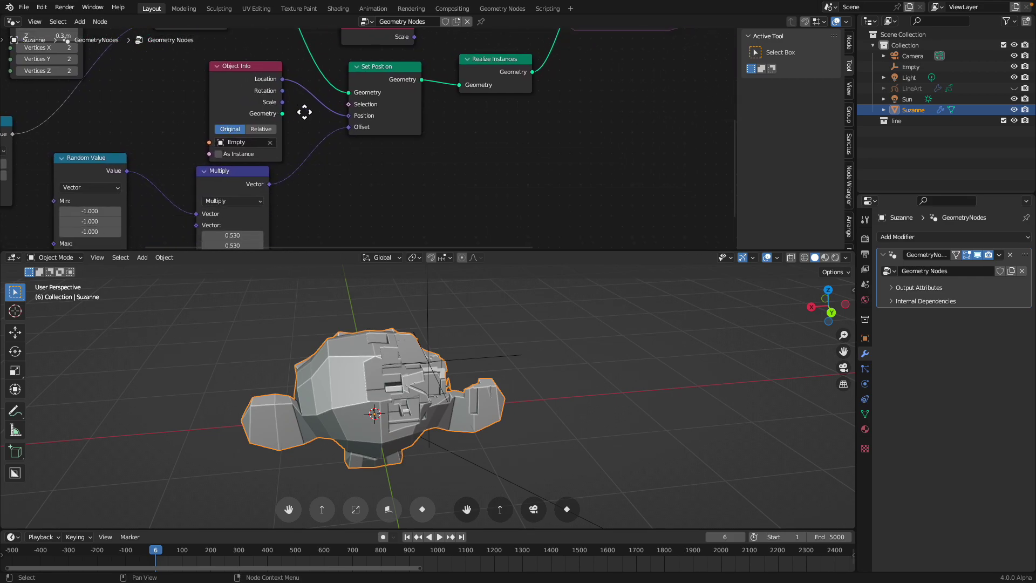
{"action": "left_click_drag", "start_coordinate": [242, 198], "coordinate": [231, 218], "text": "shift"}
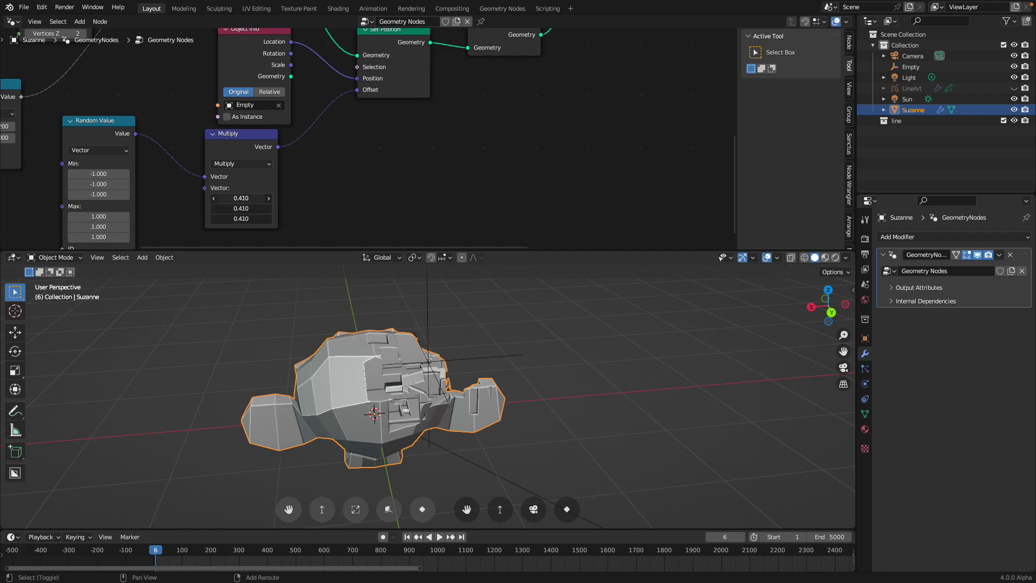
Step: Play the simulation and carve the back of Suzanne's head with the Empty, ending near X 0.54 m, Y 0.38 m, Z 0.97 m
{"action": "left_click", "coordinate": [415, 362]}
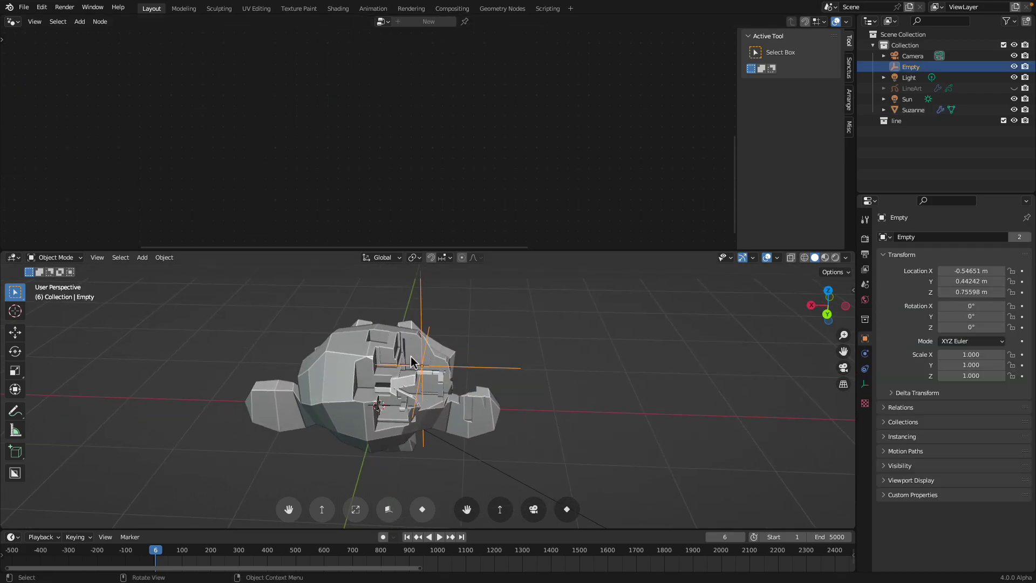
{"action": "middle_click_drag", "start_coordinate": [422, 357], "coordinate": [430, 382]}
{"action": "key", "text": "space"}
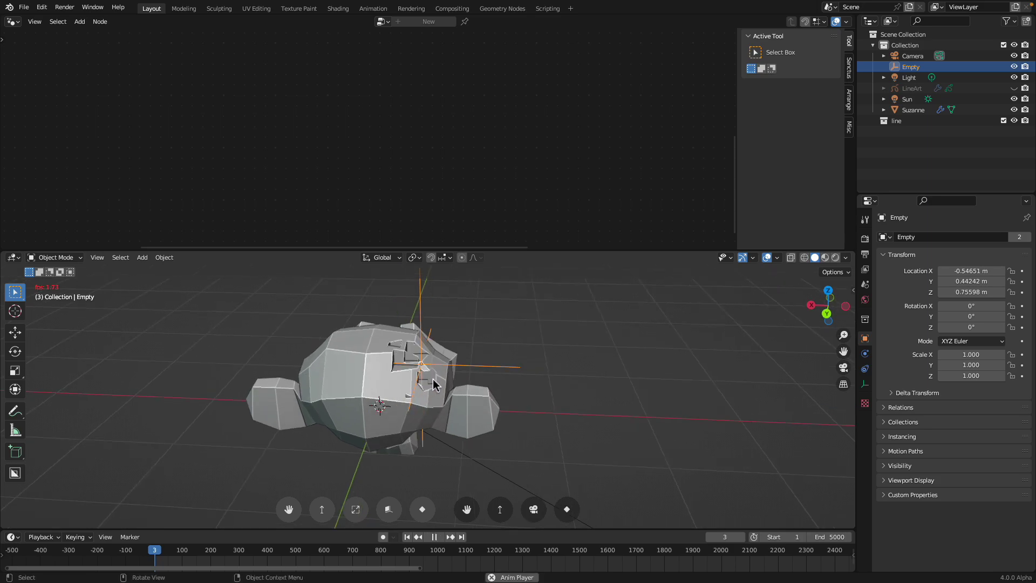
{"action": "key", "text": "g"}
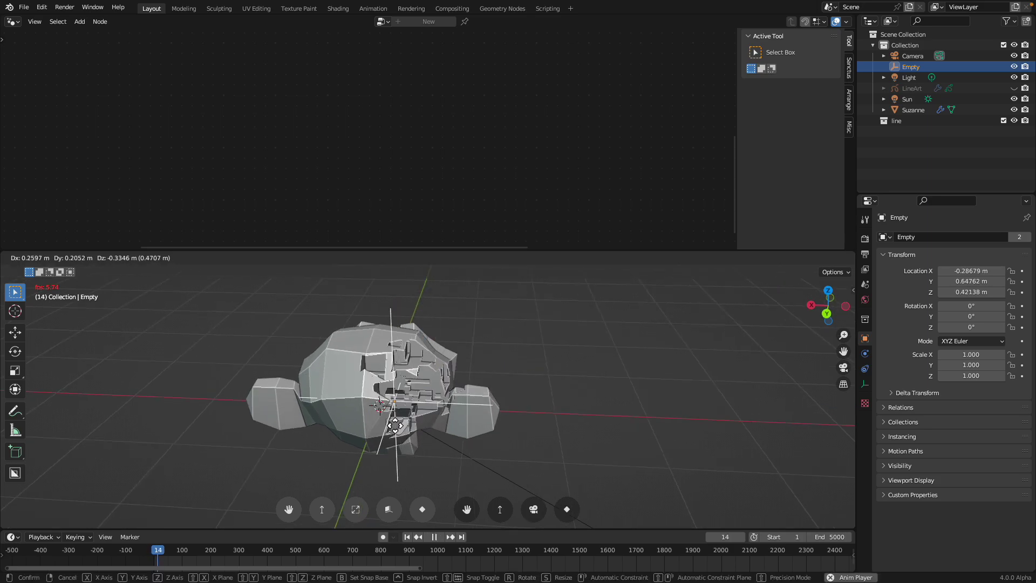
{"action": "left_click", "coordinate": [369, 389]}
{"action": "middle_click_drag", "start_coordinate": [432, 390], "coordinate": [444, 390]}
{"action": "key", "text": "g"}
{"action": "left_click", "coordinate": [421, 348]}
{"action": "mouse_move", "coordinate": [421, 348]}
{"action": "middle_mouse_down"}
{"action": "mouse_move", "coordinate": [439, 343]}
{"action": "mouse_move", "coordinate": [418, 340]}
{"action": "middle_mouse_up"}
{"action": "key", "text": "g"}
{"action": "left_click", "coordinate": [449, 378]}
Step: Sweep the Empty over the top of the head during playback to about X 0.55 m, Y -0.29 m, Z 0.92 m
{"action": "middle_click_drag", "start_coordinate": [449, 378], "coordinate": [448, 363]}
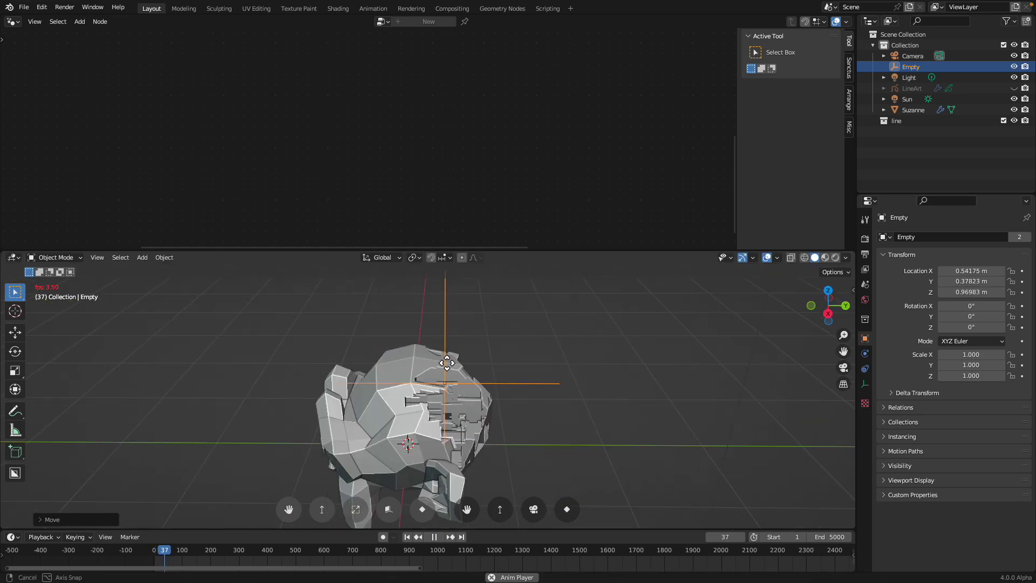
{"action": "key", "text": "g"}
{"action": "left_click", "coordinate": [400, 331]}
{"action": "middle_click_drag", "start_coordinate": [412, 424], "coordinate": [399, 337], "text": "shift"}
{"action": "key", "text": "g"}
{"action": "left_click", "coordinate": [397, 374]}
Step: Carve down the side of the face and across the chin with the Empty, ending near X 0.33 m, Y -0.82 m, Z -0.04 m
{"action": "middle_click_drag", "start_coordinate": [448, 371], "coordinate": [456, 365]}
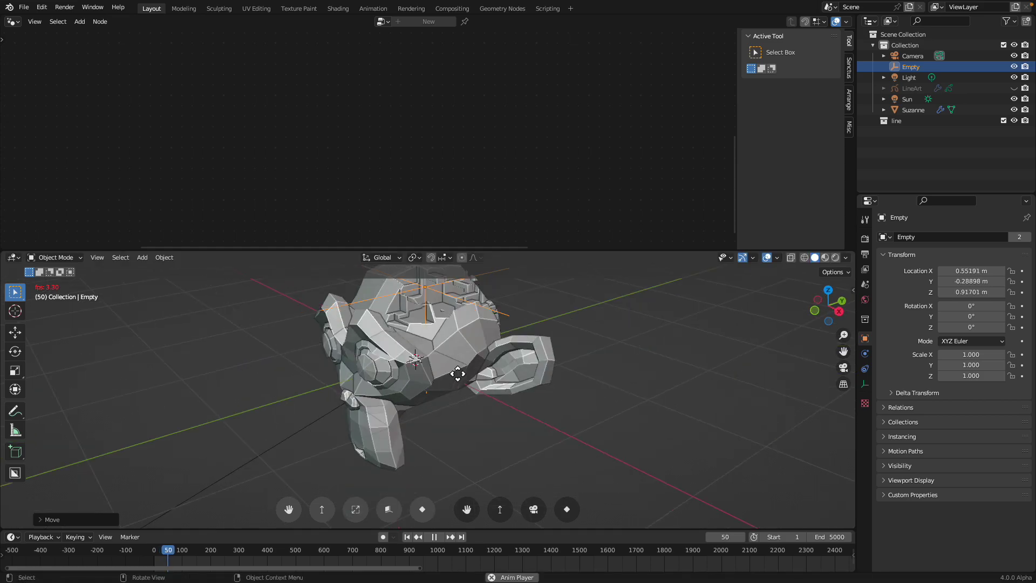
{"action": "key", "text": "g"}
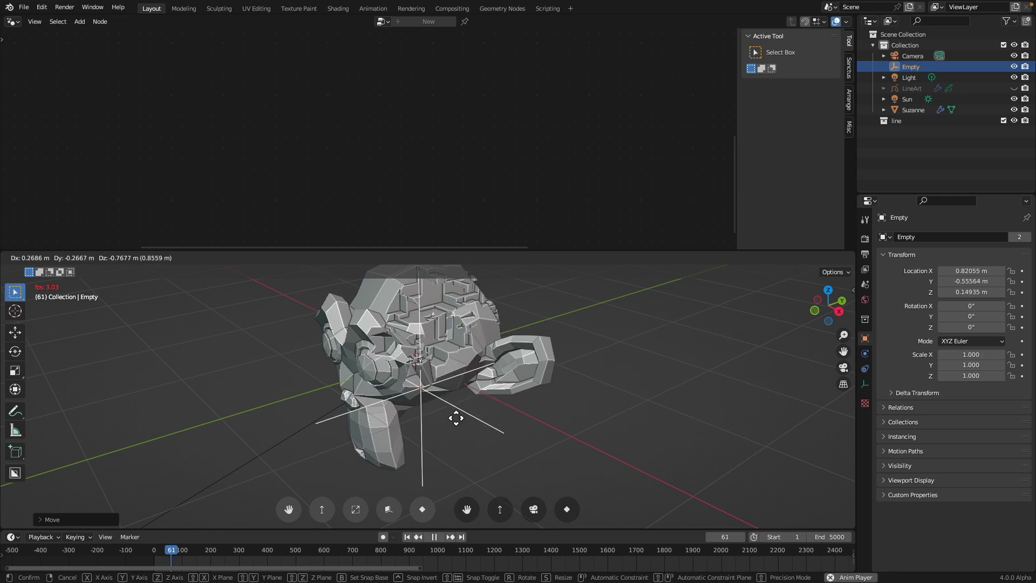
{"action": "left_click", "coordinate": [460, 398]}
{"action": "middle_click_drag", "start_coordinate": [460, 398], "coordinate": [459, 407]}
{"action": "key", "text": "g"}
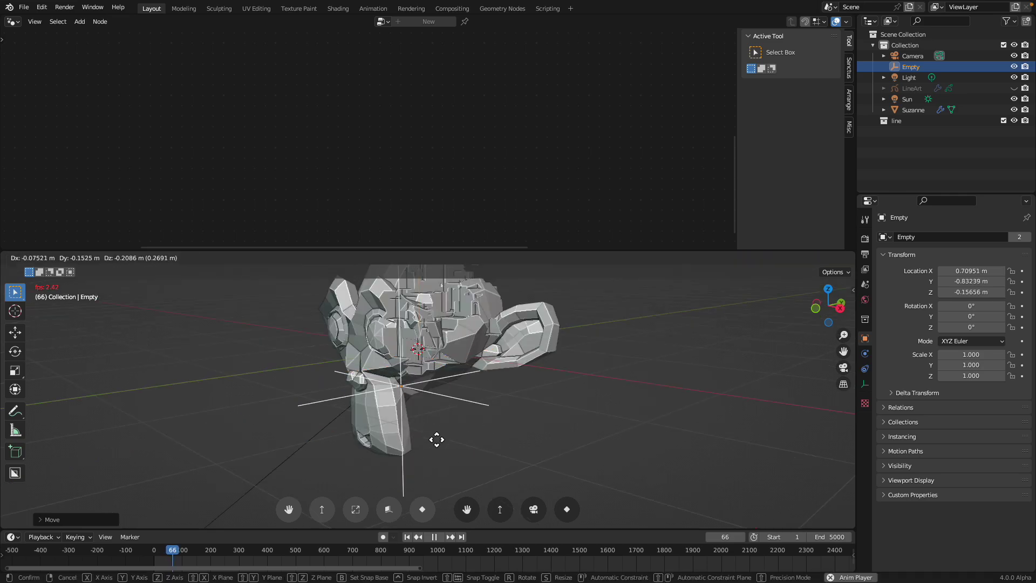
{"action": "left_click", "coordinate": [527, 395]}
{"action": "middle_click_drag", "start_coordinate": [527, 395], "coordinate": [504, 396]}
{"action": "key", "text": "g"}
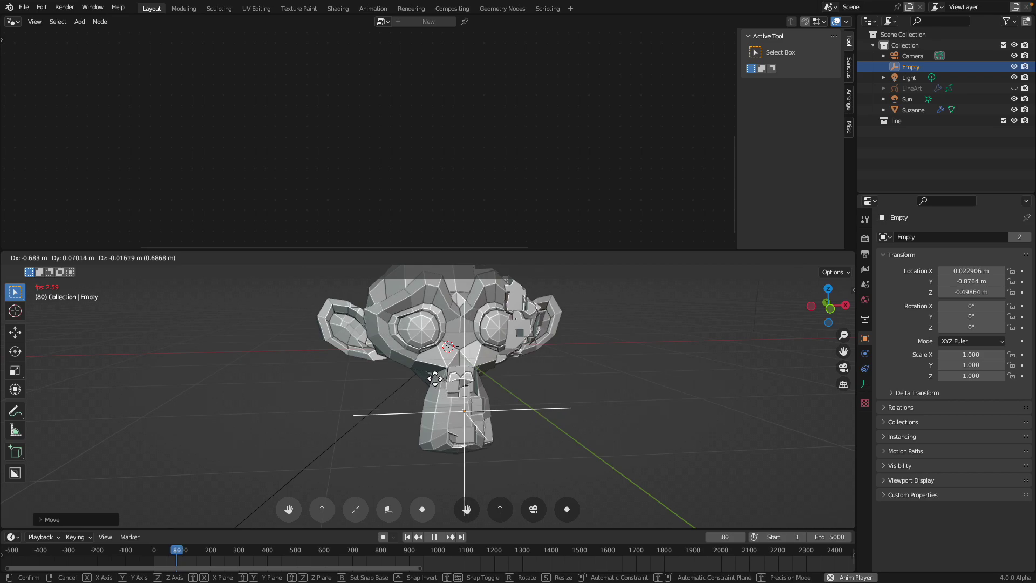
{"action": "left_click", "coordinate": [478, 356]}
Step: Sweep the Empty past the ear on the +X side, across the back and down to the opposite side of the head
{"action": "mouse_move", "coordinate": [458, 357]}
{"action": "middle_mouse_down"}
{"action": "mouse_move", "coordinate": [442, 356]}
{"action": "mouse_move", "coordinate": [466, 354]}
{"action": "middle_mouse_up"}
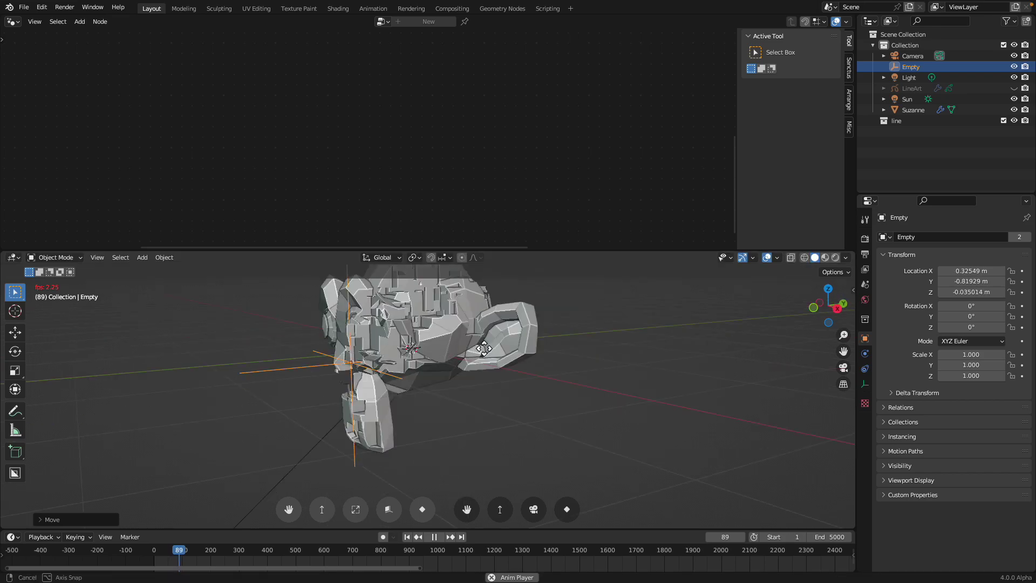
{"action": "key", "text": "g"}
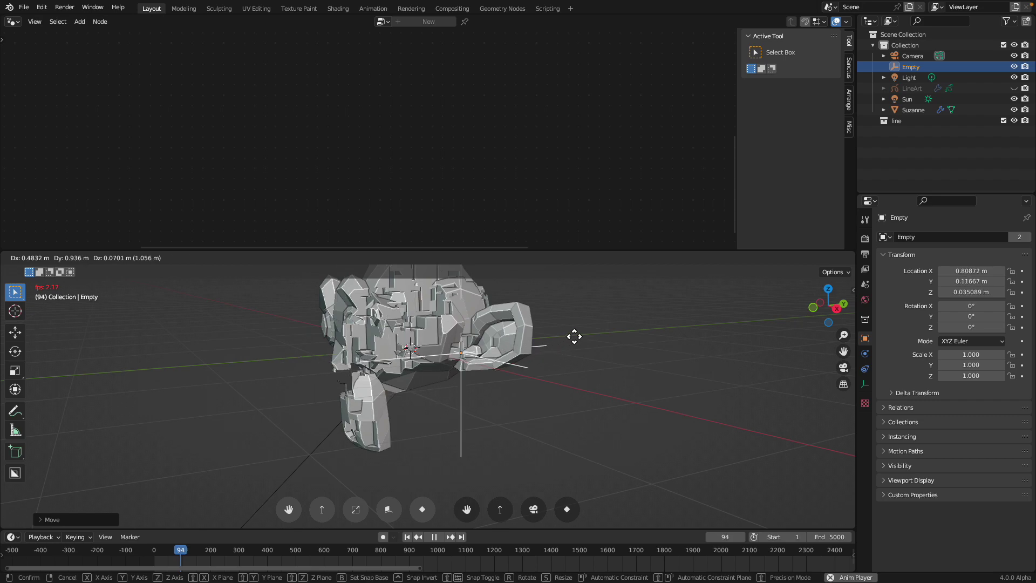
{"action": "left_click", "coordinate": [568, 321]}
{"action": "middle_click_drag", "start_coordinate": [410, 372], "coordinate": [432, 385]}
{"action": "key", "text": "g"}
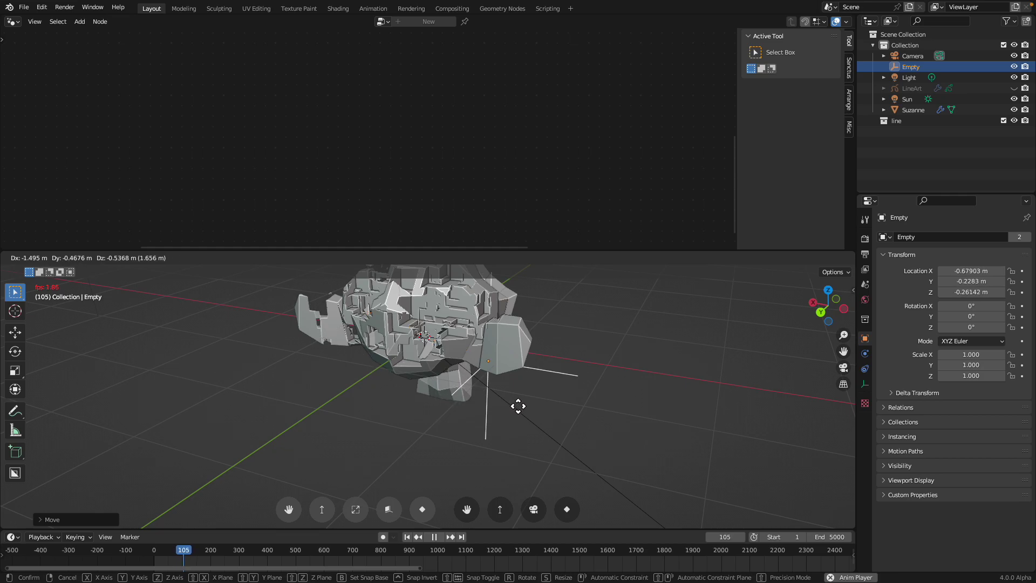
{"action": "left_click", "coordinate": [426, 409]}
Step: Move the Empty to the ear on the -X side, at about X -0.83 m, Y -0.03 m, Z 0.08 m, and stop playback
{"action": "middle_click_drag", "start_coordinate": [389, 402], "coordinate": [419, 374]}
{"action": "key", "text": "g"}
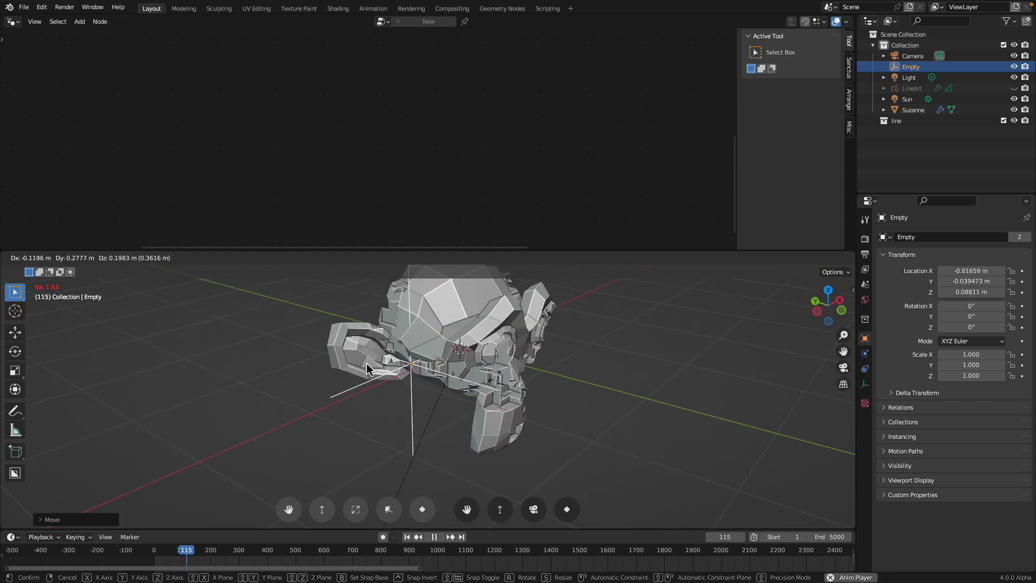
{"action": "left_click", "coordinate": [451, 359]}
{"action": "middle_click_drag", "start_coordinate": [451, 360], "coordinate": [501, 304]}
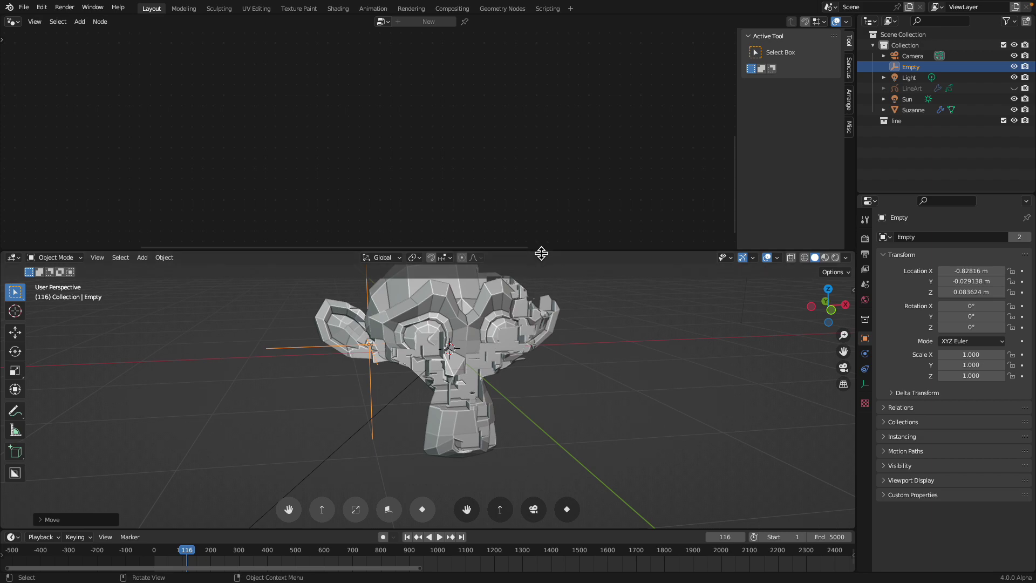
Step: Enlarge the 3D viewport and move the carved Suzanne into the line collection
{"action": "left_click_drag", "start_coordinate": [542, 253], "coordinate": [540, 174]}
{"action": "middle_click_drag", "start_coordinate": [529, 195], "coordinate": [511, 267]}
{"action": "left_click", "coordinate": [470, 273]}
{"action": "key", "text": "m"}
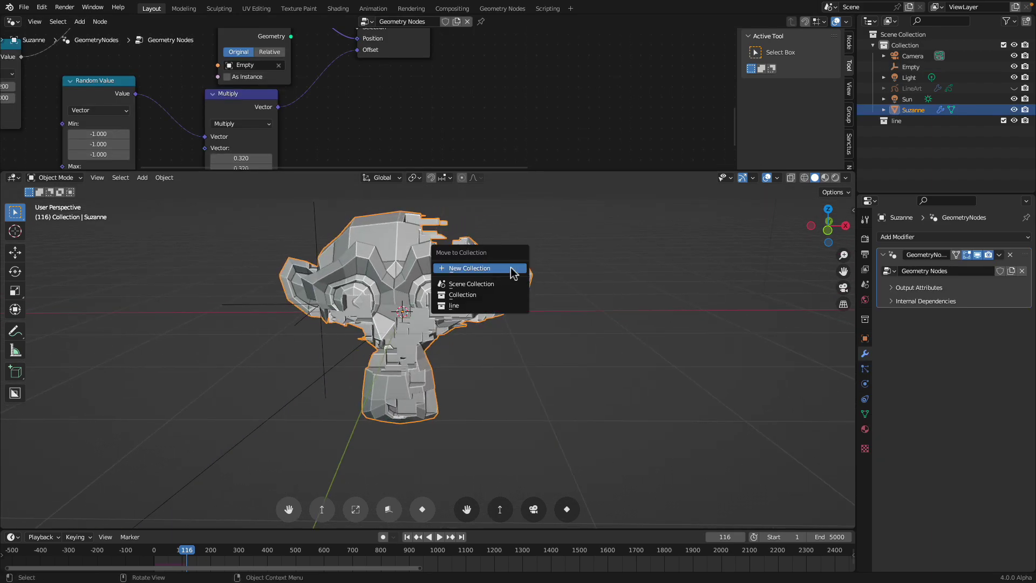
{"action": "left_click", "coordinate": [472, 304]}
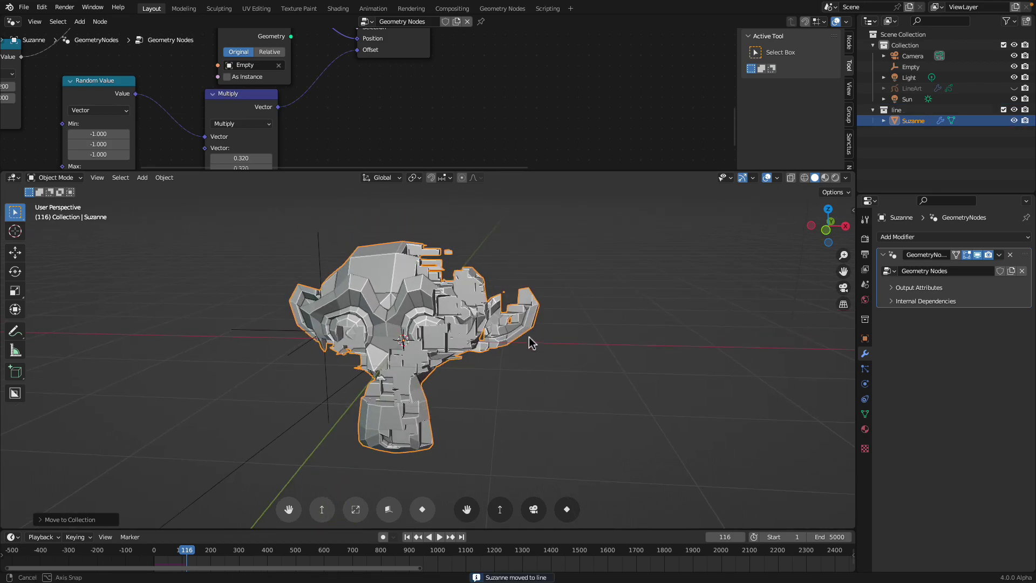
Step: Save the file and unhide the LineArt object to outline Suzanne in the camera view, advancing one frame
{"action": "key", "text": "ctrl+s"}
{"action": "key", "text": "KP_0"}
{"action": "scroll", "coordinate": [548, 345], "scroll_direction": "down", "scroll_amount": 5}
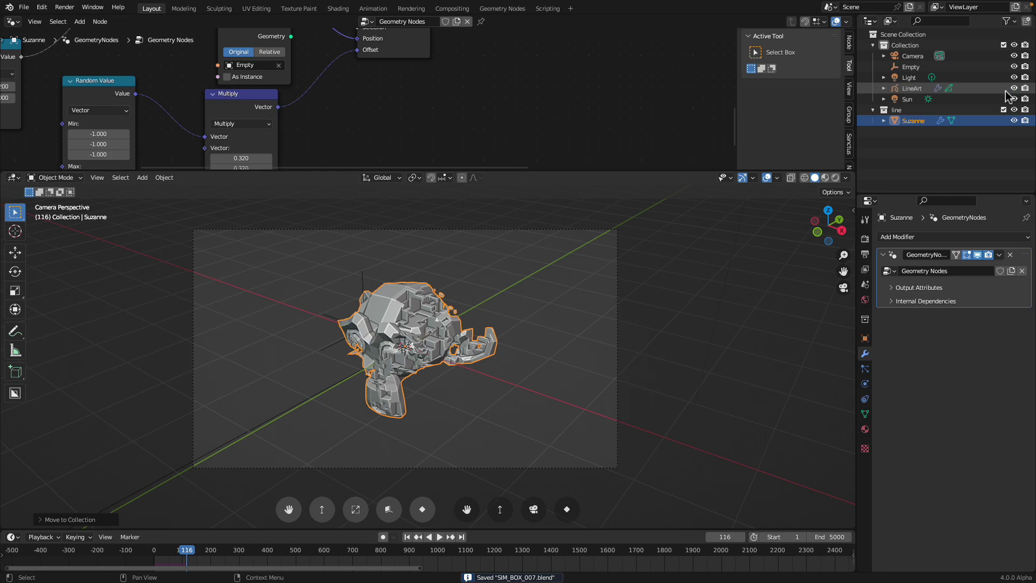
{"action": "left_click", "coordinate": [657, 275]}
{"action": "scroll", "coordinate": [529, 308], "scroll_direction": "up", "scroll_amount": 3}
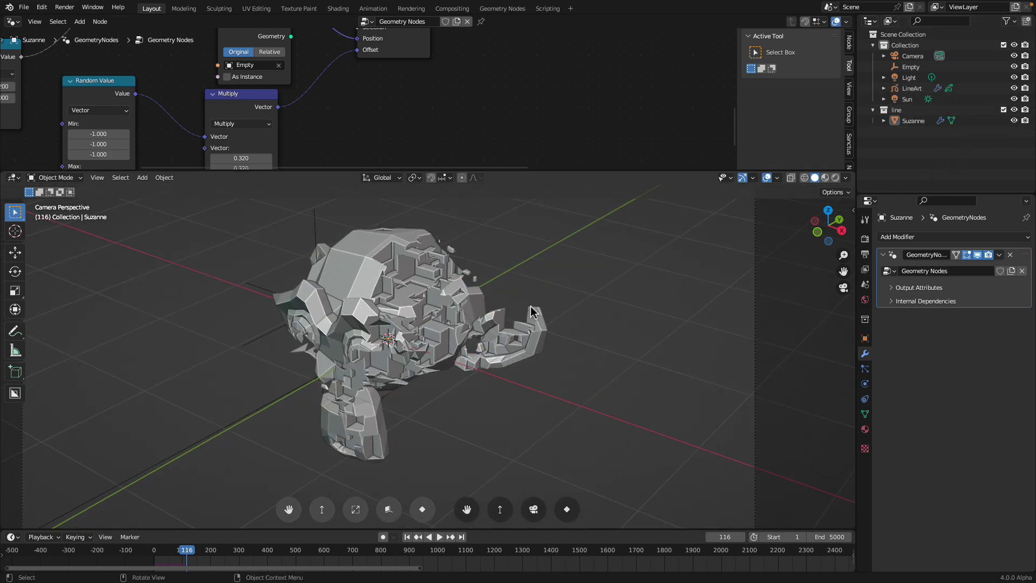
{"action": "scroll", "coordinate": [531, 312], "scroll_direction": "down", "scroll_amount": 3}
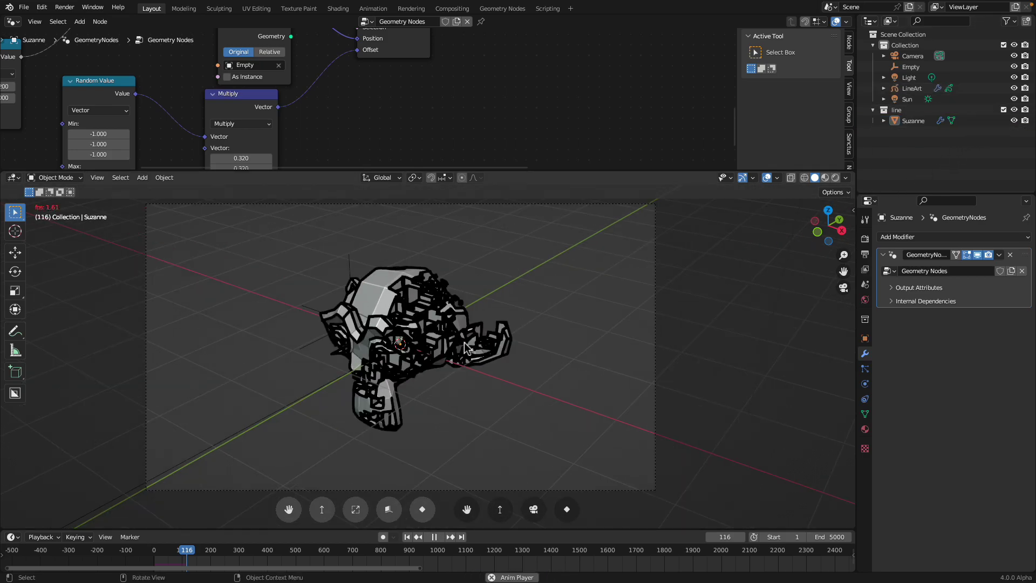
{"action": "key", "text": "Right"}
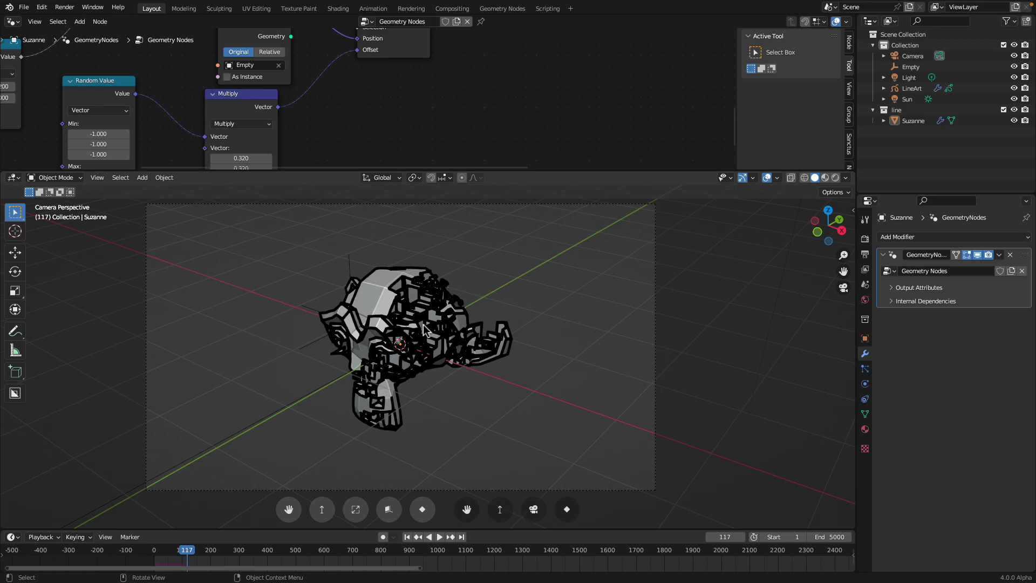
Step: Set the Line Thickness of the LineArt object's Line Art modifier to 12
{"action": "left_click", "coordinate": [912, 89]}
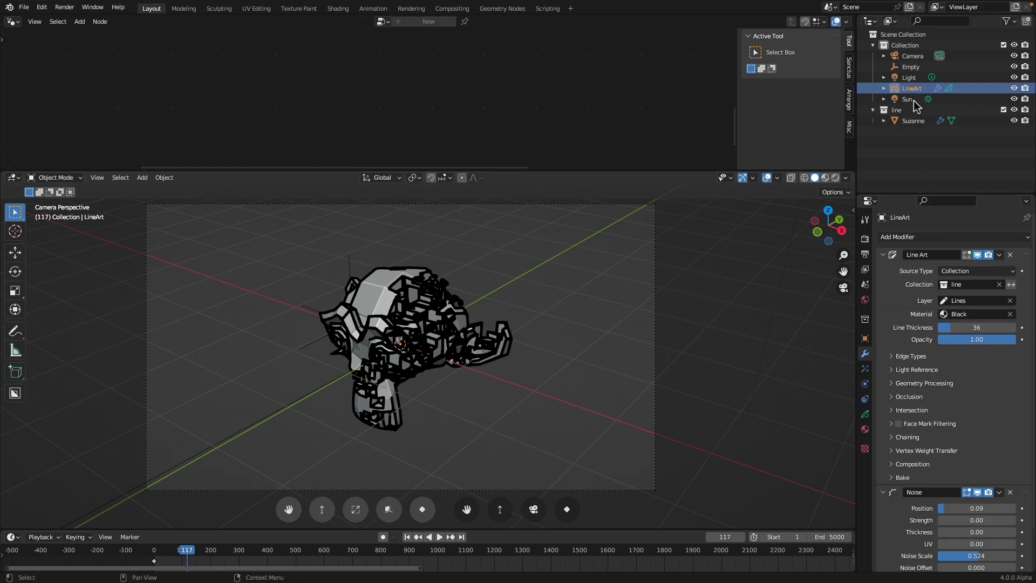
{"action": "left_click", "coordinate": [970, 330]}
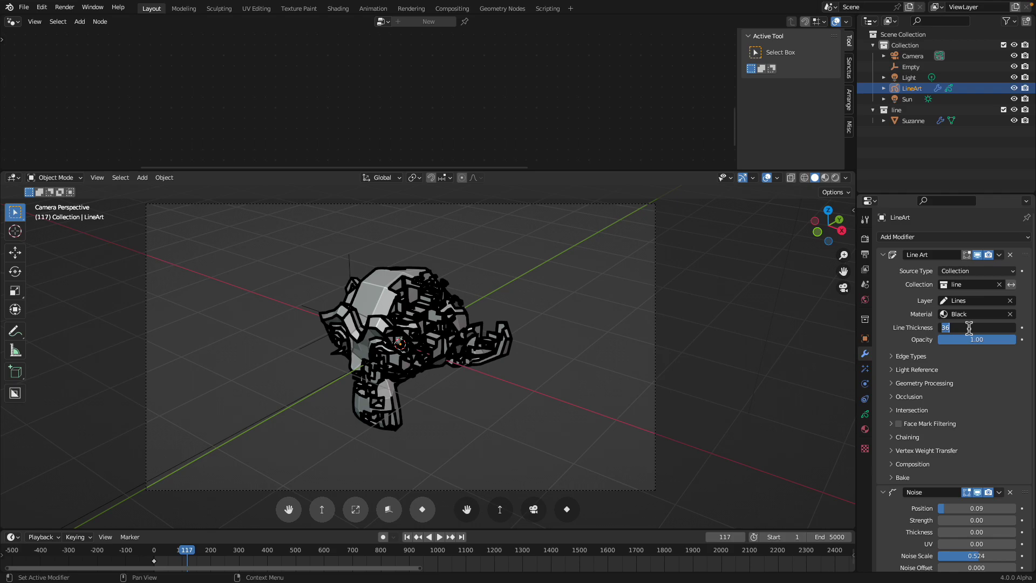
{"action": "type", "text": "12"}
{"action": "key", "text": "Return"}
{"action": "left_click", "coordinate": [542, 280]}
{"action": "scroll", "coordinate": [541, 281], "scroll_direction": "down", "scroll_amount": 2}
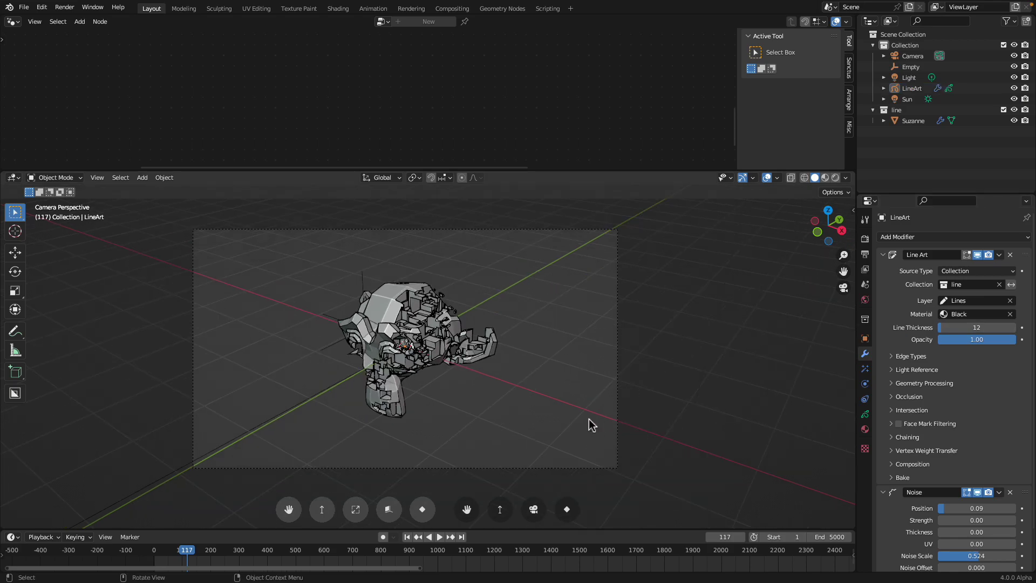
{"action": "scroll", "coordinate": [591, 425], "scroll_direction": "up", "scroll_amount": 1}
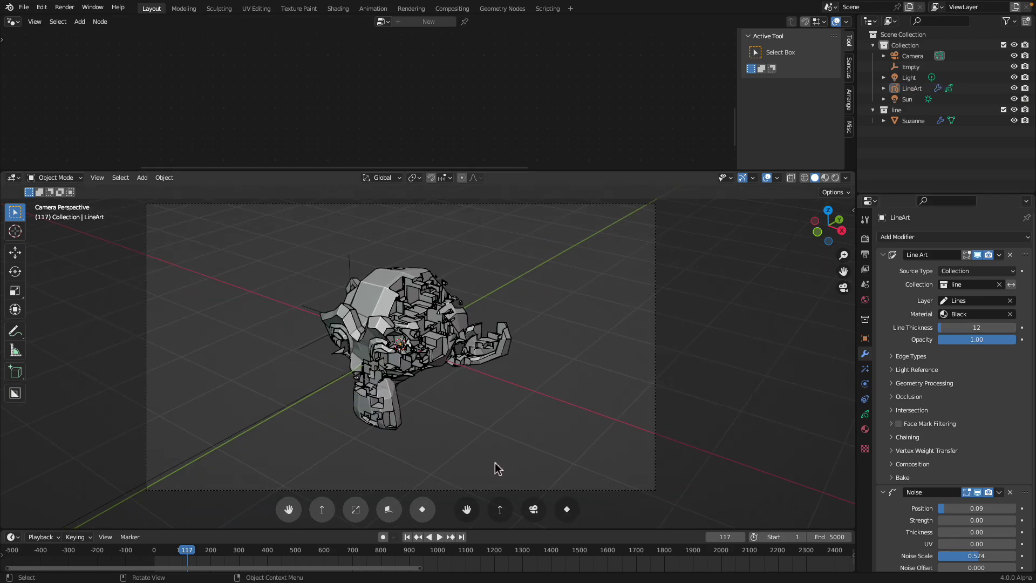
Step: Lock the camera to the view and reframe it closer on the carved monkey head
{"action": "left_click", "coordinate": [531, 510]}
{"action": "mouse_move", "coordinate": [428, 402]}
{"action": "middle_mouse_down"}
{"action": "mouse_move", "coordinate": [436, 377]}
{"action": "mouse_move", "coordinate": [415, 387]}
{"action": "middle_mouse_up"}
{"action": "scroll", "coordinate": [436, 377], "scroll_direction": "up", "scroll_amount": 2}
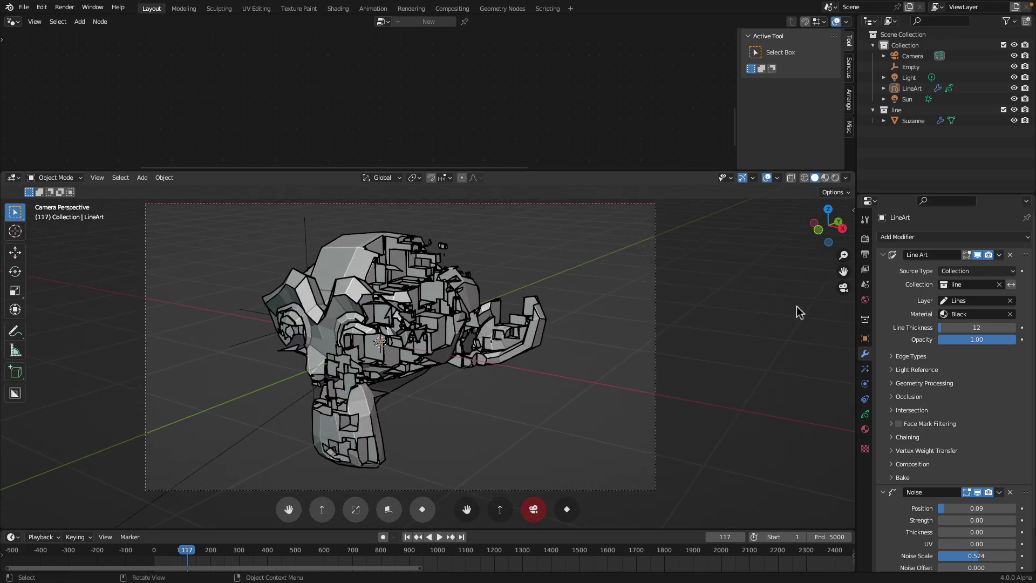
Step: Set the output resolution to 1024 x 1024 px and enlarge the 3D viewport over the node editor
{"action": "left_click", "coordinate": [865, 238]}
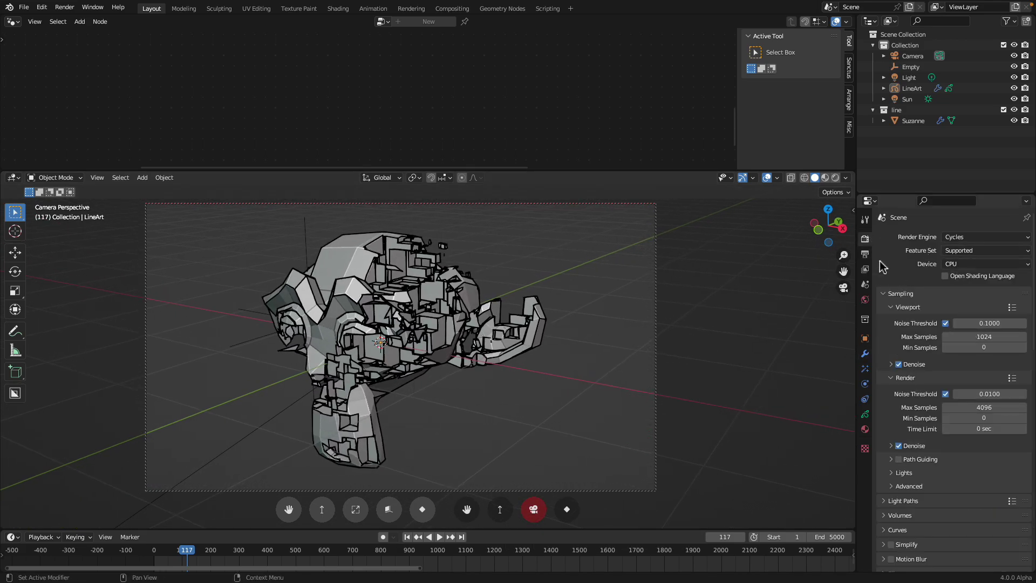
{"action": "left_click", "coordinate": [865, 254]}
{"action": "left_click", "coordinate": [957, 251]}
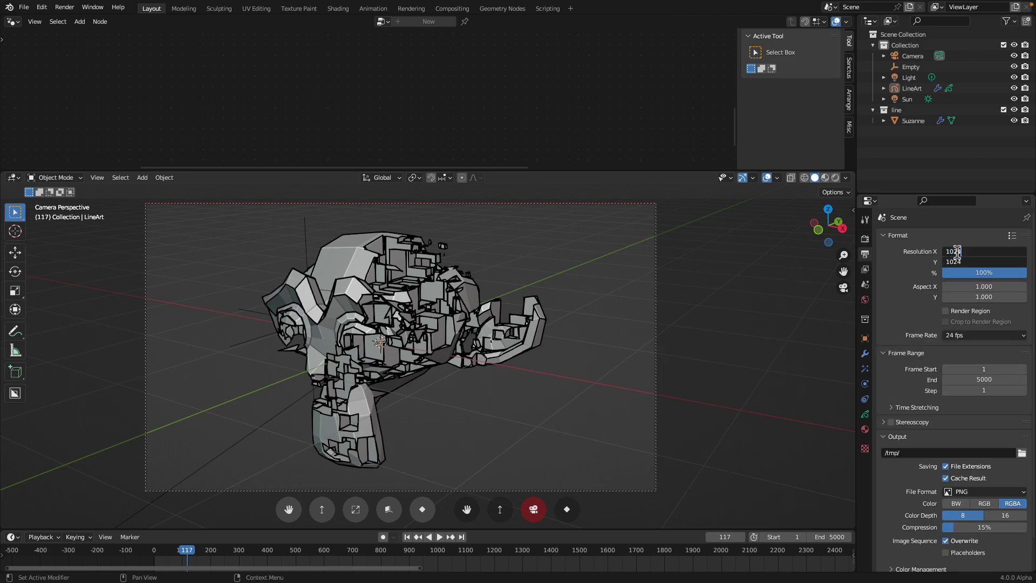
{"action": "type", "text": "1024"}
{"action": "key", "text": "Return"}
{"action": "left_click_drag", "start_coordinate": [544, 172], "coordinate": [548, 70]}
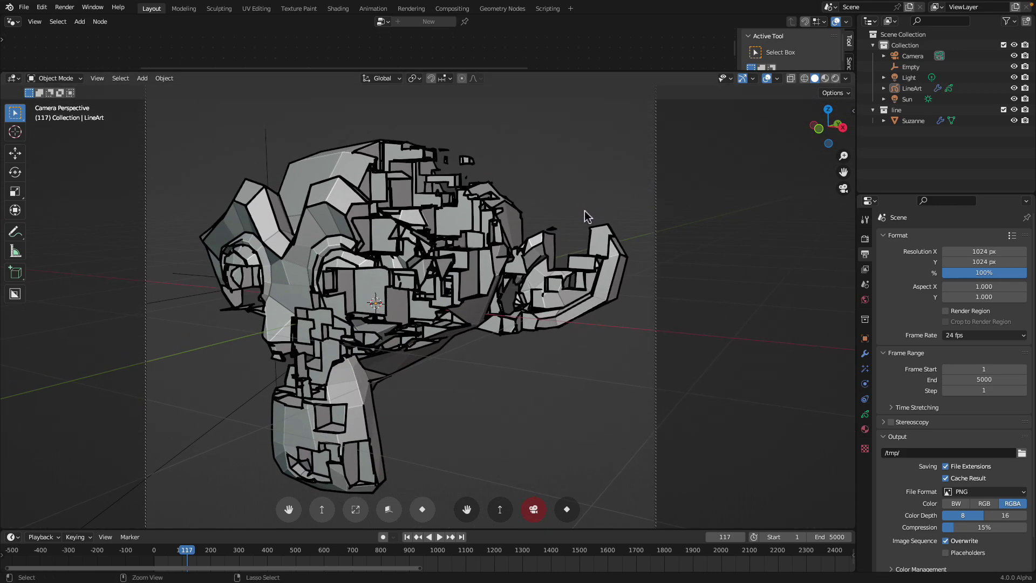
Step: Play the simulation forward to frame 122 and save the file before and after playback
{"action": "key", "text": "ctrl+s"}
{"action": "key", "text": "space"}
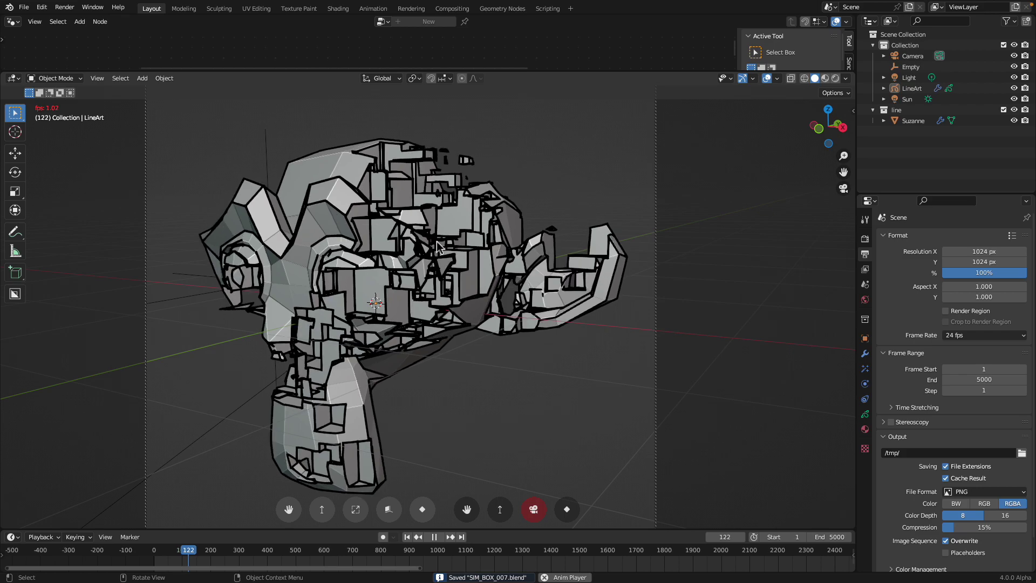
{"action": "key", "text": "space"}
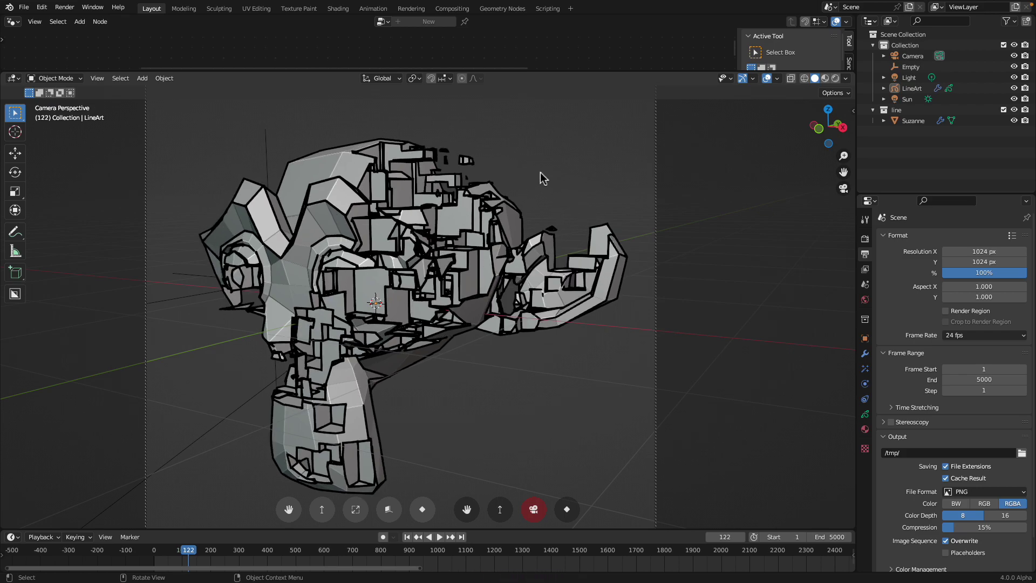
{"action": "key", "text": "ctrl+s"}
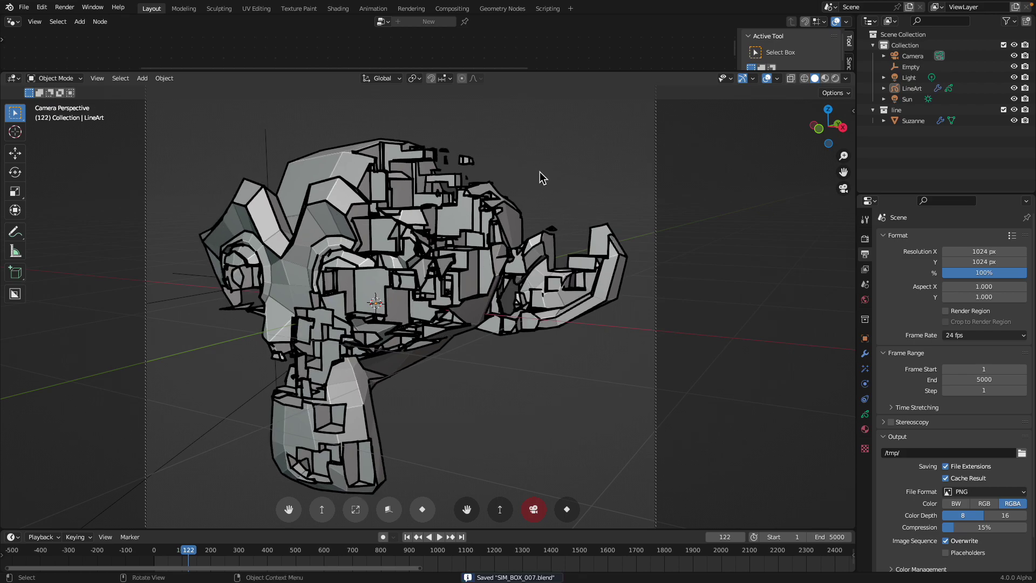
Step: Hide the gizmos and overlays in the 3D viewport for a clean view of the outlined head
{"action": "left_click", "coordinate": [742, 78]}
{"action": "left_click", "coordinate": [767, 79]}
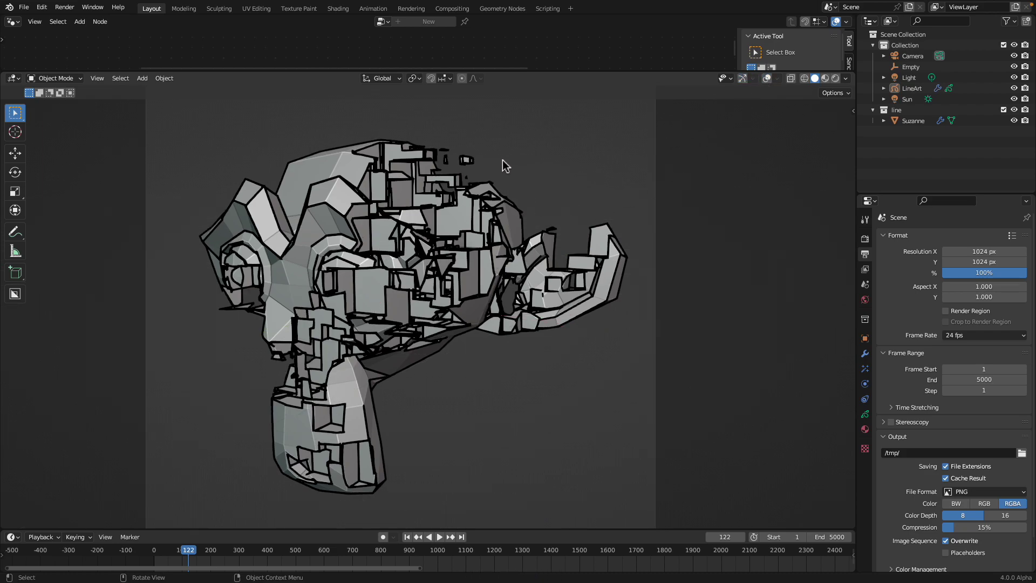
Step: Show the splash screen to check the installed Blender version, and close it again
{"action": "left_click_drag", "start_coordinate": [620, 75], "coordinate": [624, 183]}
{"action": "left_click", "coordinate": [12, 9]}
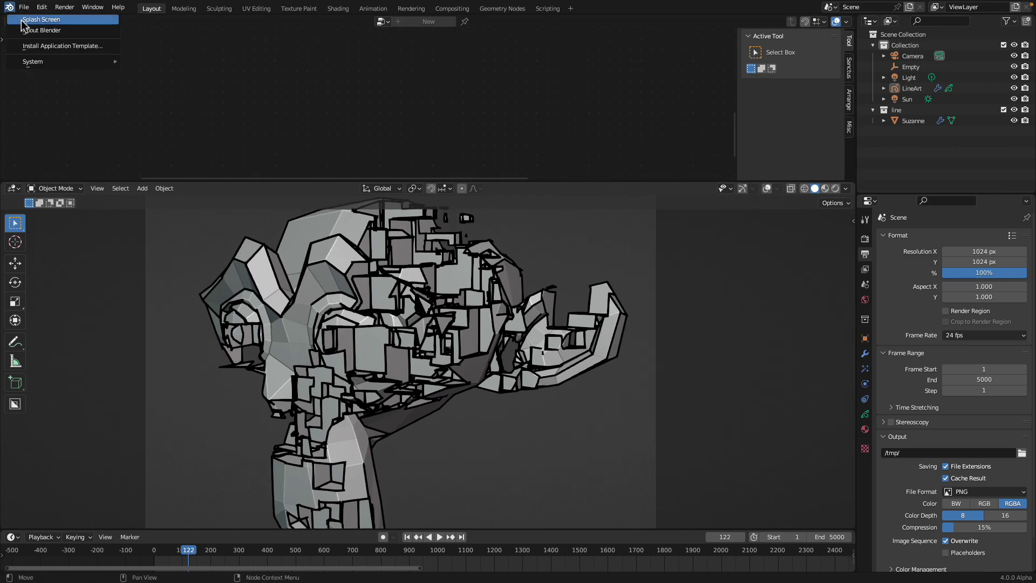
{"action": "left_click", "coordinate": [22, 21]}
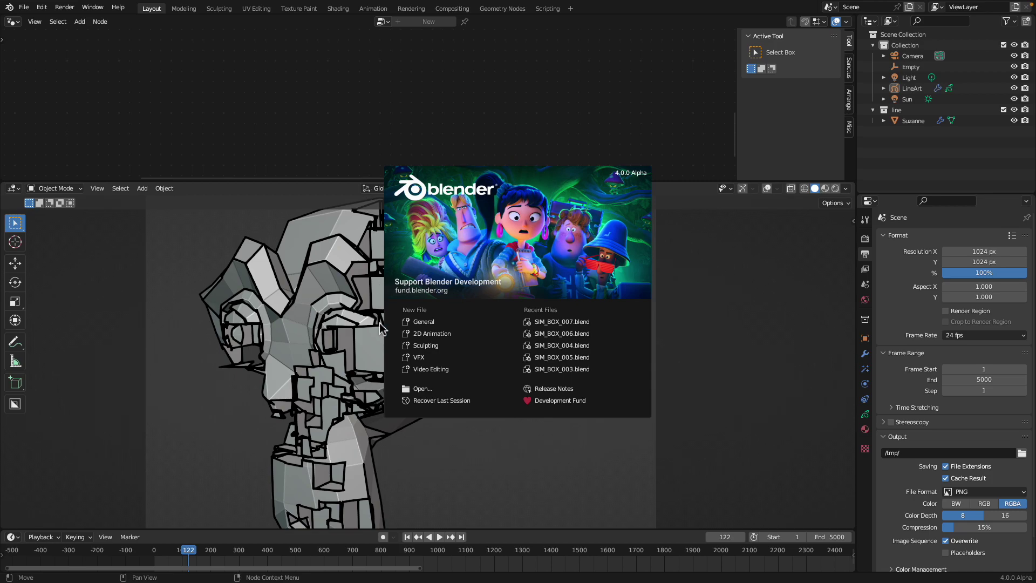
{"action": "left_click", "coordinate": [490, 135]}
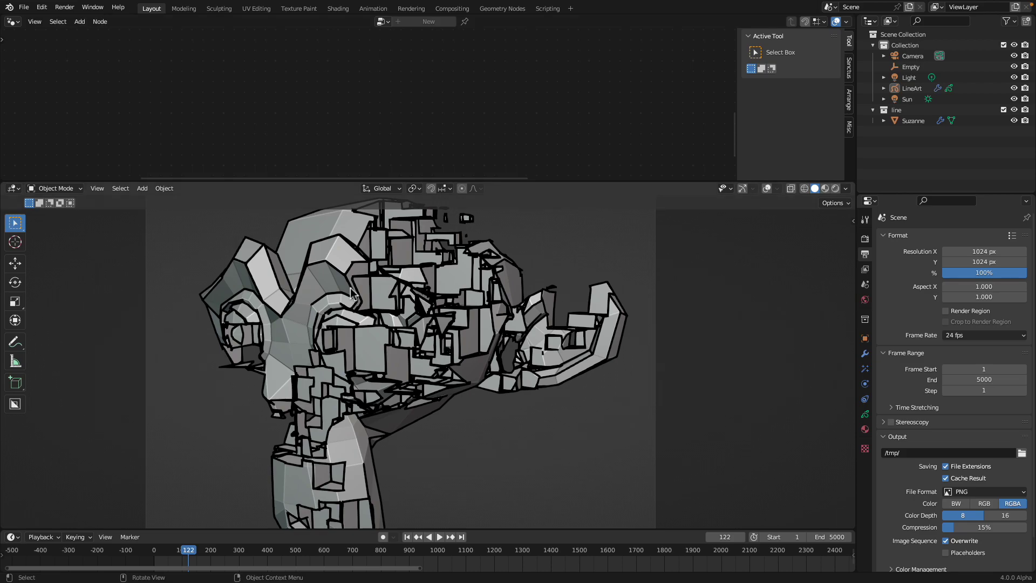
Step: Enlarge the 3D viewport over the node editor and slightly reframe the locked camera around the carved monkey head
{"action": "left_click_drag", "start_coordinate": [506, 185], "coordinate": [502, 144]}
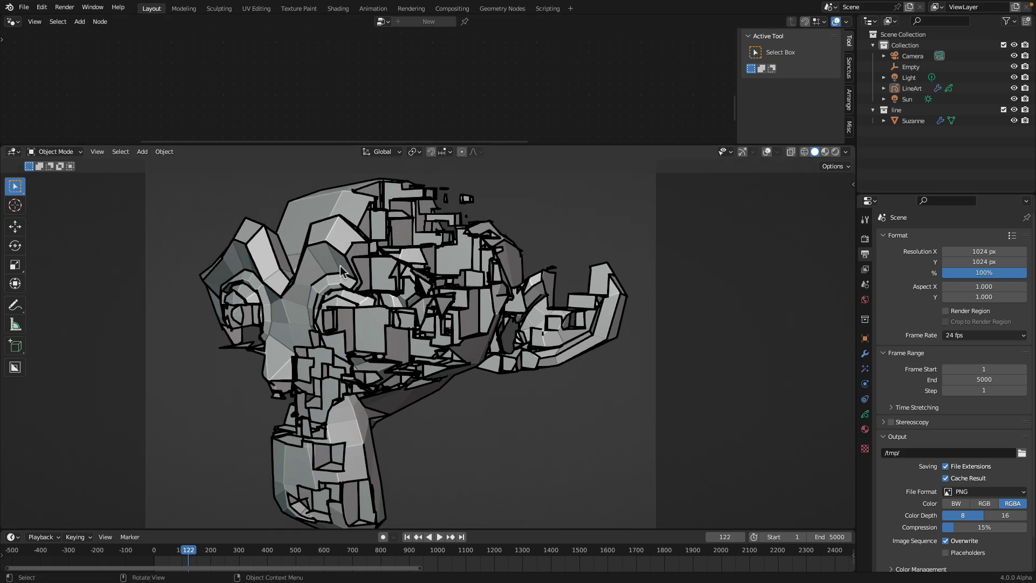
{"action": "scroll", "coordinate": [426, 288], "scroll_direction": "down", "scroll_amount": 1}
{"action": "scroll", "coordinate": [378, 298], "scroll_direction": "up", "scroll_amount": 2}
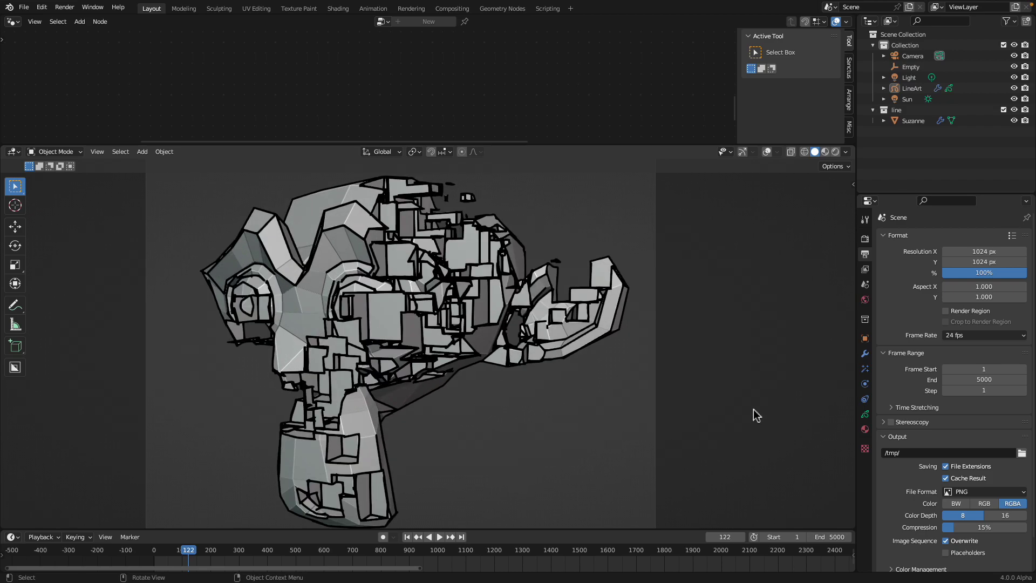
{"action": "left_click_drag", "start_coordinate": [717, 147], "coordinate": [680, 97]}
{"action": "middle_click_drag", "start_coordinate": [563, 244], "coordinate": [566, 270]}
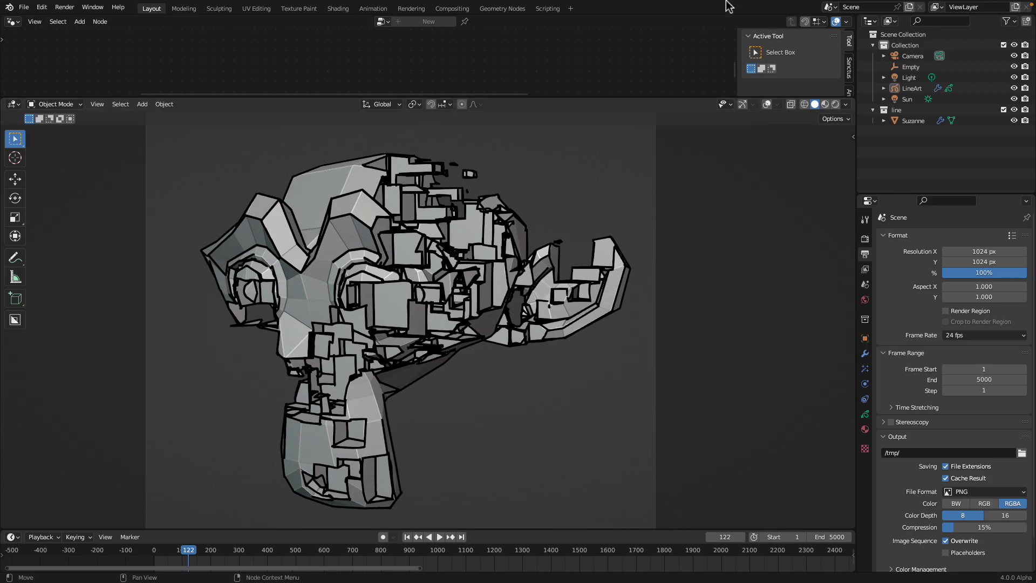
{"action": "mouse_move", "coordinate": [734, 6]}
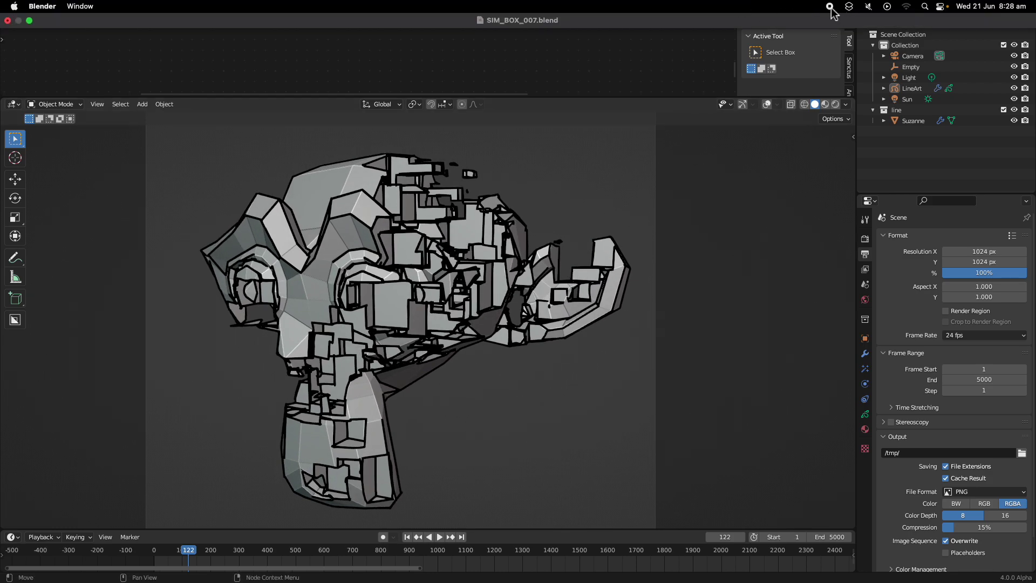